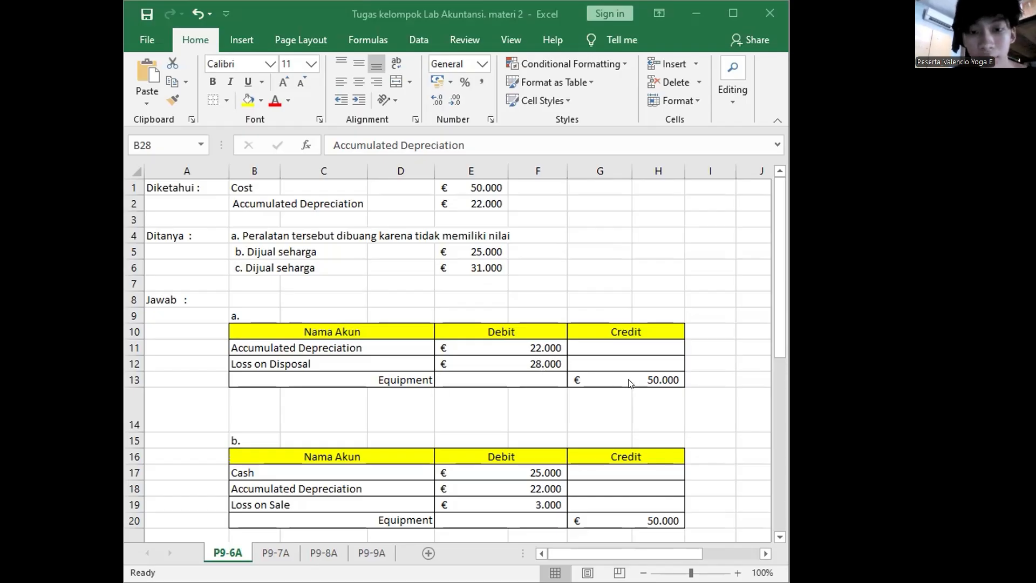
# - Calculate the Loss on Disposal debit in table a as Equipment minus Accumulated Depreciation with the formula =G13-E11
pyautogui.click(524, 364)
pyautogui.doubleClick(524, 363)
pyautogui.write('=')
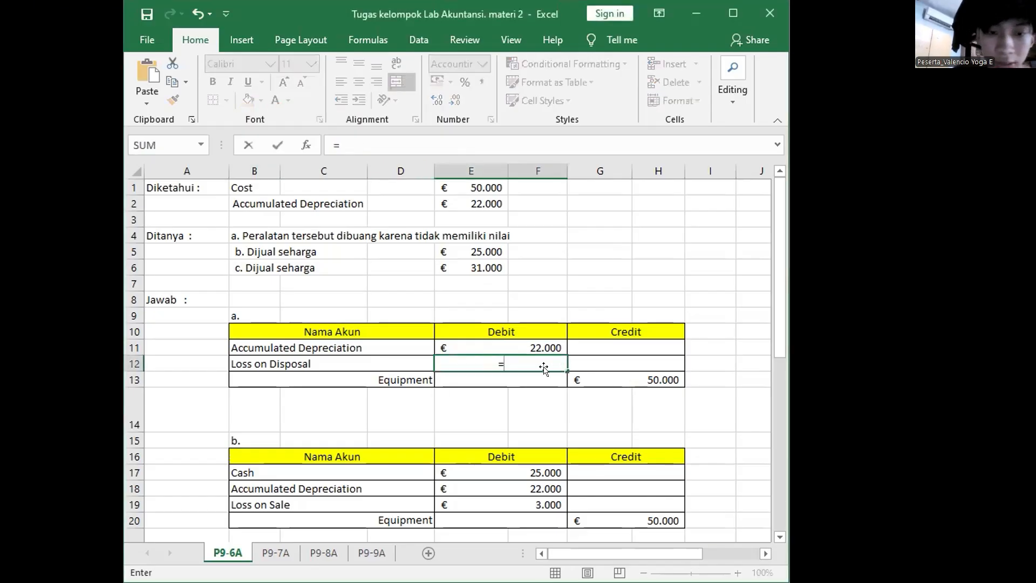
pyautogui.click(593, 378)
pyautogui.write('-')
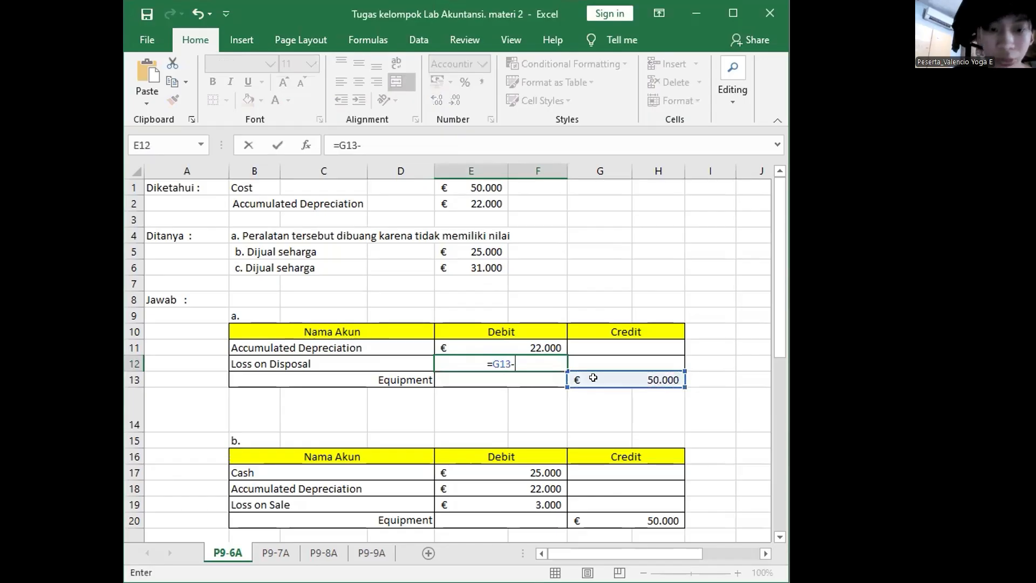
pyautogui.click(513, 342)
pyautogui.press('Return')
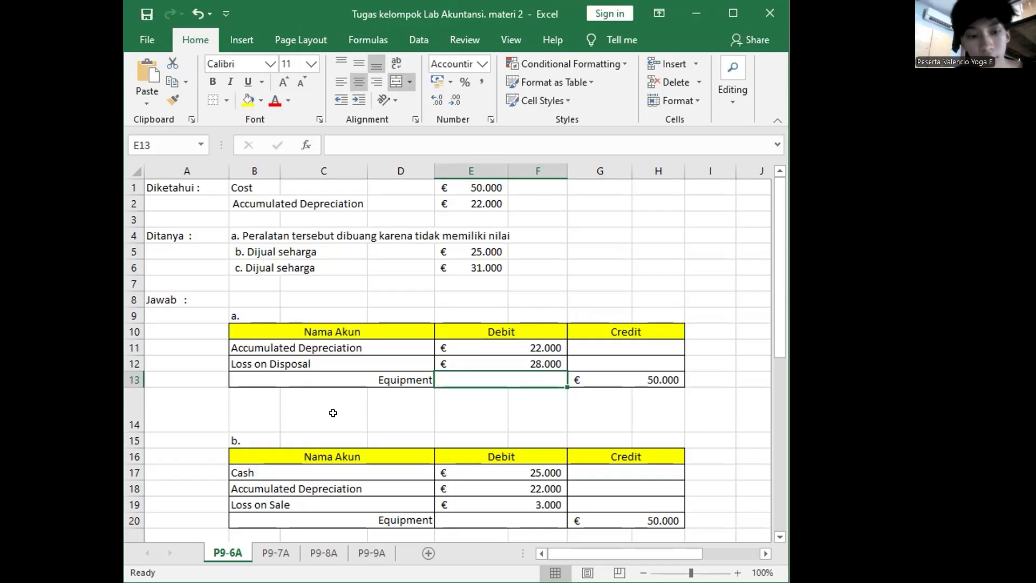
pyautogui.scroll(-3, 333, 412)
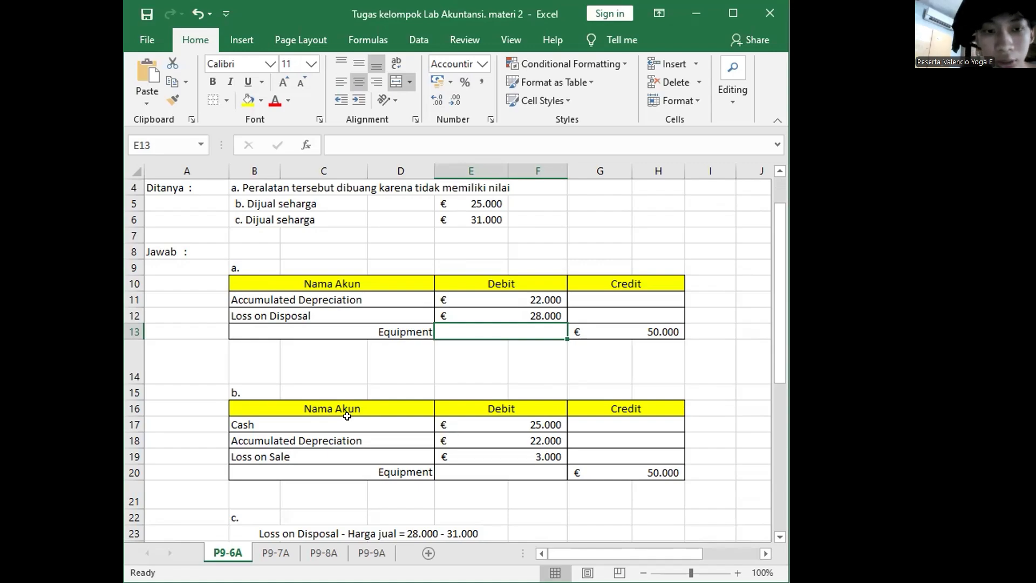
pyautogui.scroll(1, 347, 416)
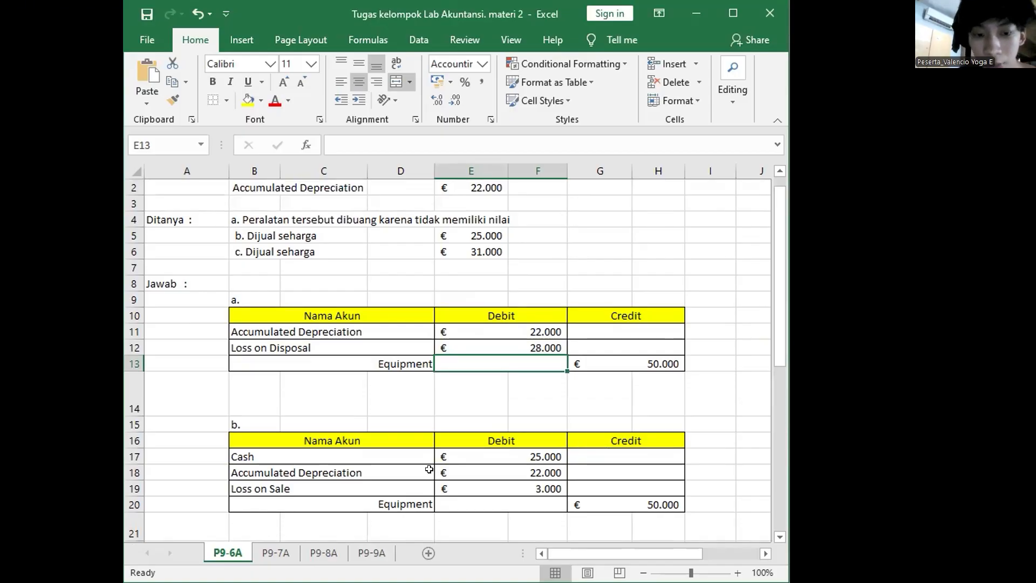
pyautogui.click(499, 484)
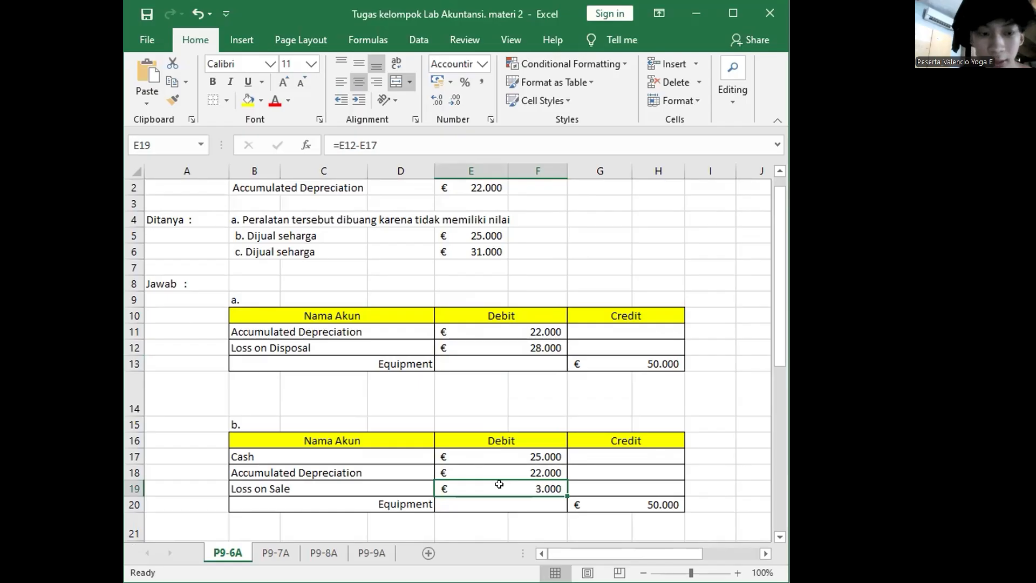
pyautogui.write('=')
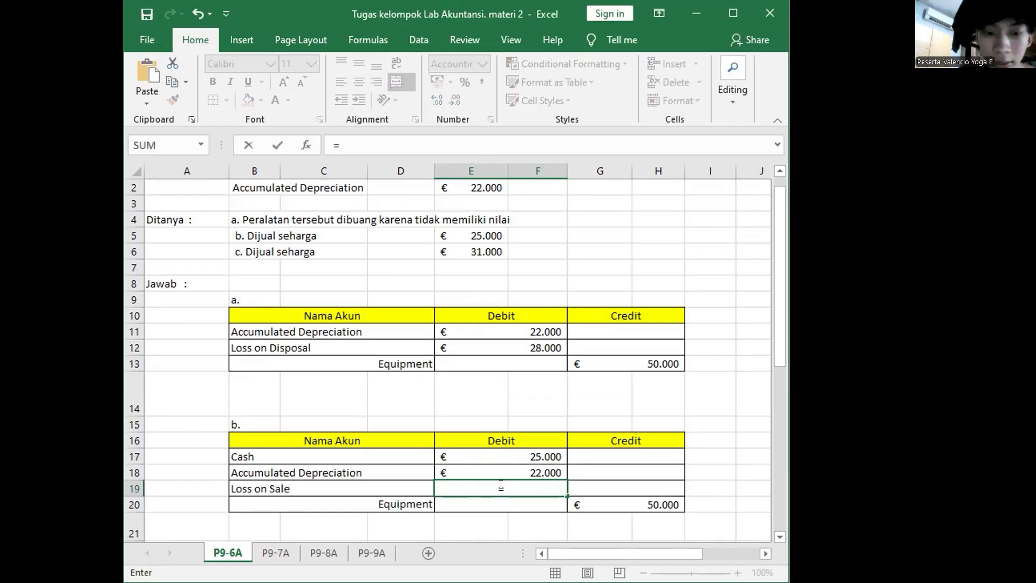
pyautogui.click(603, 505)
pyautogui.write('-')
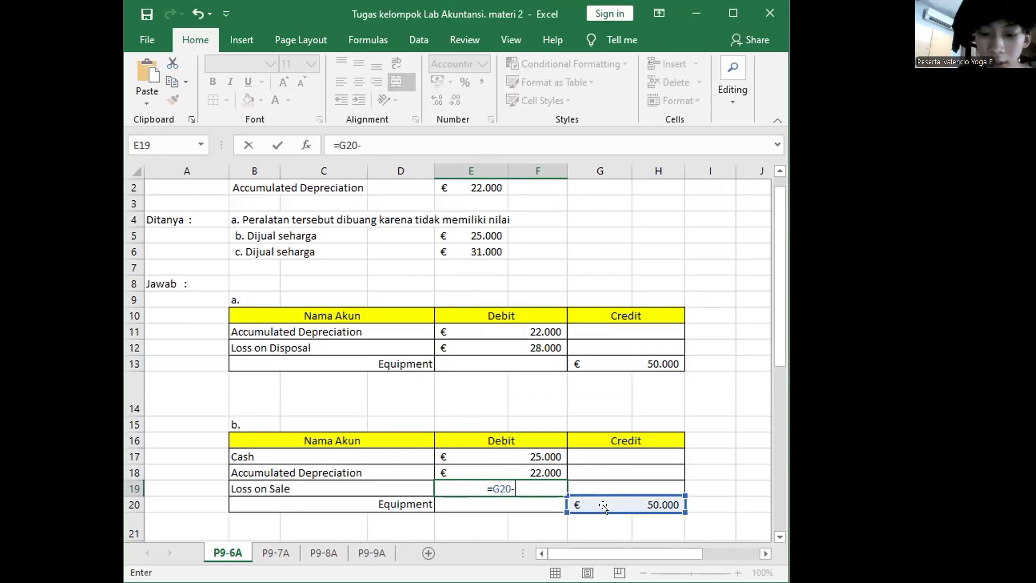
pyautogui.write('(')
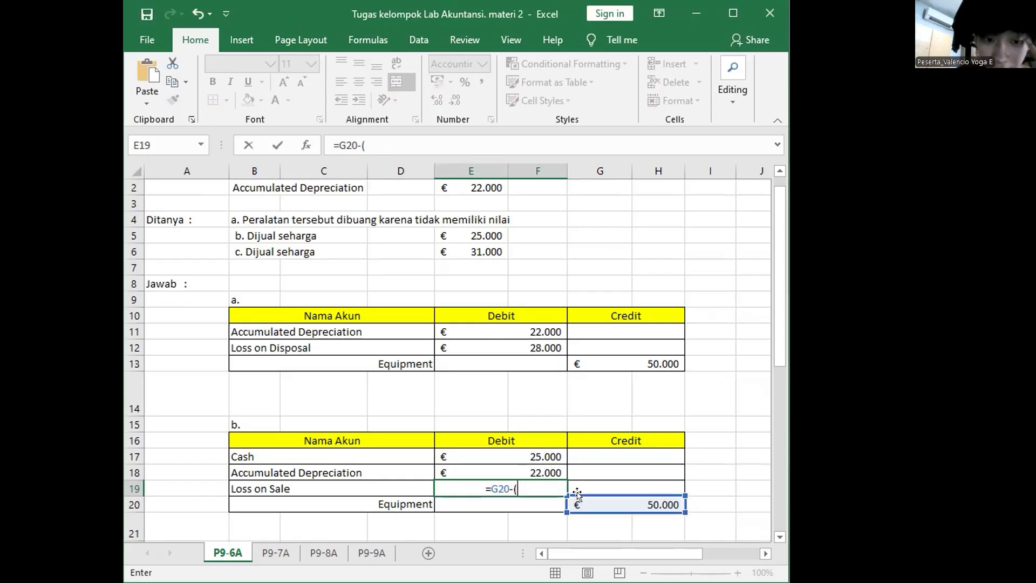
pyautogui.press('BackSpace')
pyautogui.press('BackSpace')
pyautogui.press('BackSpace')
pyautogui.press('BackSpace')
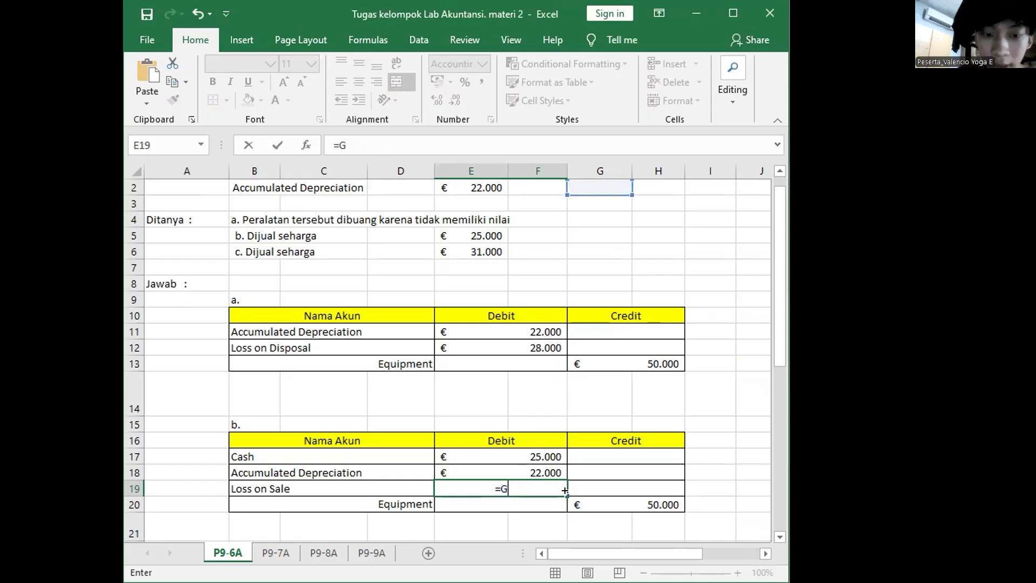
pyautogui.press('BackSpace')
# - Try calculating the Loss on Sale debit in table b with the formula =E17-(G20-E18)
pyautogui.click(527, 450)
pyautogui.write('-')
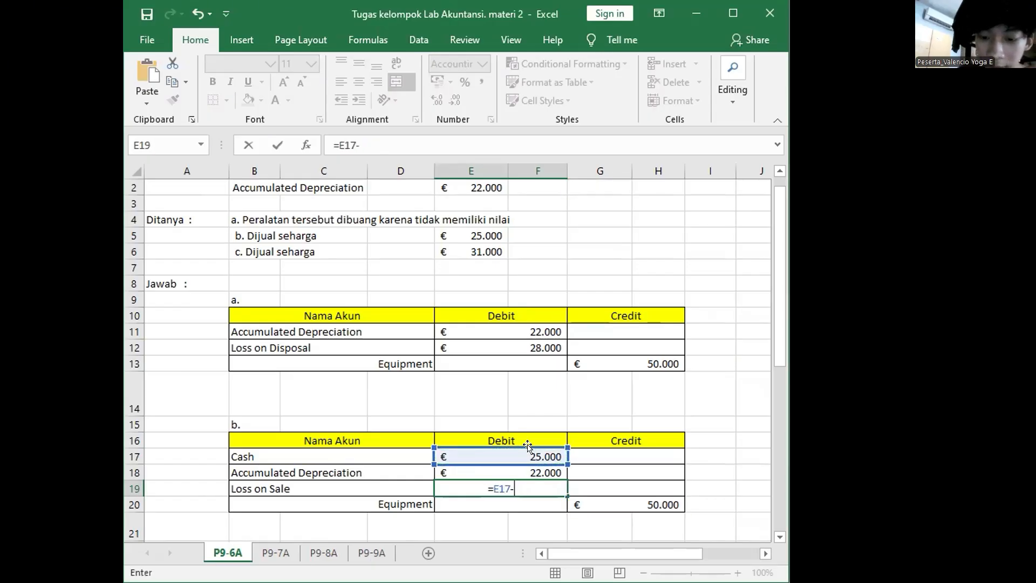
pyautogui.write('(')
pyautogui.click(590, 496)
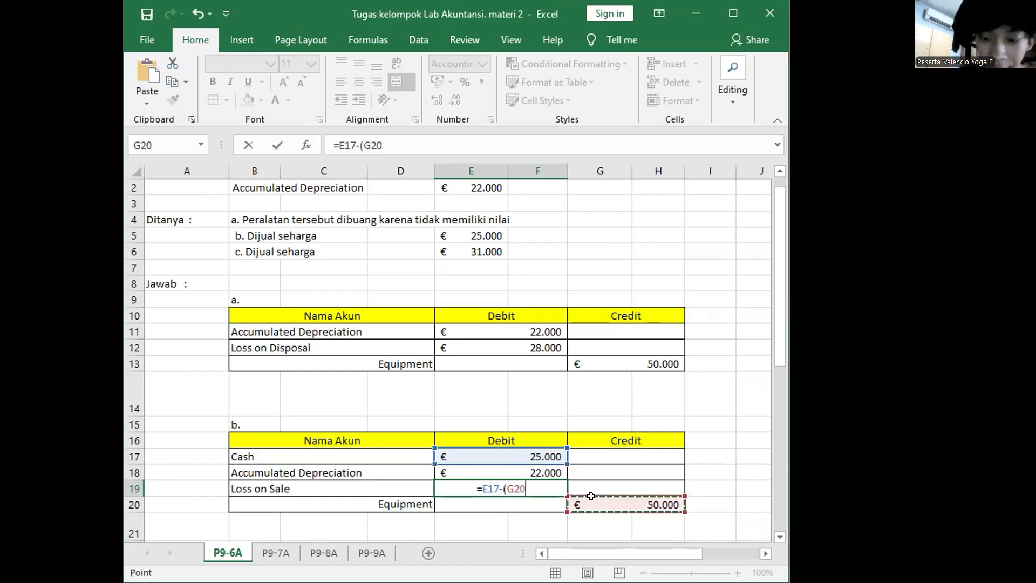
pyautogui.write('-')
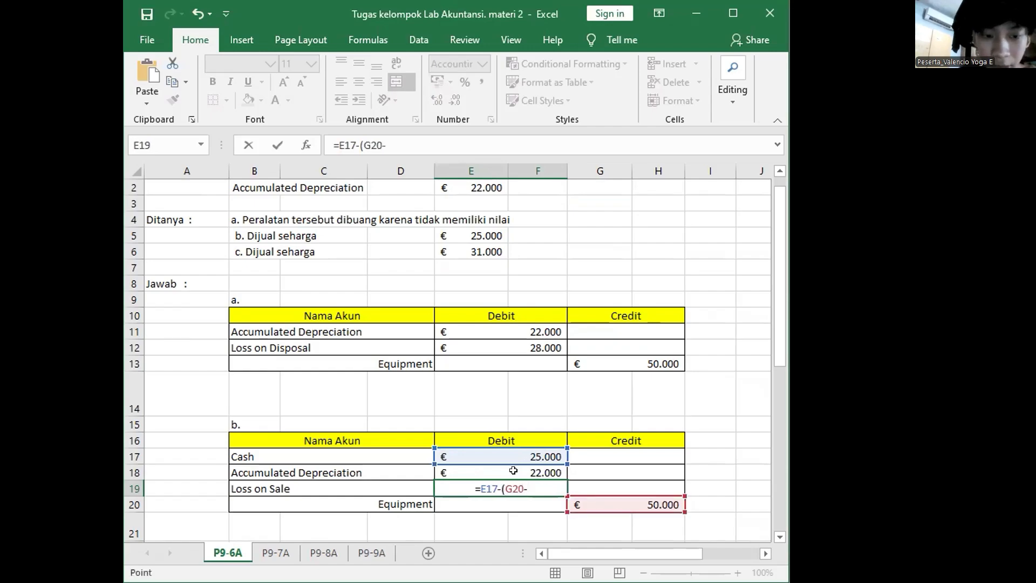
pyautogui.click(513, 470)
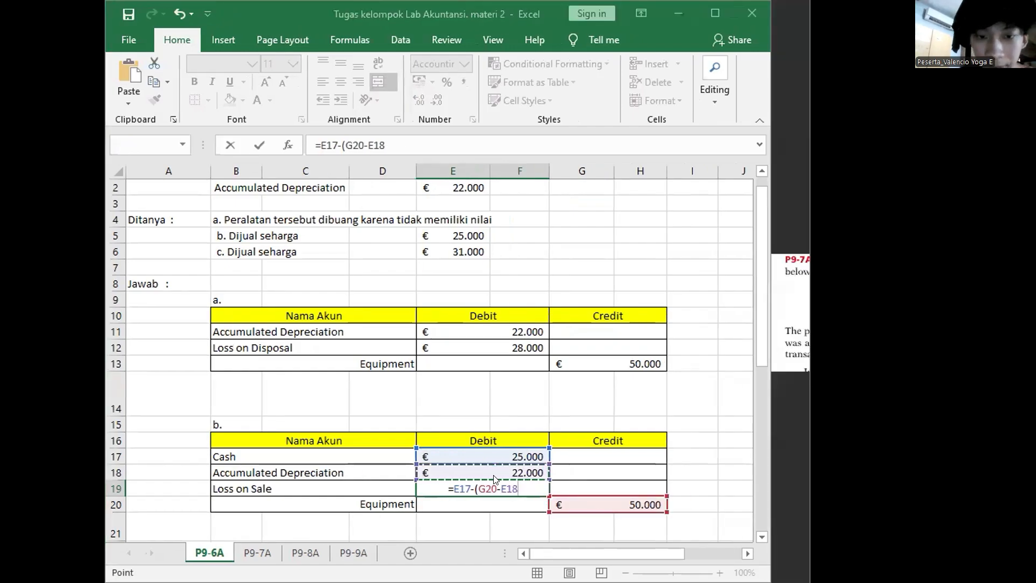
pyautogui.click(637, 358)
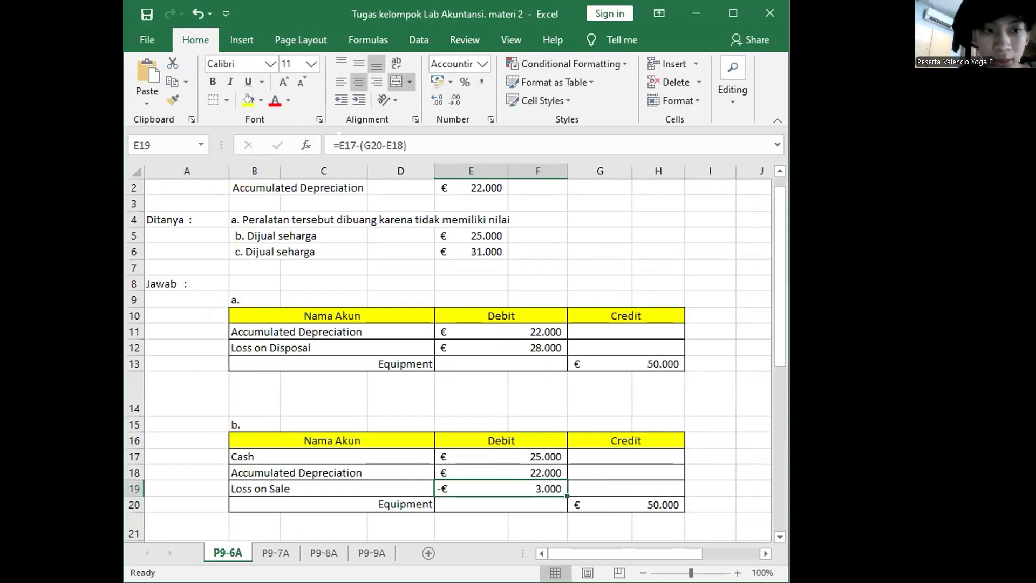
# - Replace the Loss on Sale formula in table b with the plain value 3000
pyautogui.write('3000')
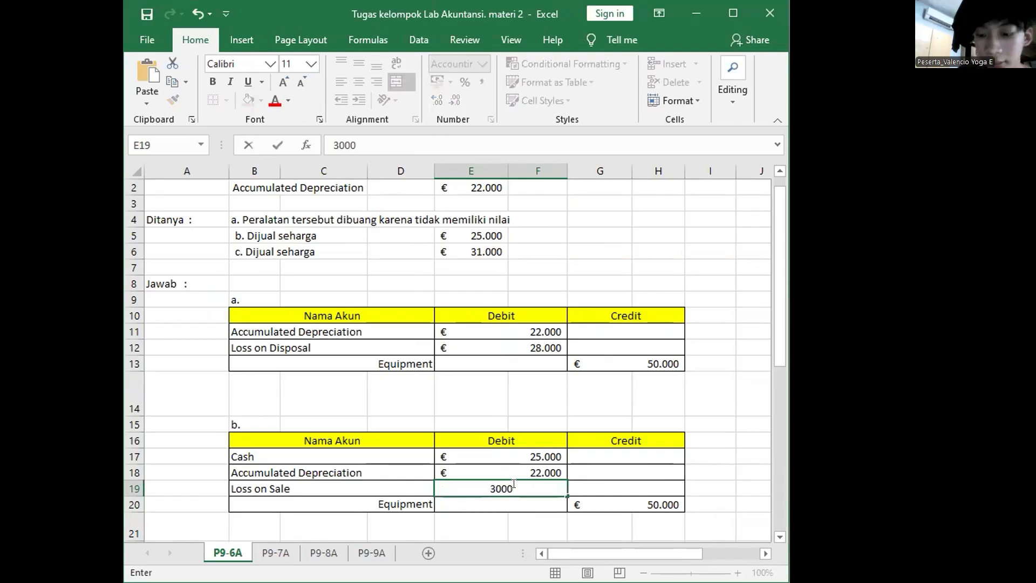
pyautogui.press('Return')
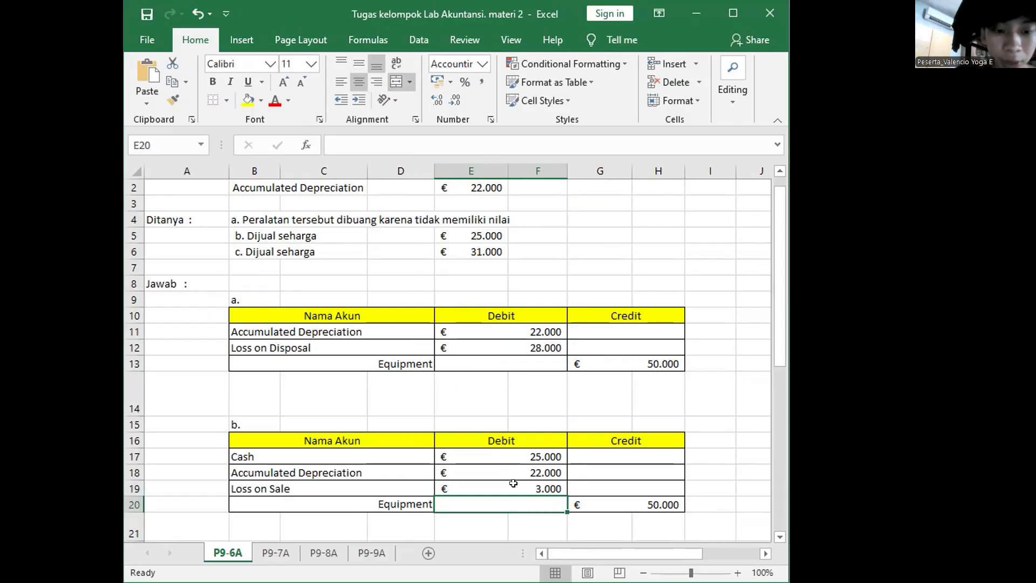
# - Review the section c calculation and journal, checking the Gain on Sale credit, with a brief look at sheet P9-7A
pyautogui.scroll(-2, 513, 483)
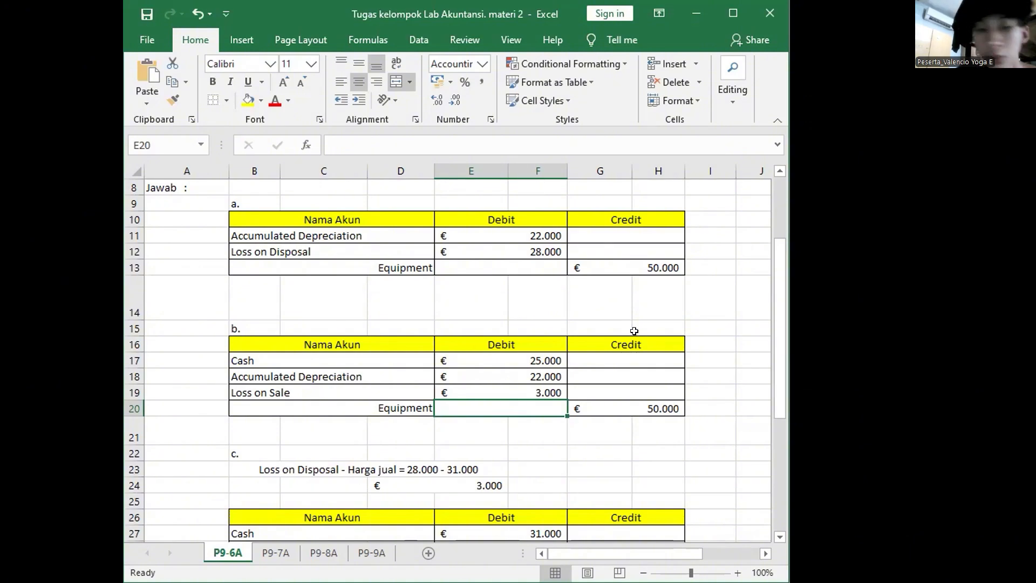
pyautogui.scroll(-2, 451, 325)
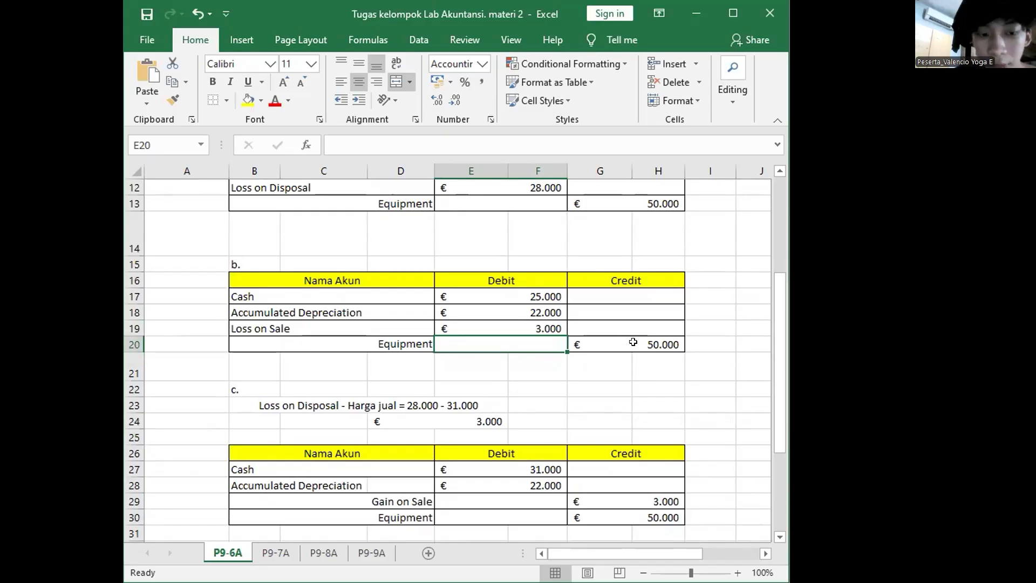
pyautogui.click(604, 505)
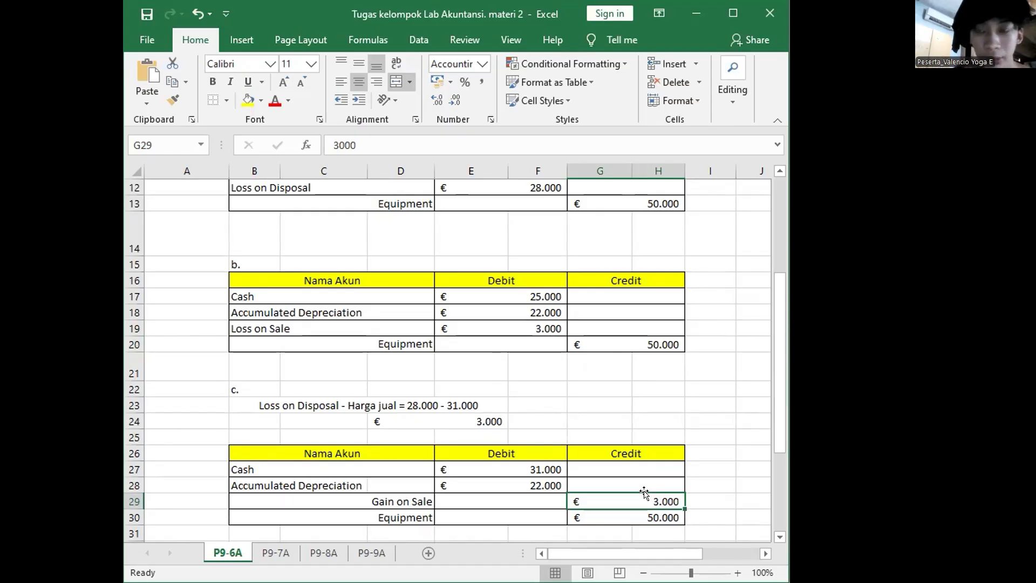
pyautogui.click(278, 547)
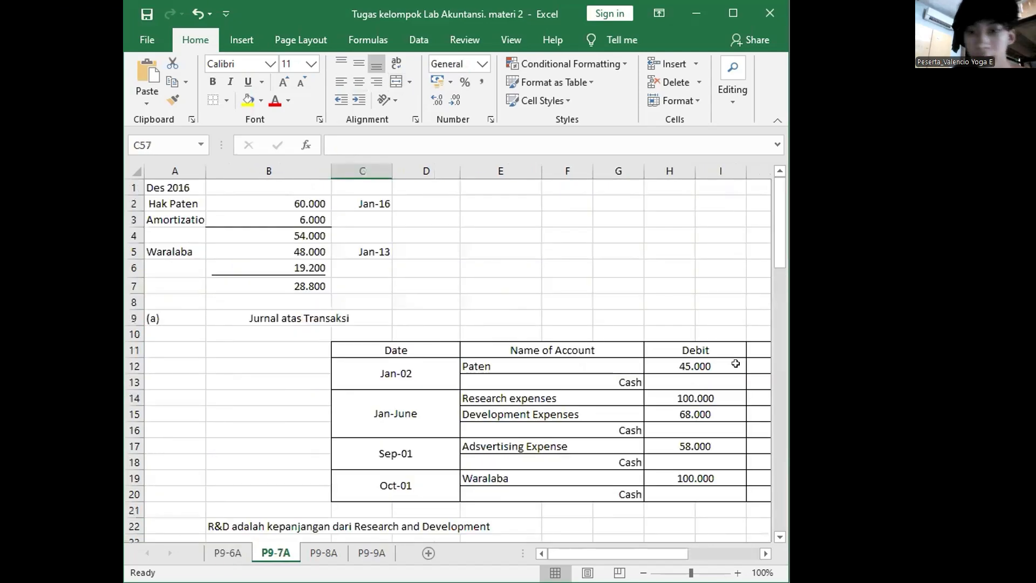
pyautogui.click(232, 554)
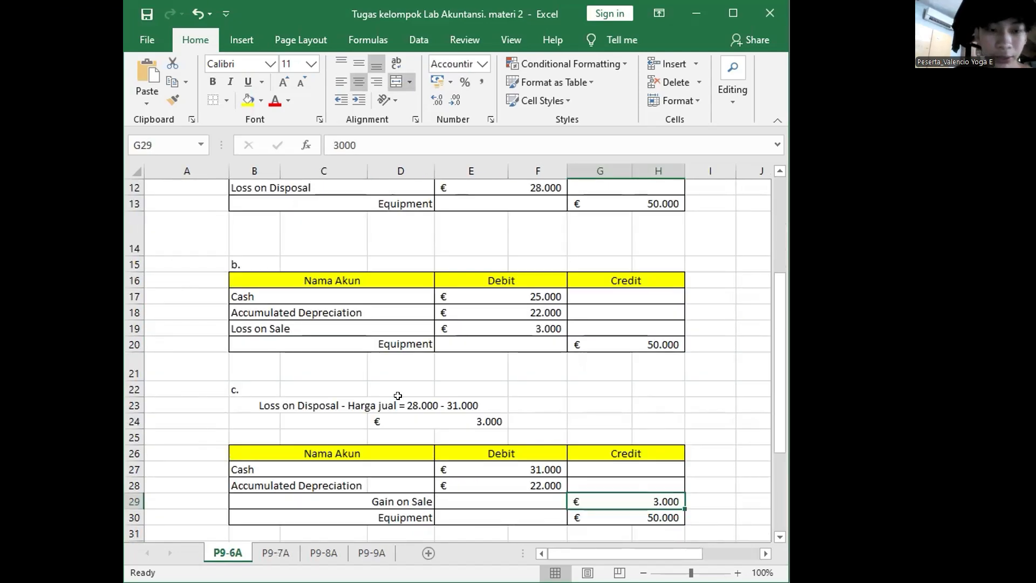
# - On sheet P9-7A, add the patent and franchise (Waralaba) book values in cell B8 with the formula =B4+B7
pyautogui.click(271, 556)
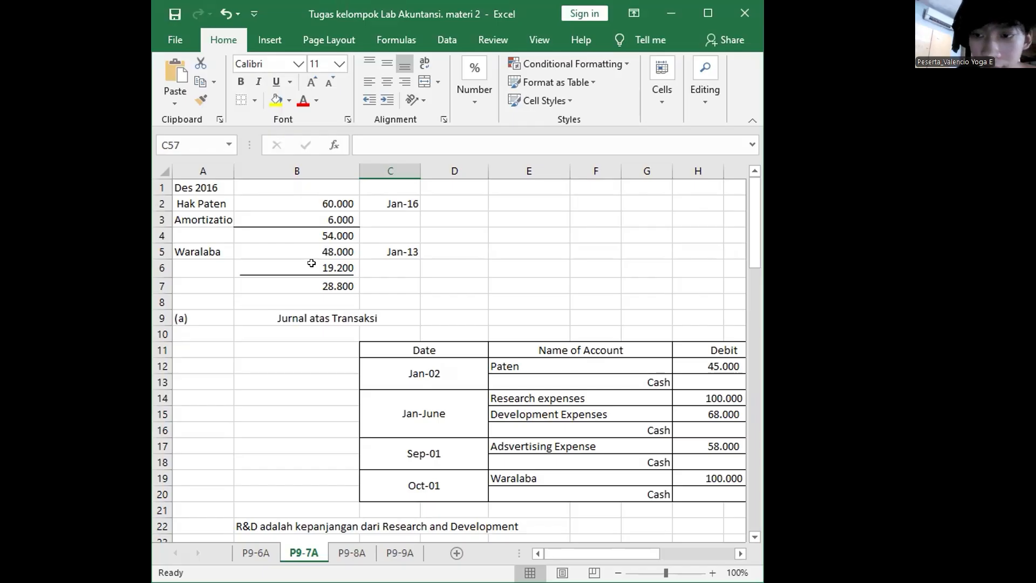
pyautogui.click(334, 294)
pyautogui.write('=')
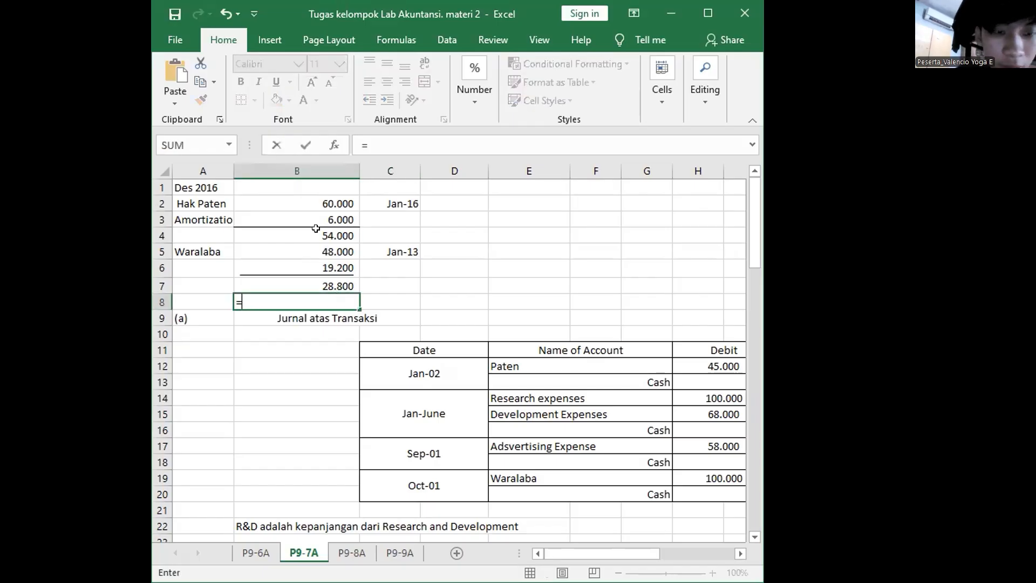
pyautogui.click(316, 232)
pyautogui.write('+')
pyautogui.click(315, 282)
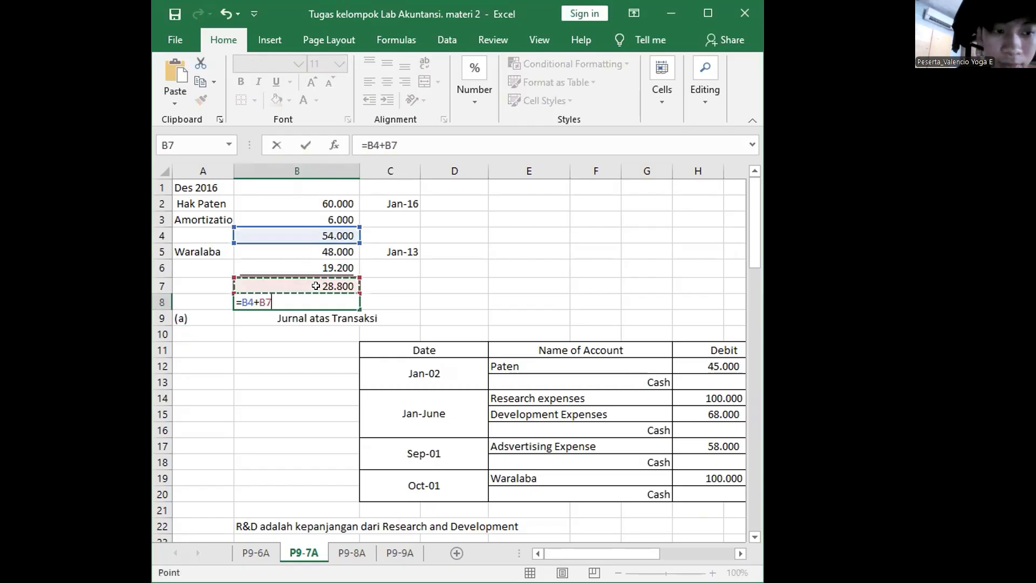
pyautogui.press('Return')
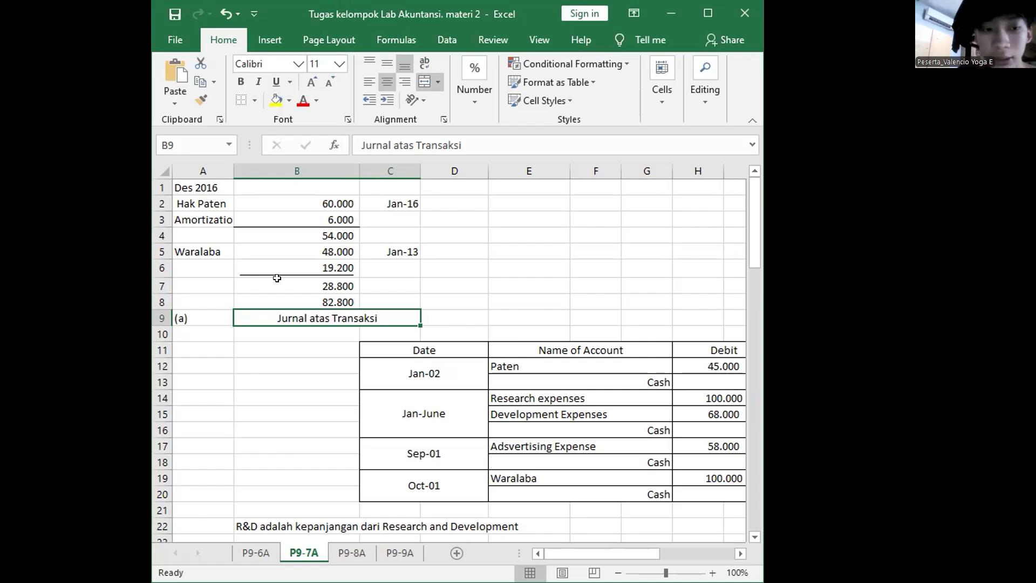
# - Examine the 2017 amortisation section and the transaction journal on sheet P9-7A, including its dates, account names, debits and credits
pyautogui.scroll(-2, 277, 278)
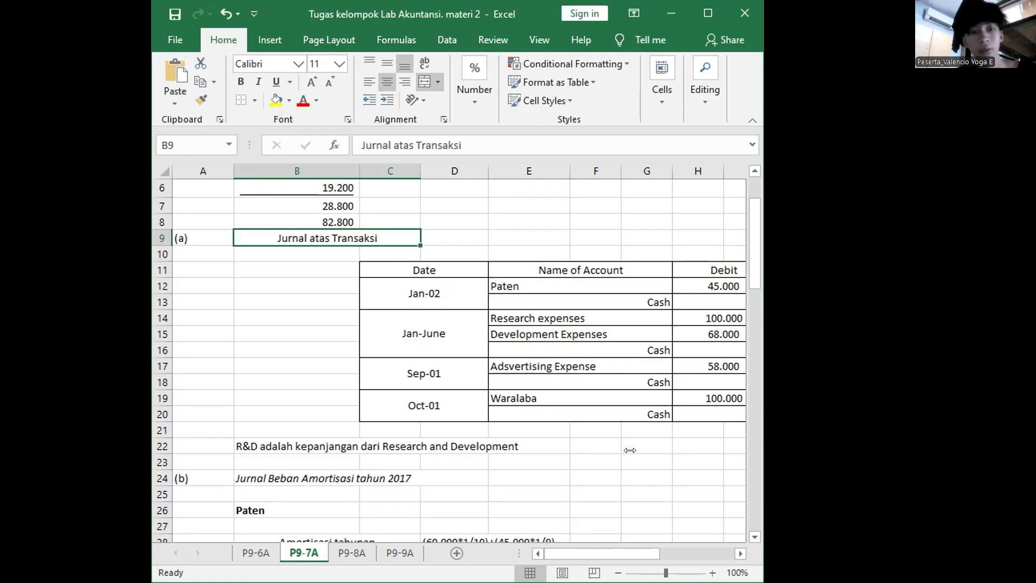
pyautogui.scroll(-3, 503, 416)
pyautogui.scroll(-1, 504, 415)
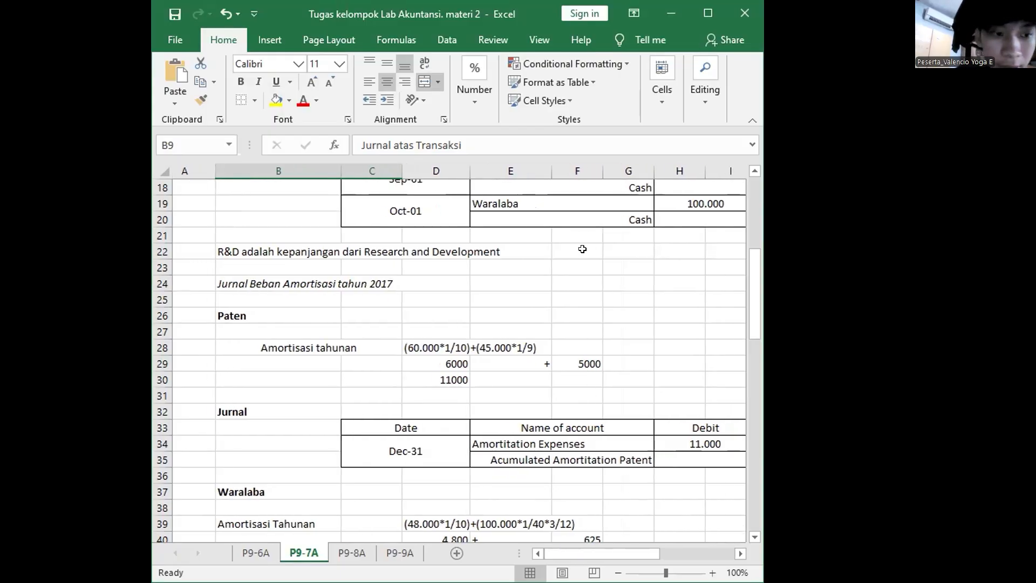
pyautogui.scroll(6, 582, 249)
pyautogui.hscroll(1, 582, 249)
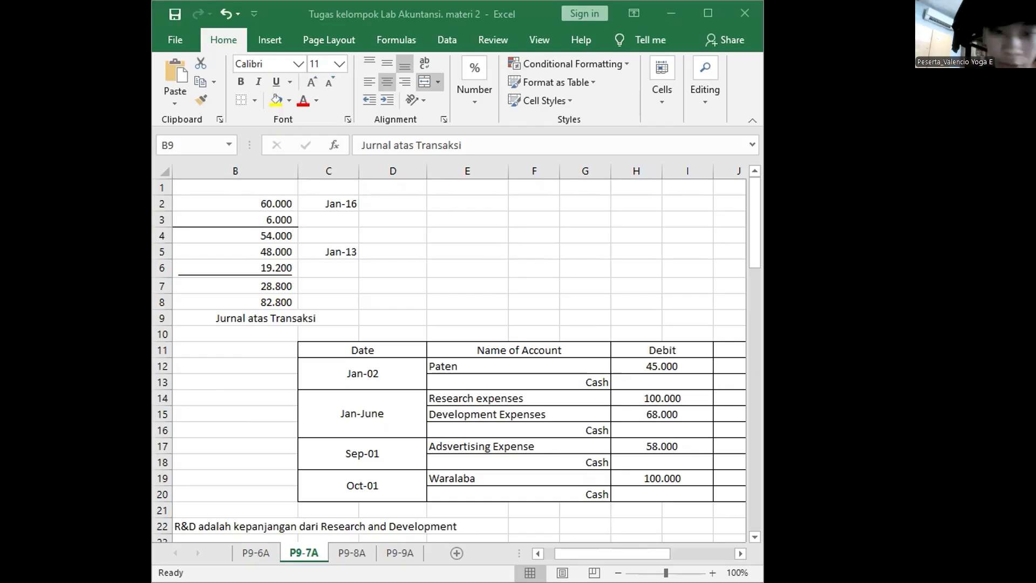
pyautogui.hscroll(3, 550, 384)
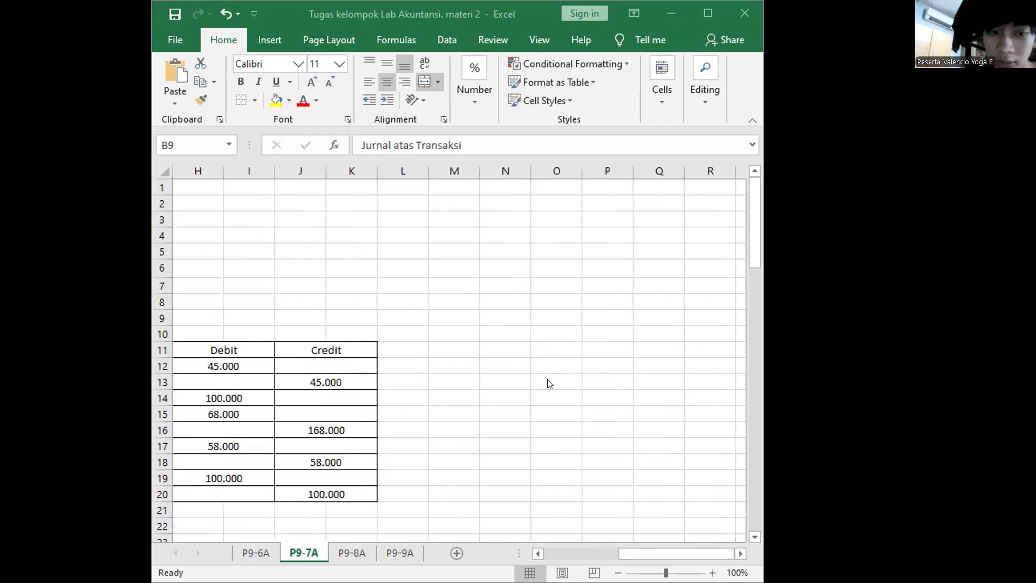
pyautogui.hscroll(-3, 549, 384)
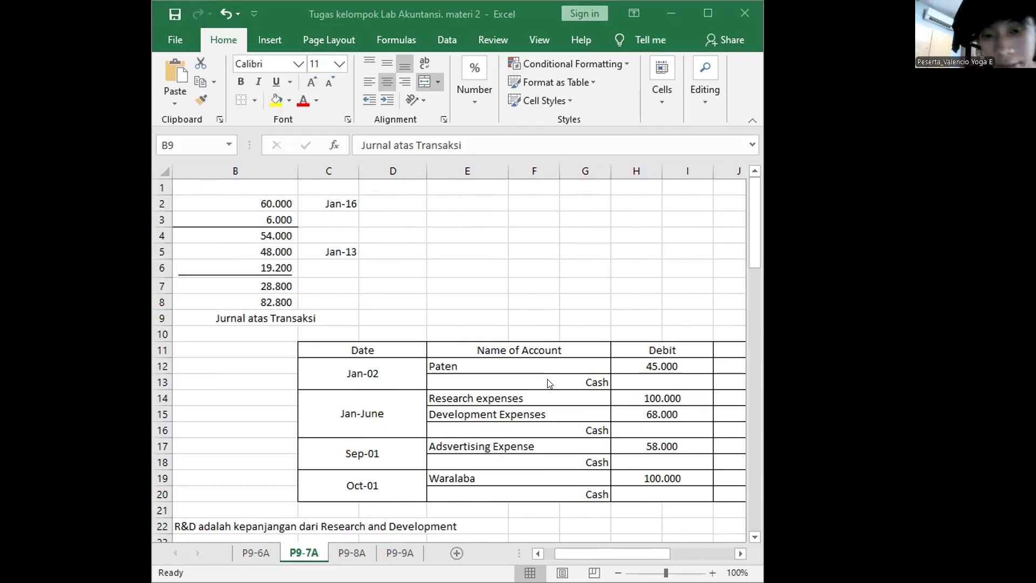
pyautogui.hscroll(3, 548, 383)
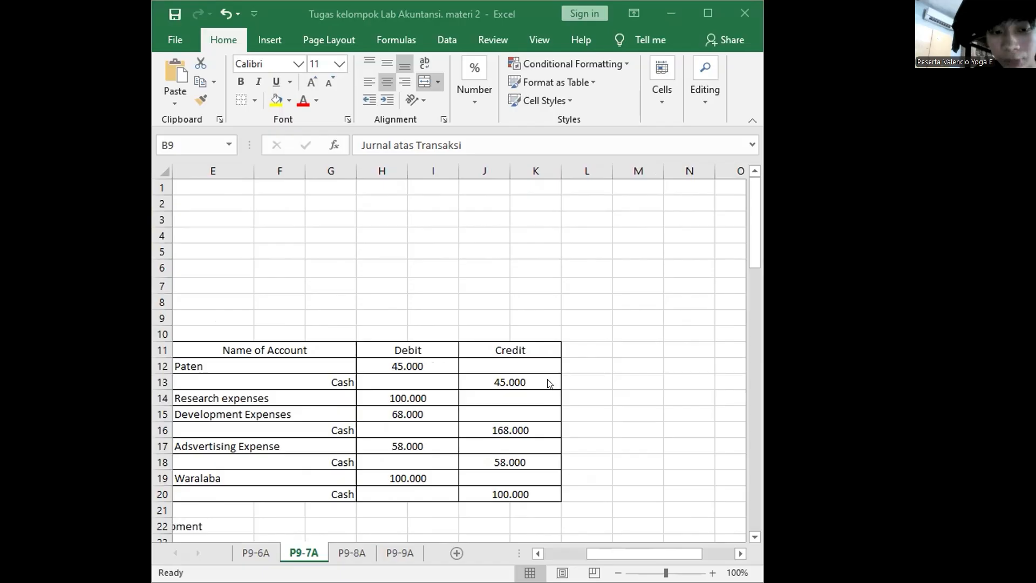
pyautogui.scroll(-1, 548, 383)
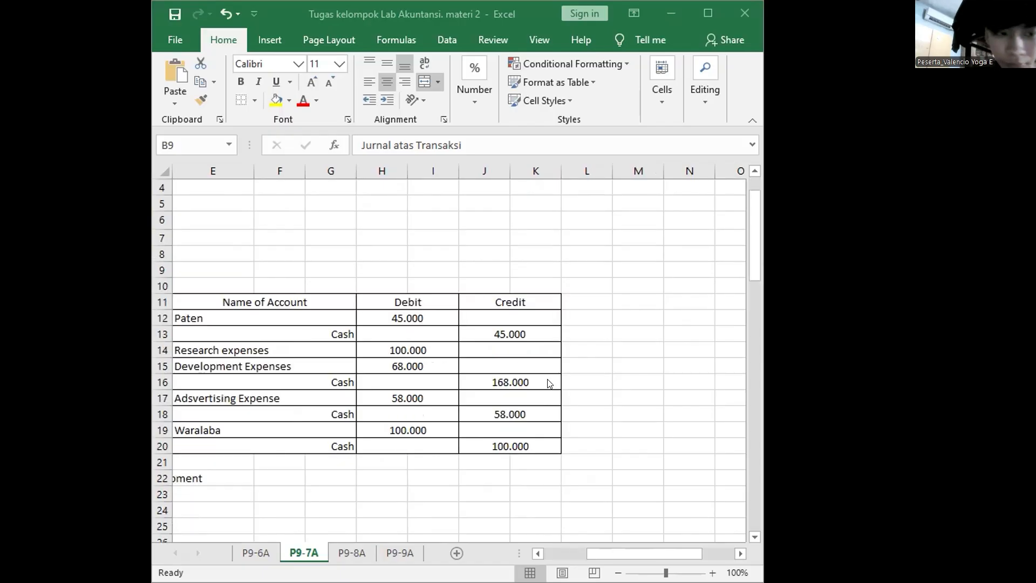
pyautogui.hscroll(-3, 548, 383)
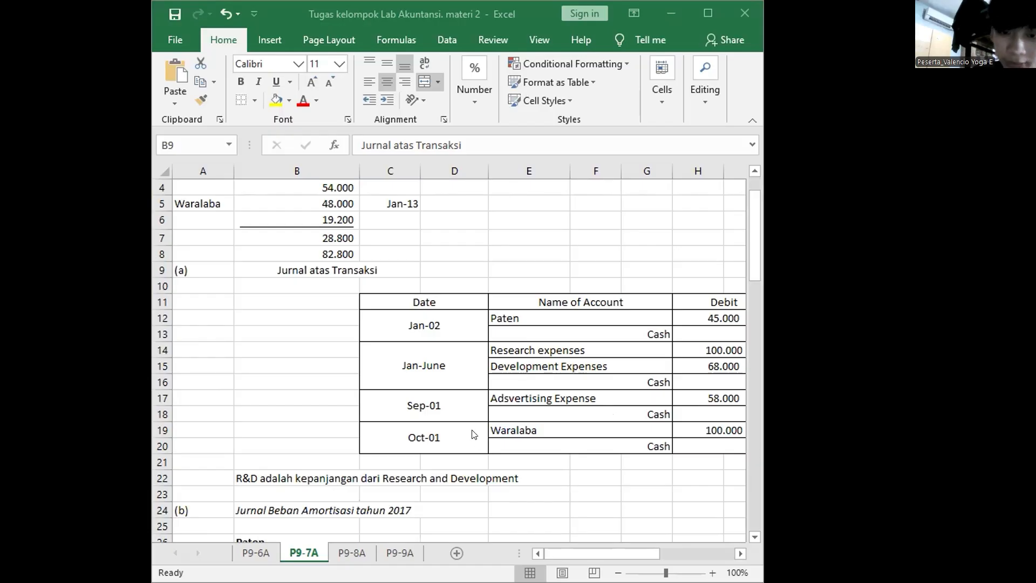
pyautogui.hscroll(3, 473, 434)
pyautogui.hscroll(-3, 473, 434)
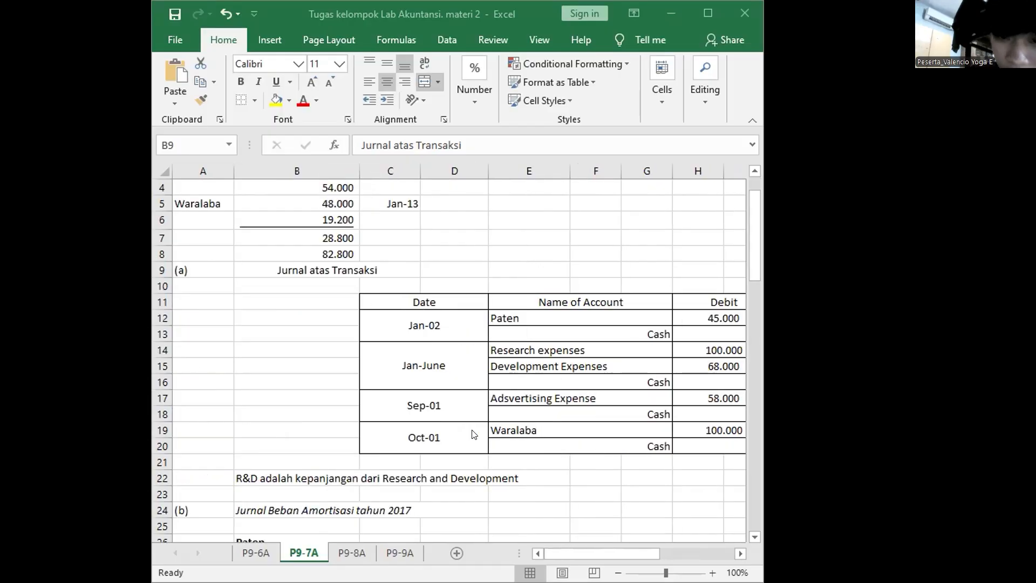
# - Replace the patent's annual amortisation working in cell D28 with the formula =(B4+H12)/9
pyautogui.scroll(-2, 474, 435)
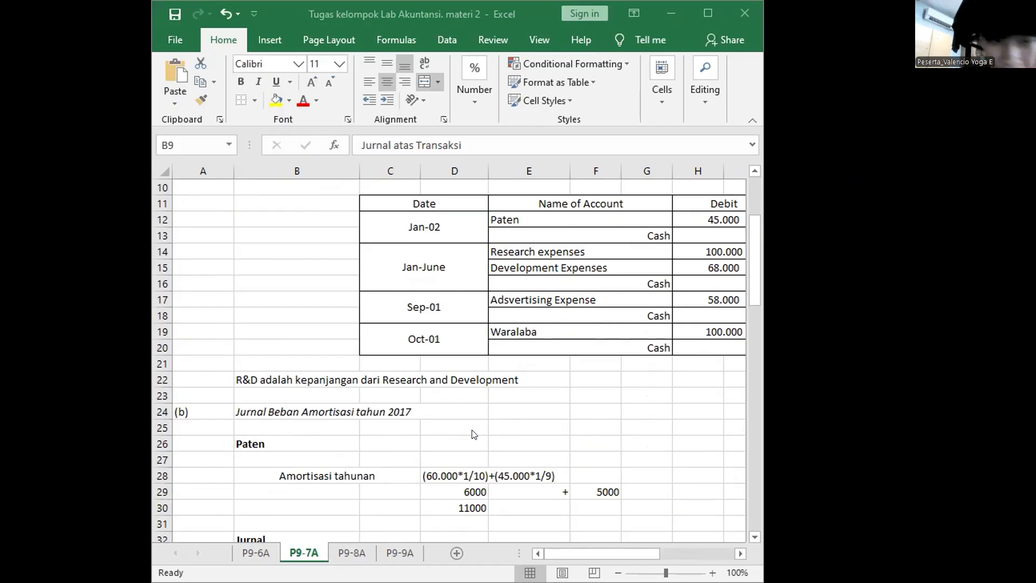
pyautogui.scroll(-5, 474, 434)
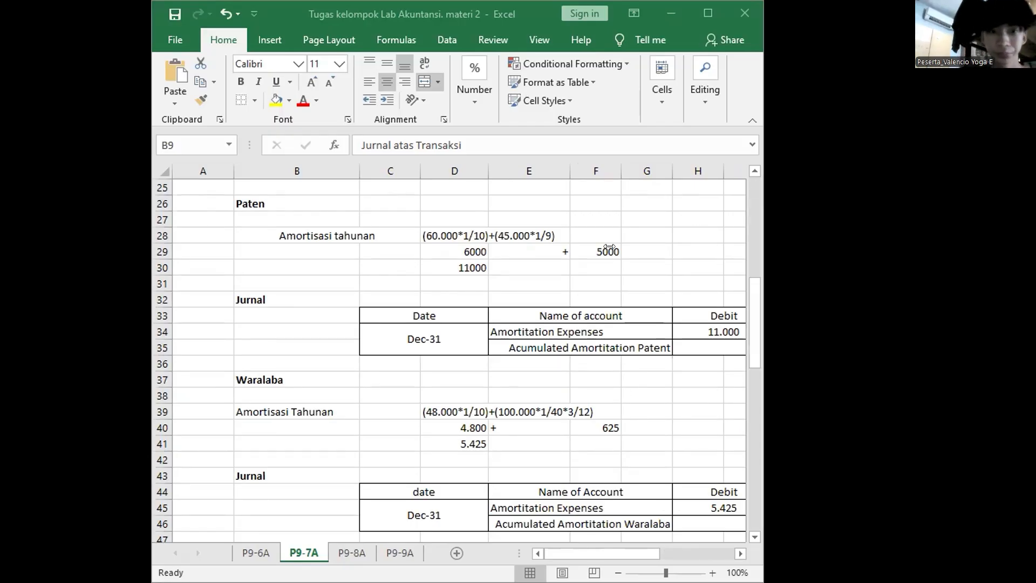
pyautogui.scroll(4, 604, 246)
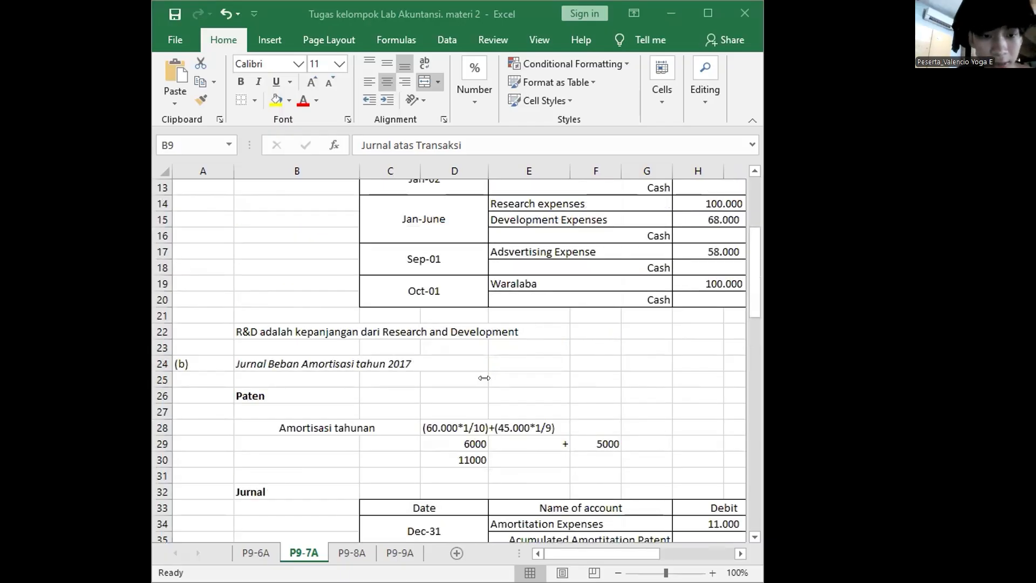
pyautogui.click(433, 426)
pyautogui.write('=')
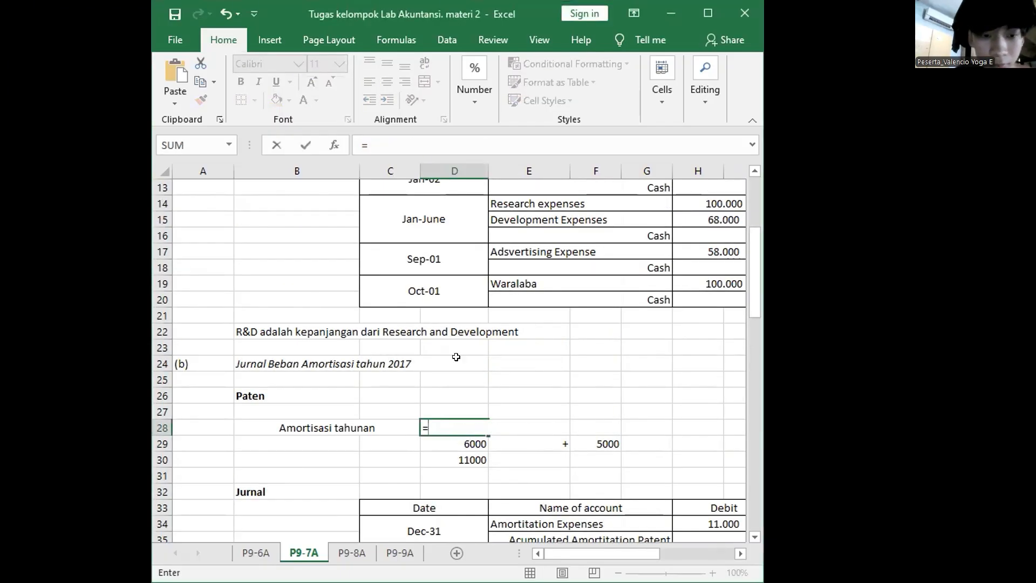
pyautogui.scroll(2, 456, 346)
pyautogui.scroll(2, 465, 330)
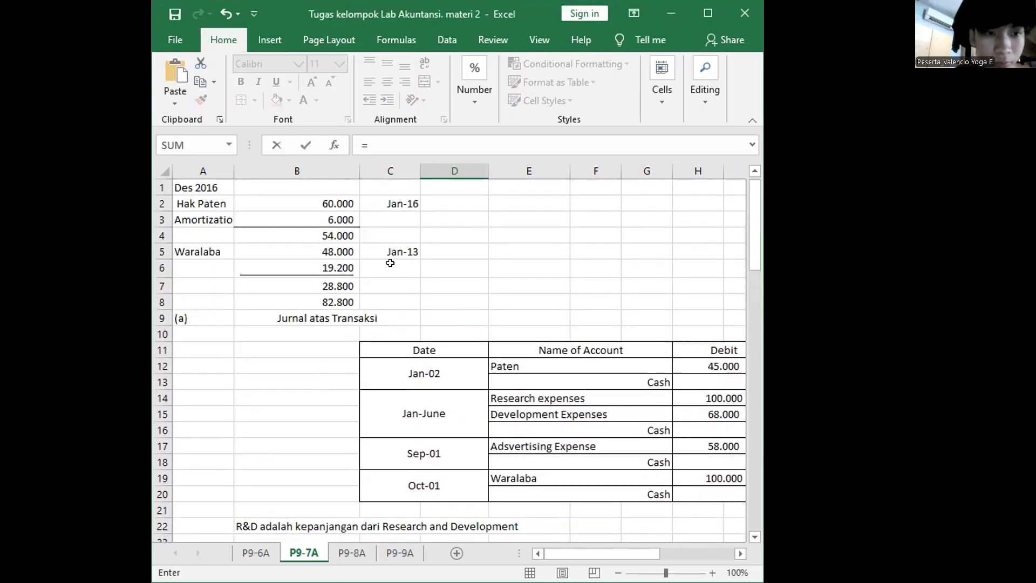
pyautogui.click(335, 232)
pyautogui.click(402, 147)
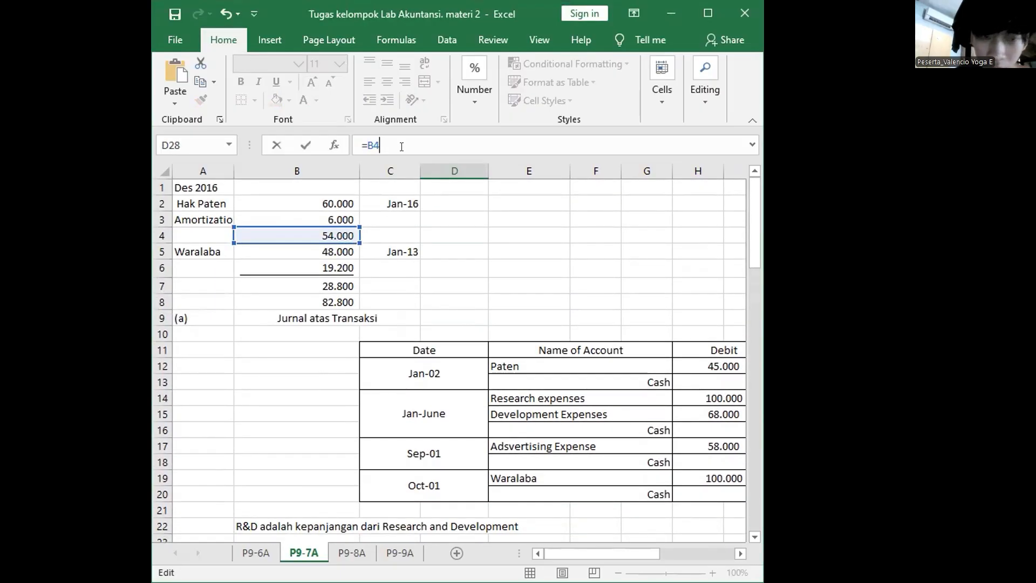
pyautogui.press('BackSpace')
pyautogui.press('BackSpace')
pyautogui.write('(')
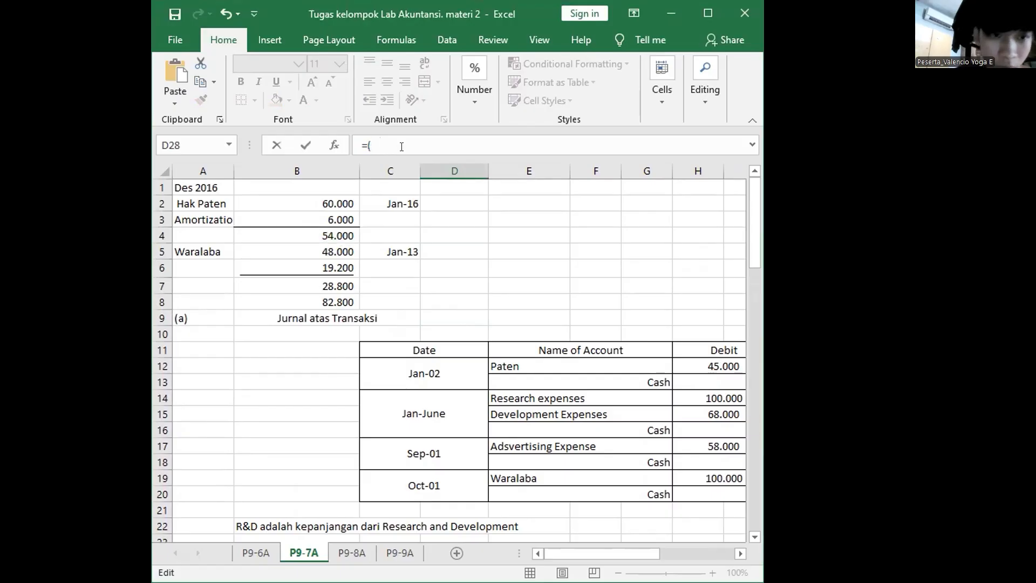
pyautogui.click(320, 232)
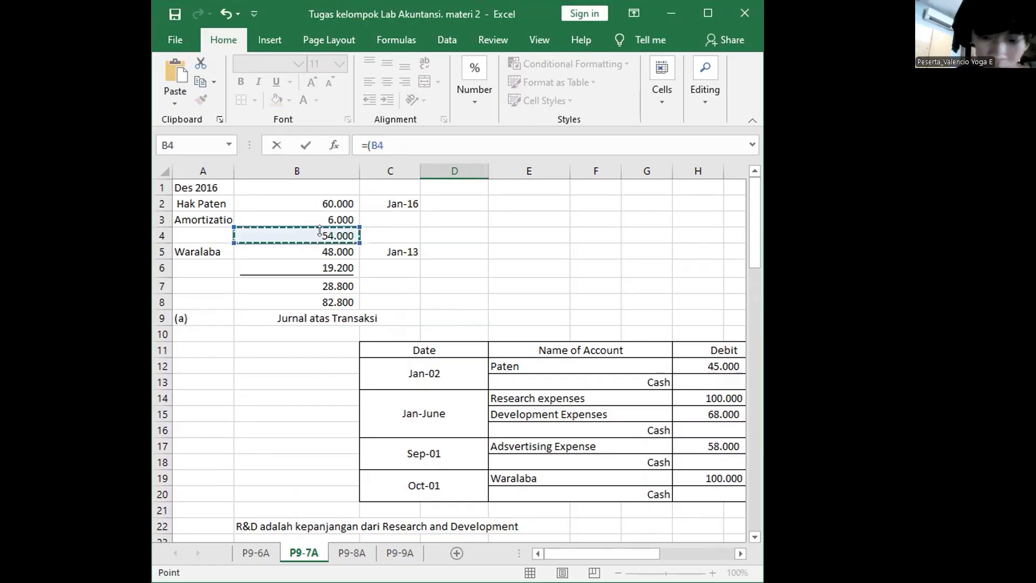
pyautogui.write('+')
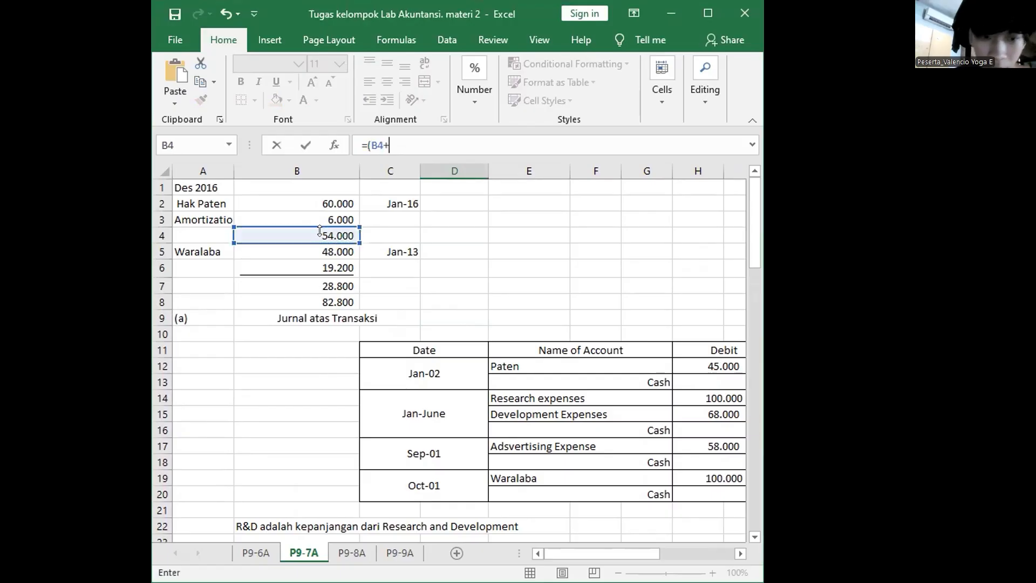
pyautogui.click(682, 359)
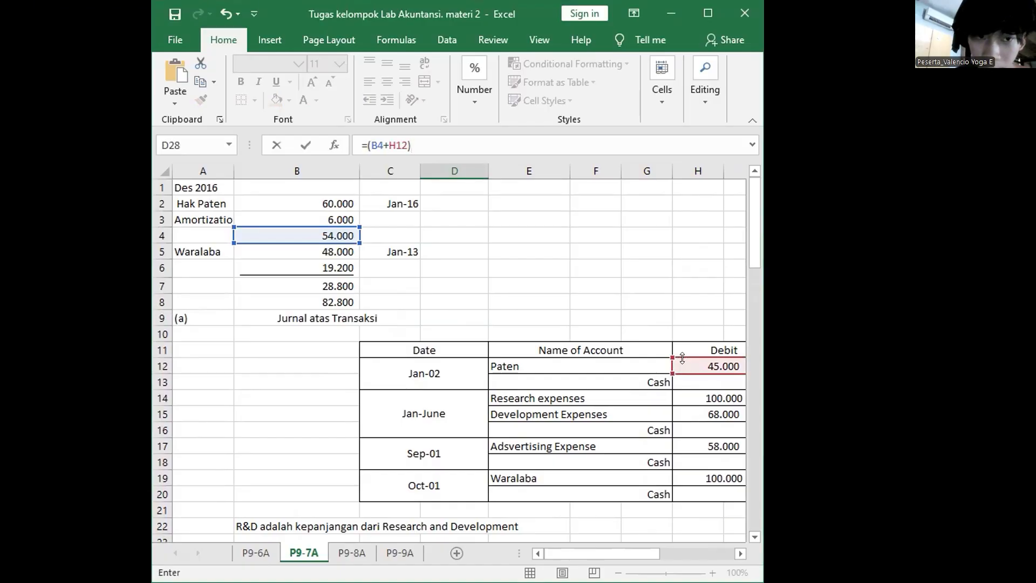
pyautogui.write('/9')
pyautogui.press('Return')
# - Clear the old patent amortisation workings below the annual figure, cells D29 to F30
pyautogui.scroll(-4, 682, 362)
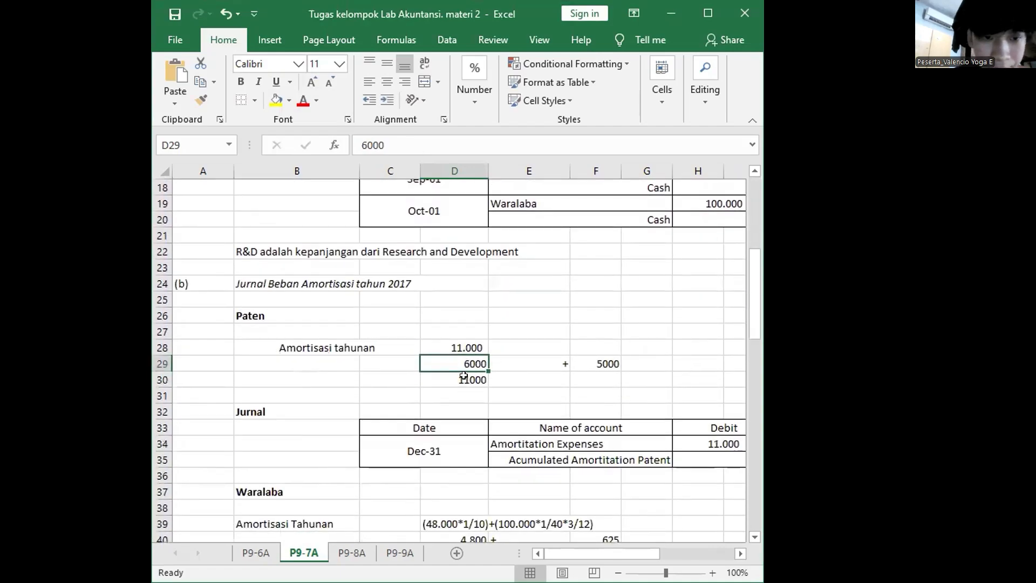
pyautogui.moveTo(464, 378); pyautogui.dragTo(609, 356)
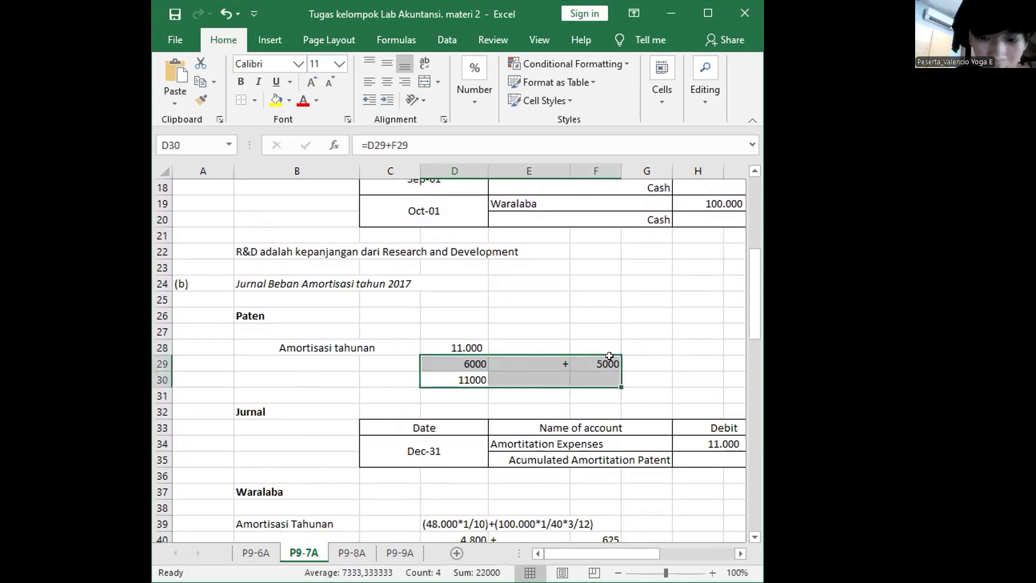
pyautogui.press('Delete')
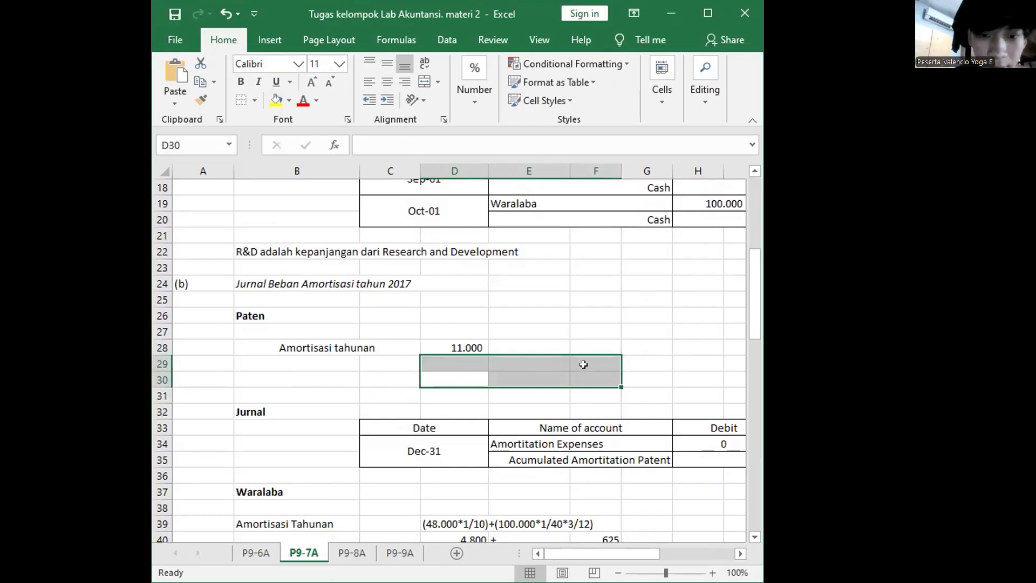
# - Link the Amortitation Expenses debit in the Dec-31 patent journal to the annual amortisation with =D28
pyautogui.hscroll(1, 723, 444)
pyautogui.click(667, 443)
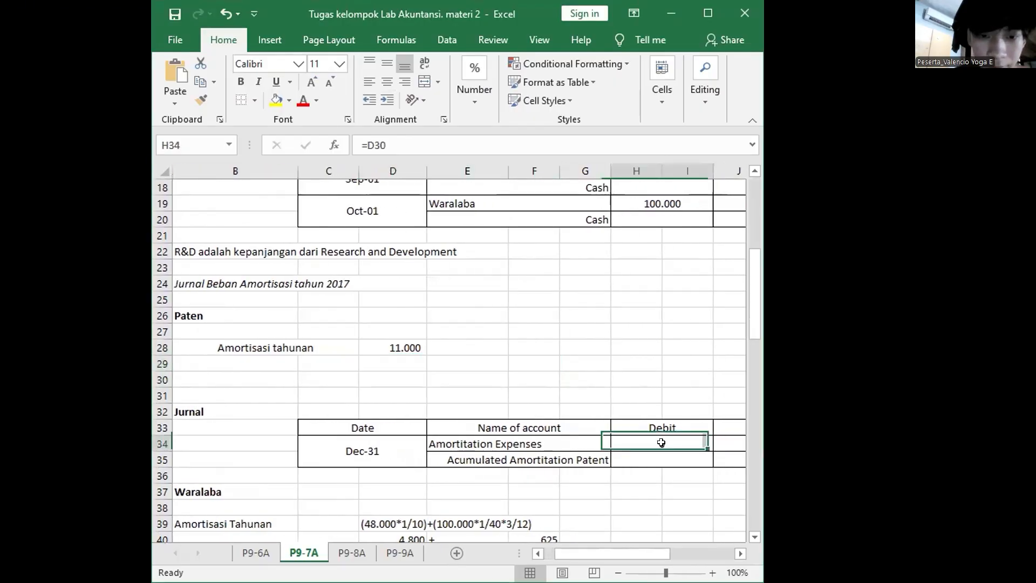
pyautogui.doubleClick(667, 442)
pyautogui.press('BackSpace')
pyautogui.press('BackSpace')
pyautogui.press('BackSpace')
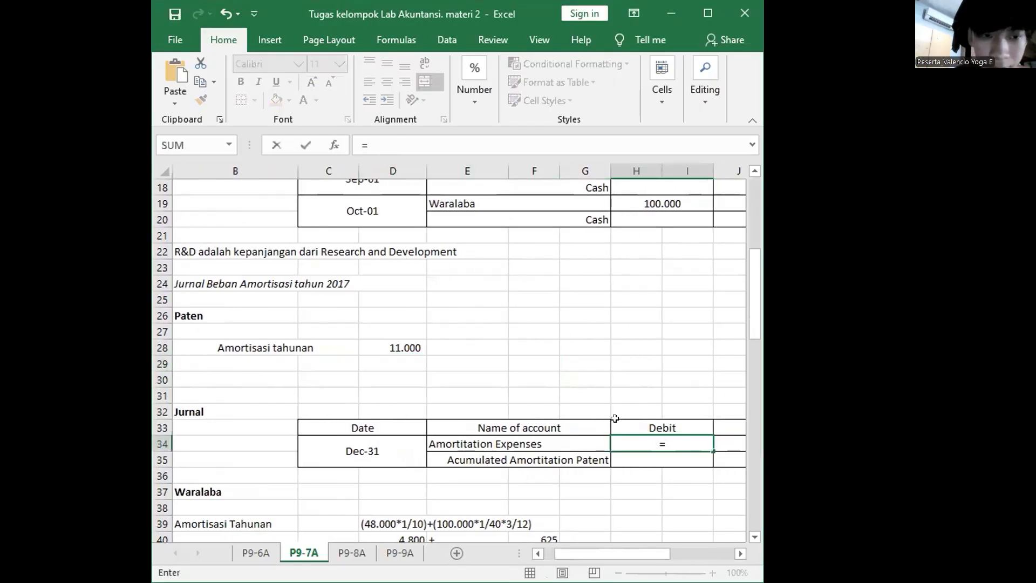
pyautogui.click(374, 350)
pyautogui.press('Return')
# - Link the Acumulated Amortitation Patent credit in the Dec-31 journal to the annual amortisation in cell D28
pyautogui.press('Right')
pyautogui.write('=')
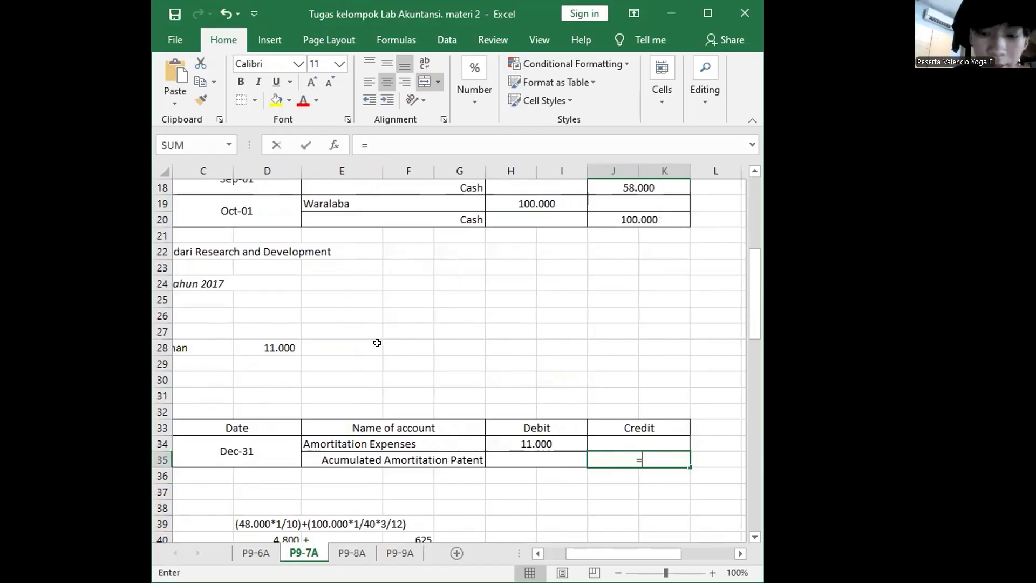
pyautogui.click(274, 341)
pyautogui.press('Return')
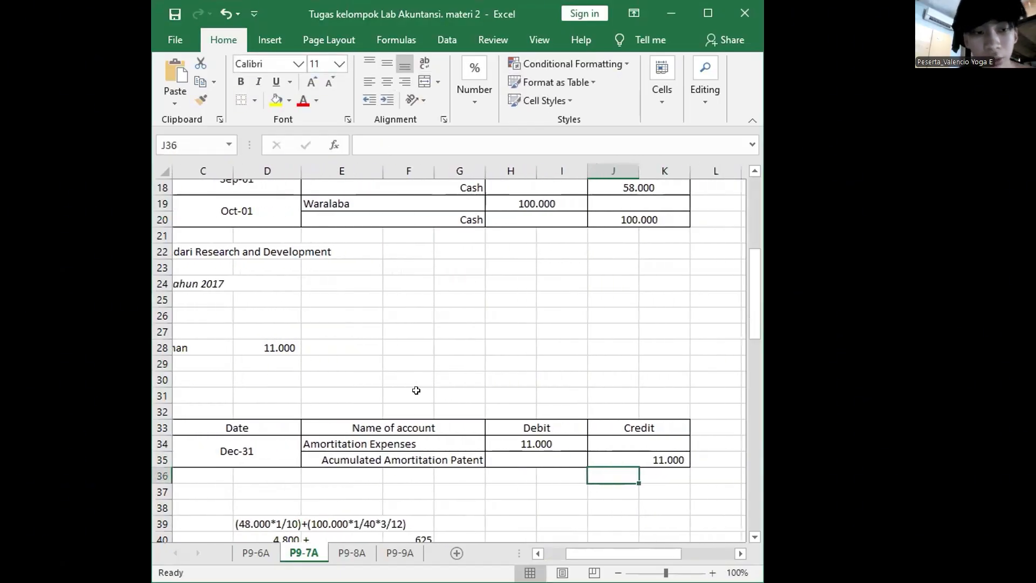
# - Review the patent's opening cost, the Jan-02 patent debit, the annual amortisation formula and the accounts in the Dec-31 patent journal
pyautogui.hscroll(-2, 416, 455)
pyautogui.scroll(6, 416, 390)
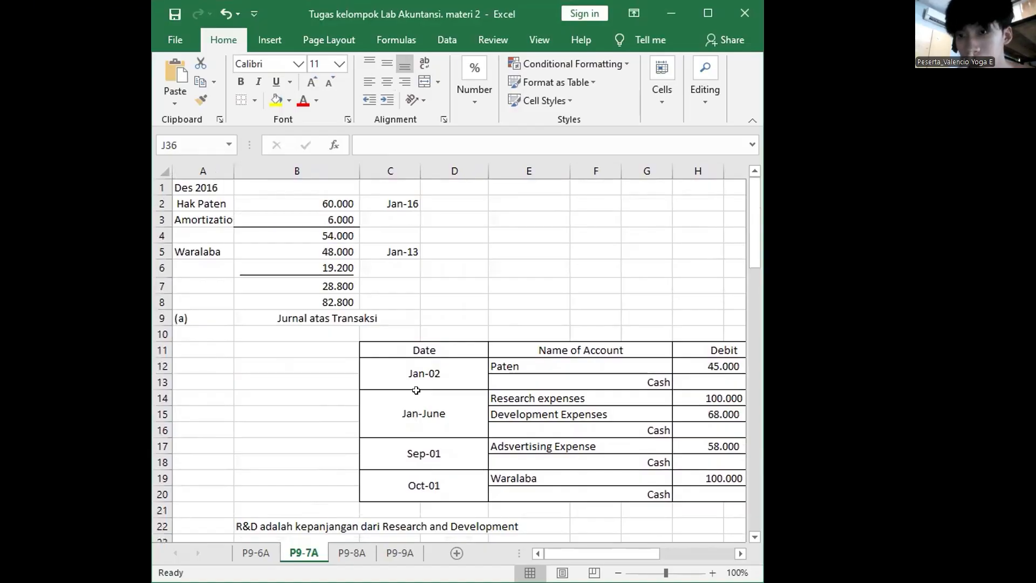
pyautogui.click(298, 200)
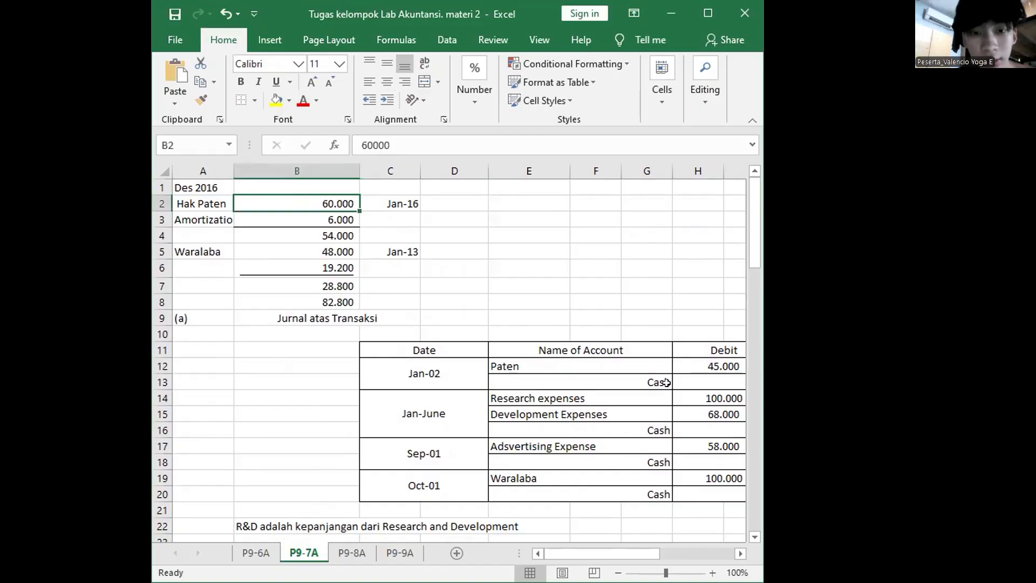
pyautogui.click(696, 365)
pyautogui.hscroll(1, 696, 365)
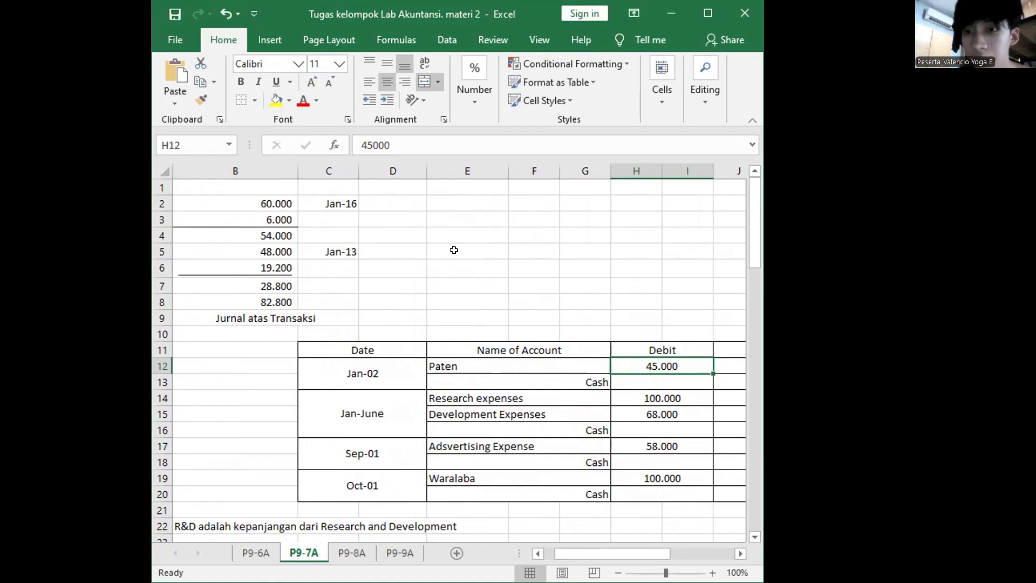
pyautogui.hscroll(-1, 454, 250)
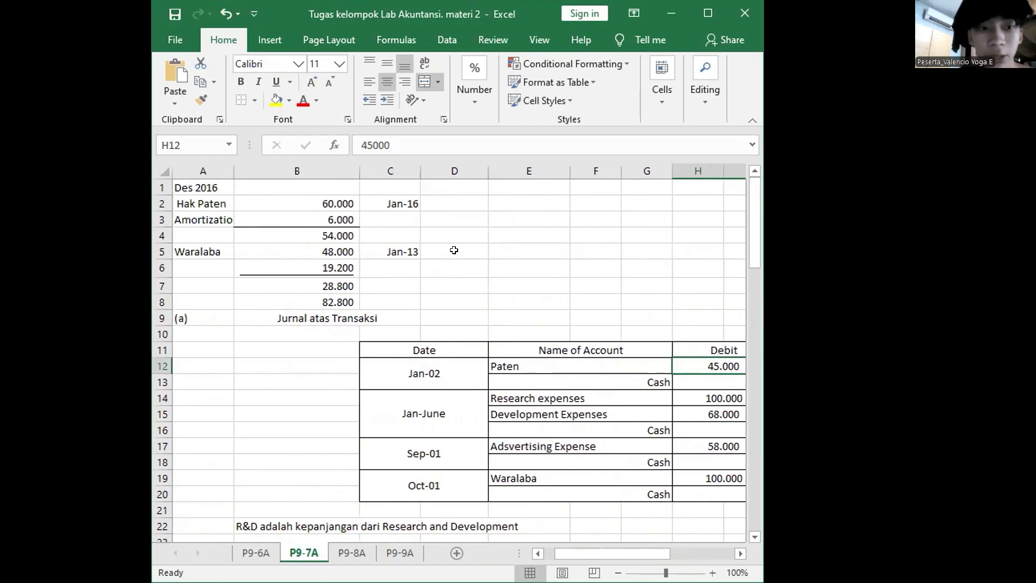
pyautogui.scroll(-4, 453, 250)
pyautogui.scroll(4, 455, 248)
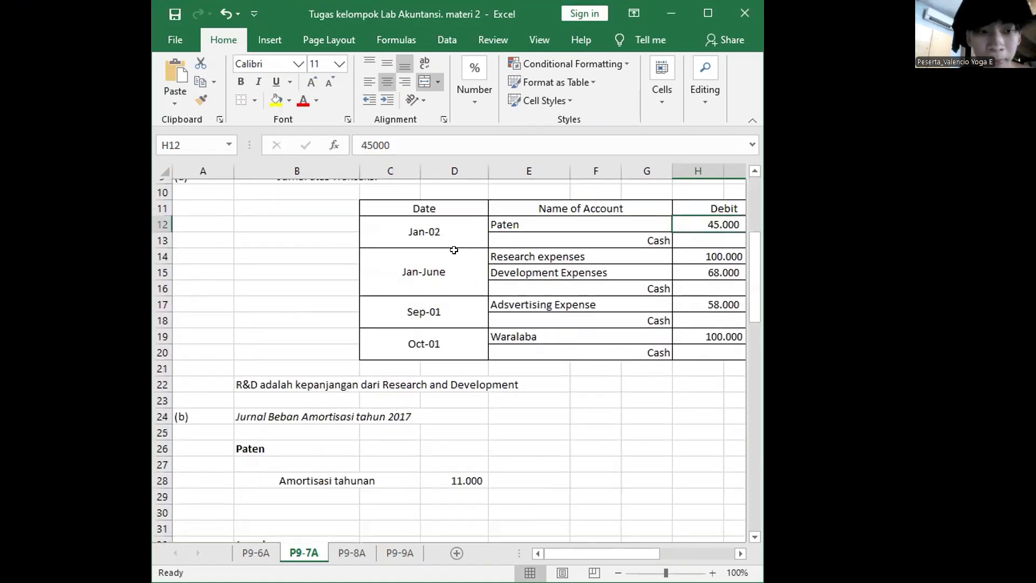
pyautogui.scroll(-1, 339, 227)
pyautogui.hscroll(-1, 339, 226)
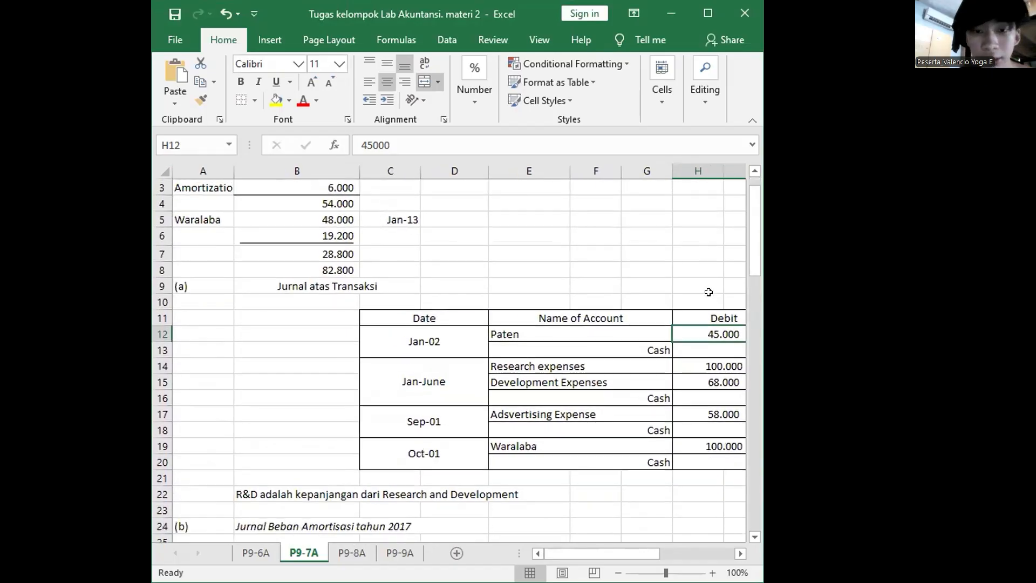
pyautogui.scroll(-3, 717, 327)
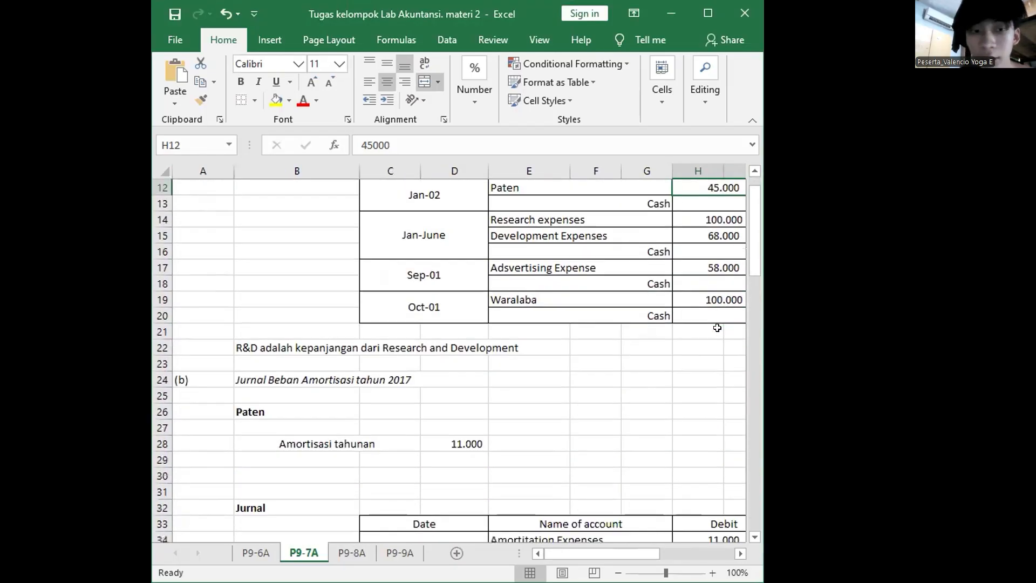
pyautogui.scroll(-2, 717, 328)
pyautogui.click(463, 326)
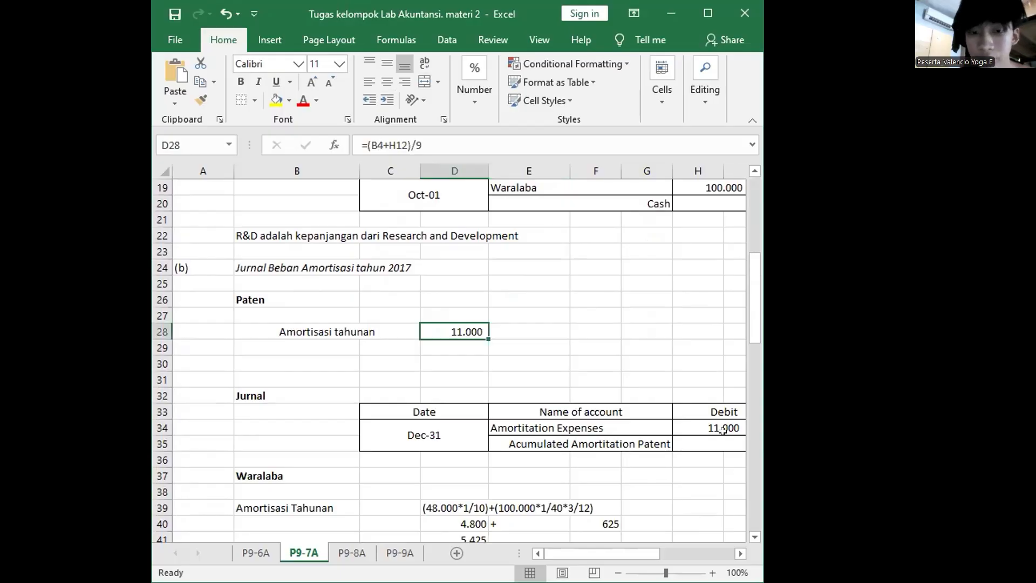
pyautogui.scroll(-3, 722, 430)
pyautogui.hscroll(1, 722, 430)
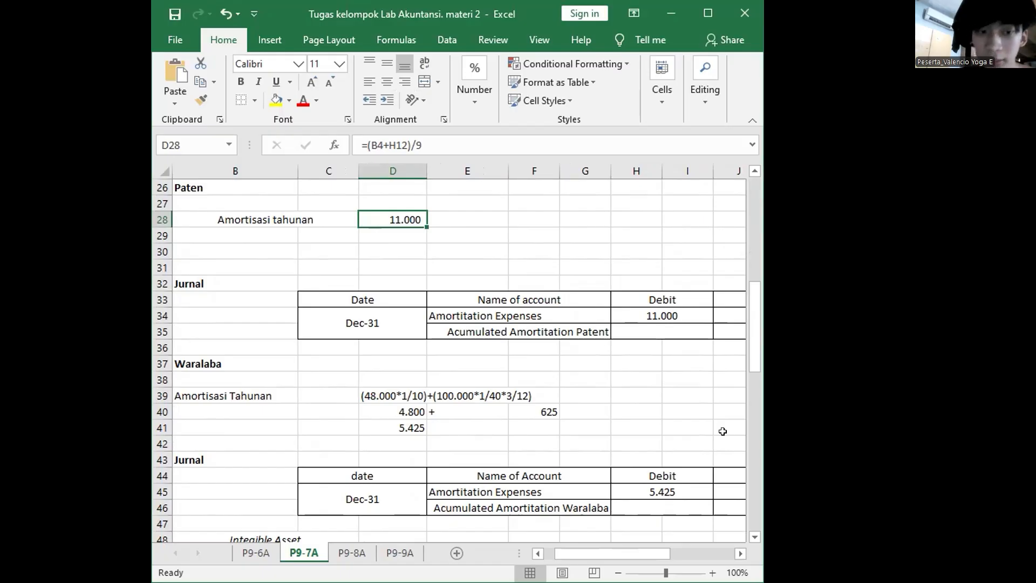
pyautogui.moveTo(504, 312); pyautogui.dragTo(530, 324)
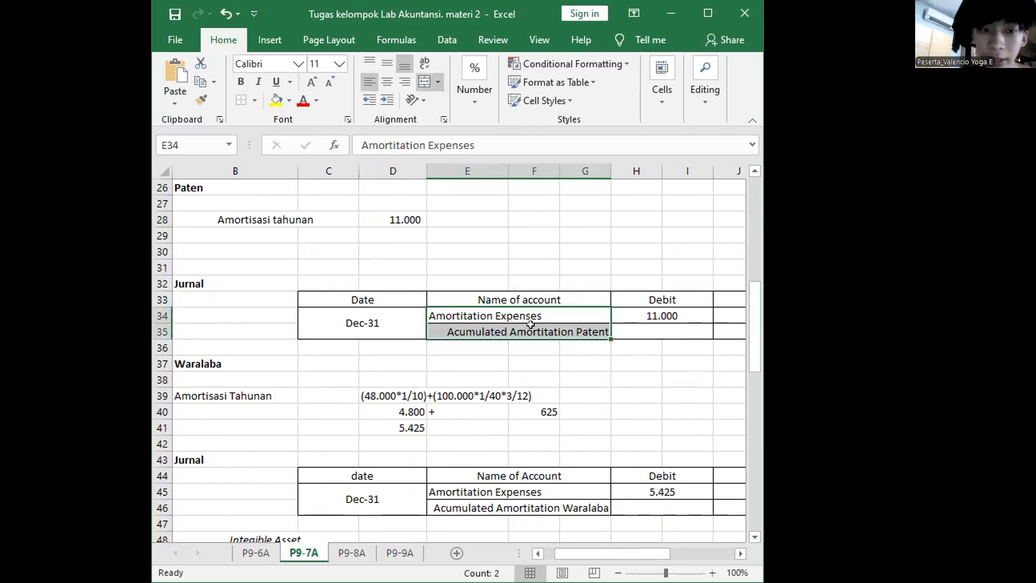
pyautogui.click(531, 324)
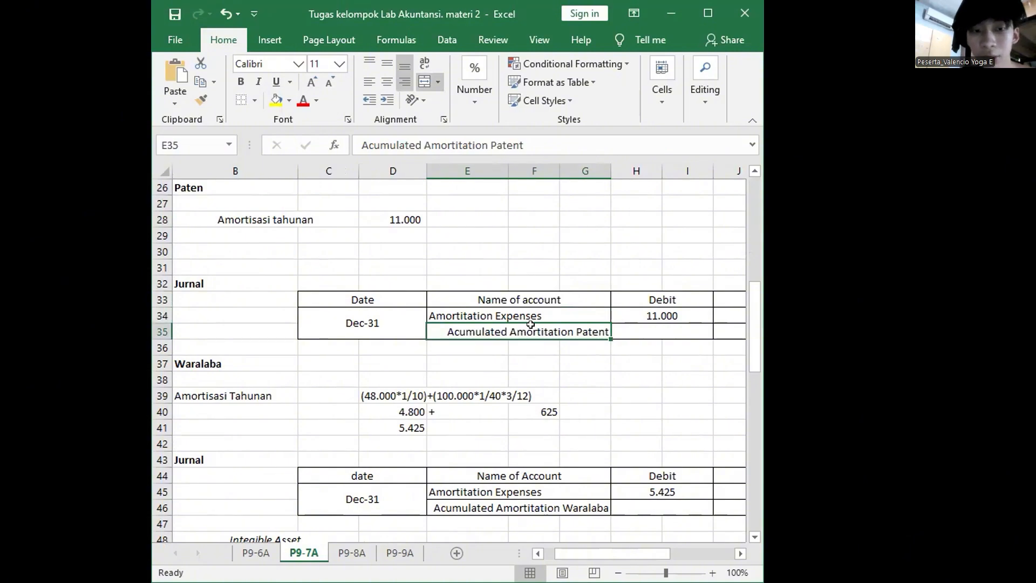
# - Examine the Waralaba annual amortisation working and journal, and check them against the Waralaba figures in the Des 2016 balances
pyautogui.scroll(-1, 530, 324)
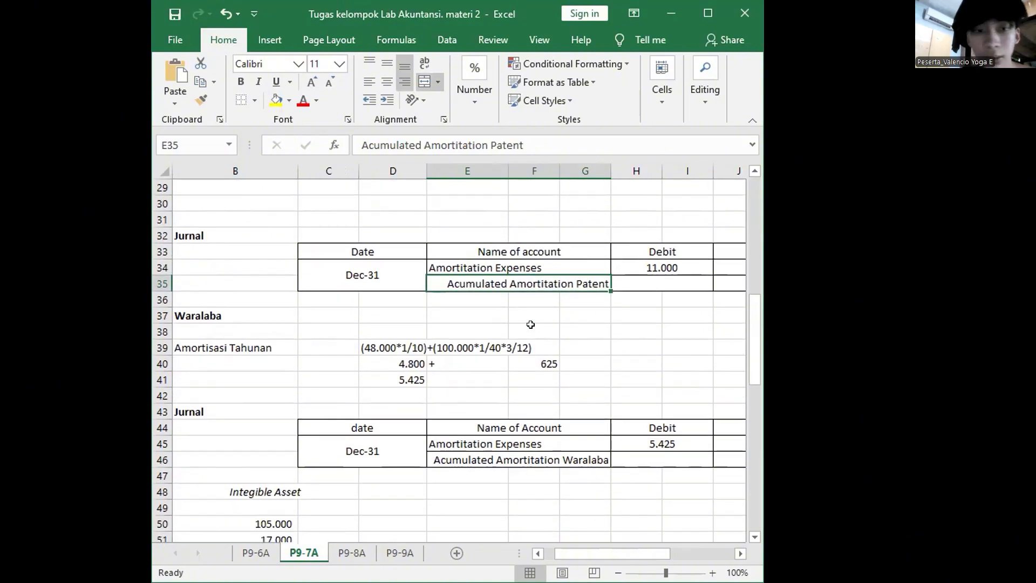
pyautogui.hscroll(-1, 531, 325)
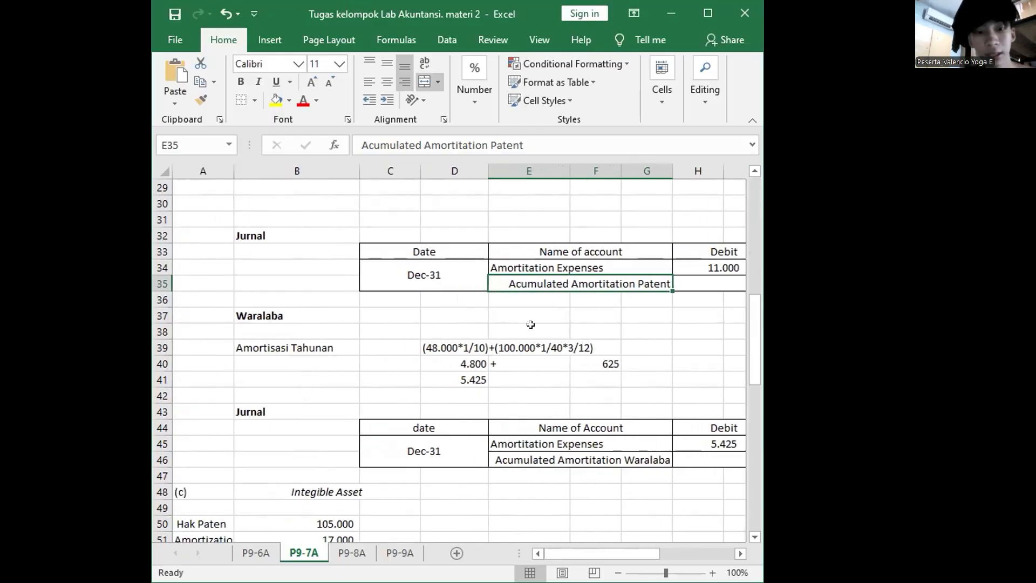
pyautogui.scroll(-2, 531, 325)
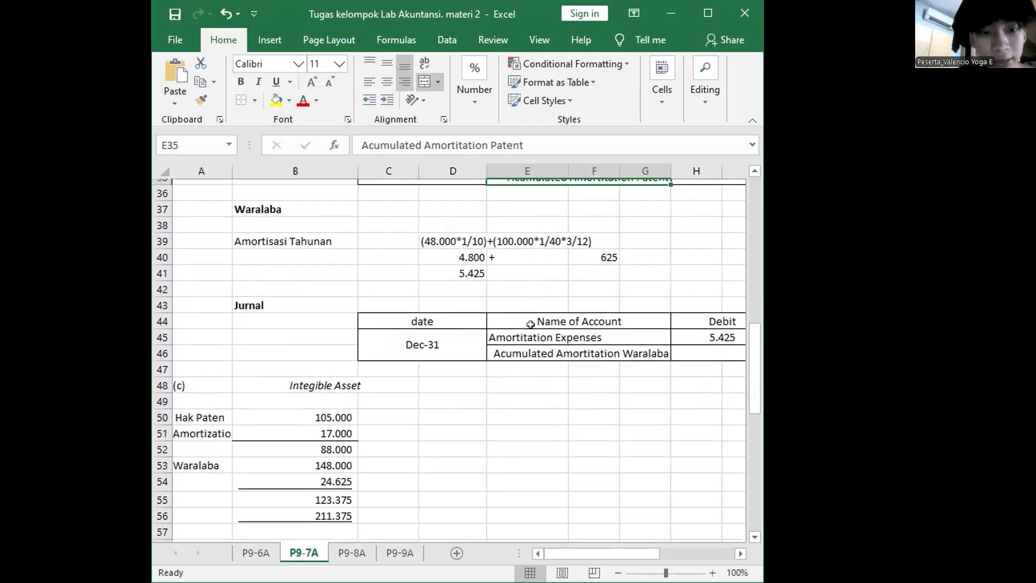
pyautogui.scroll(1, 530, 324)
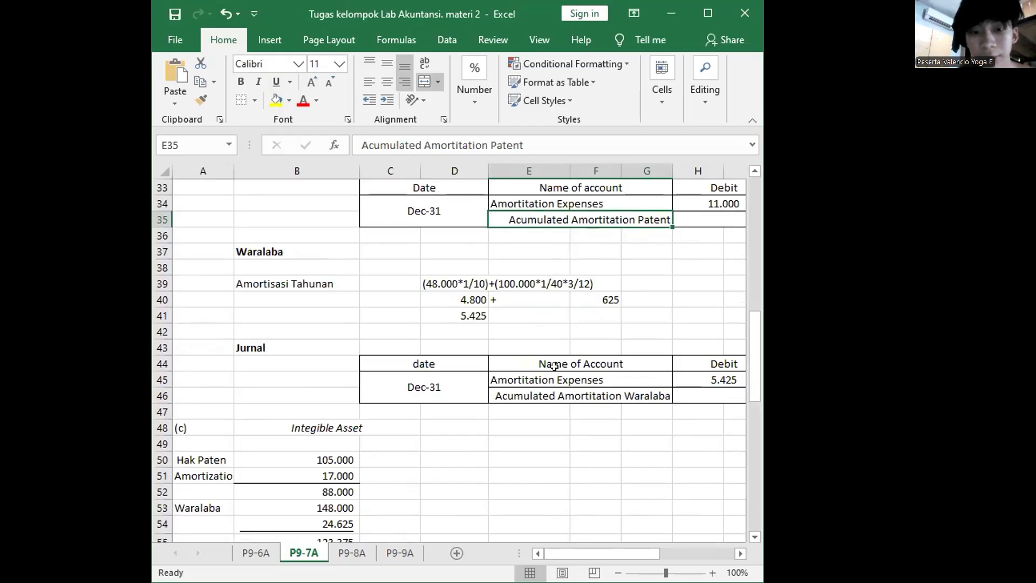
pyautogui.scroll(11, 716, 367)
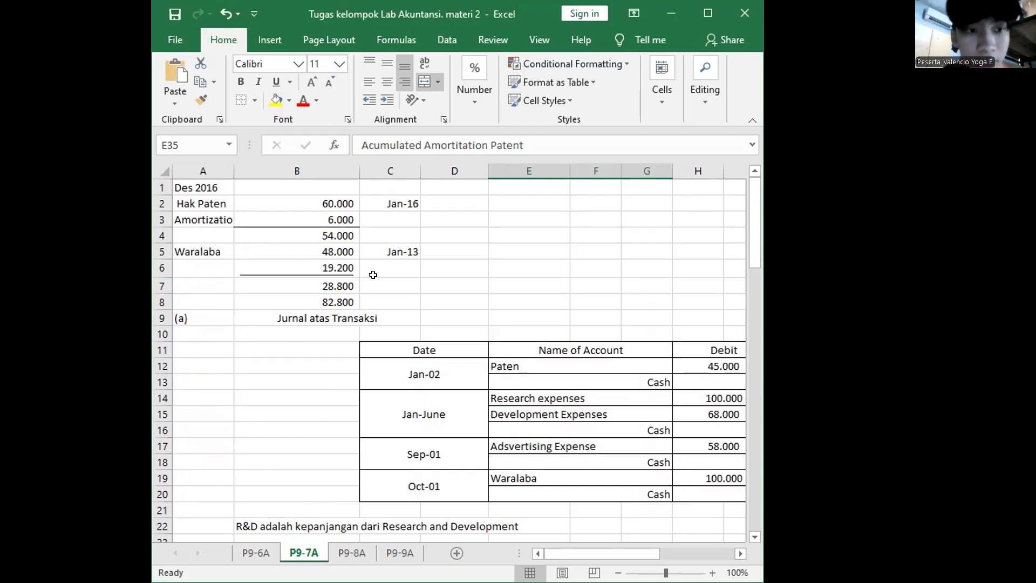
pyautogui.click(327, 263)
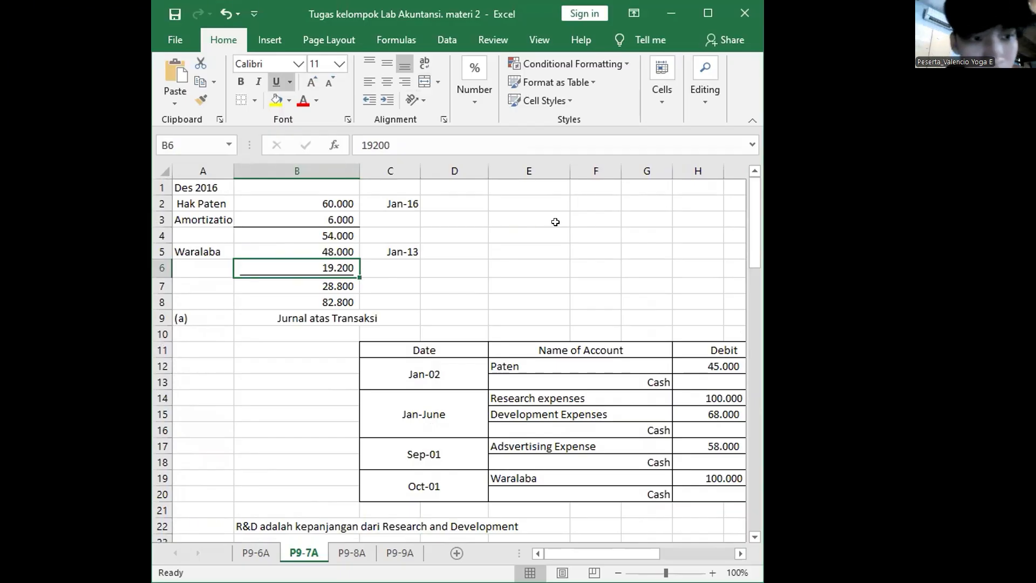
pyautogui.click(412, 275)
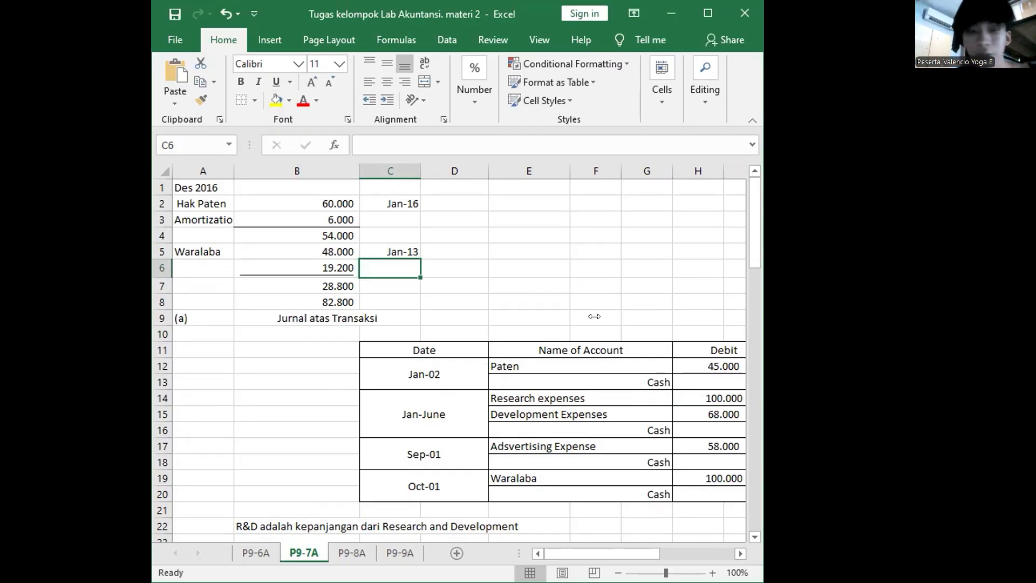
# - Examine the Waralaba annual amortisation working in row 39 and its two component amounts in D40 and F40
pyautogui.scroll(-4, 593, 317)
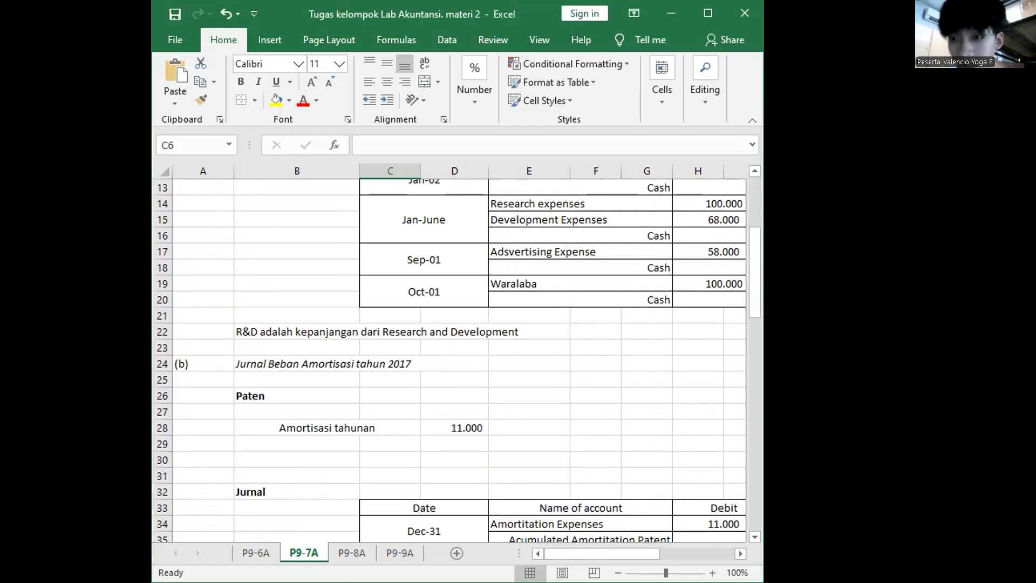
pyautogui.hscroll(2, 657, 374)
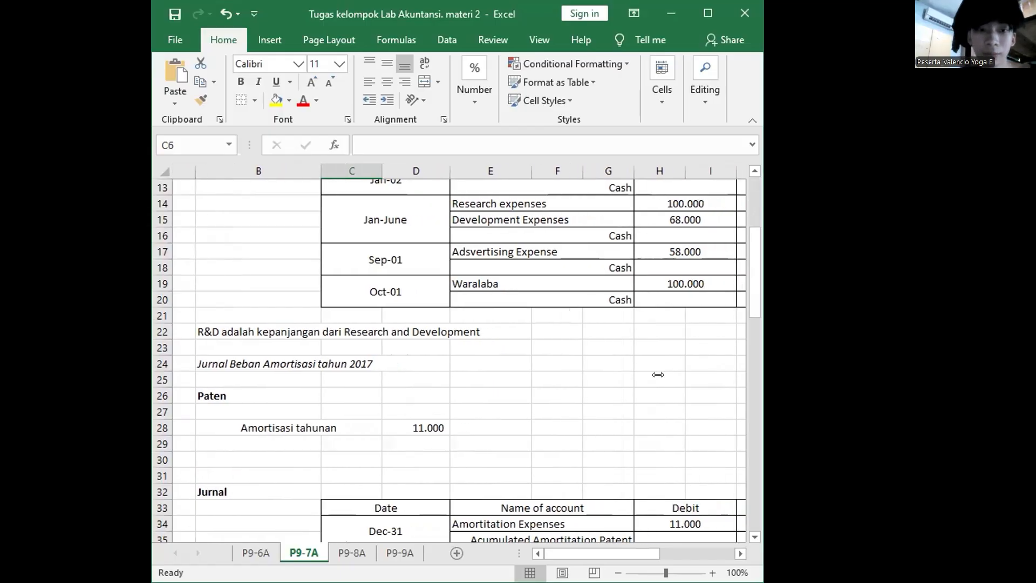
pyautogui.scroll(-7, 658, 374)
pyautogui.scroll(-1, 658, 375)
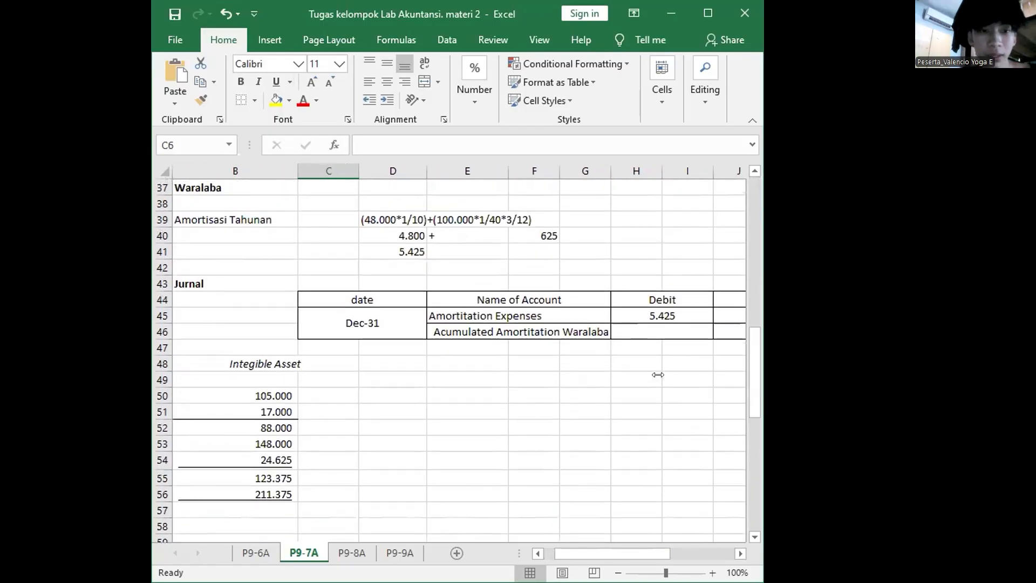
pyautogui.click(370, 221)
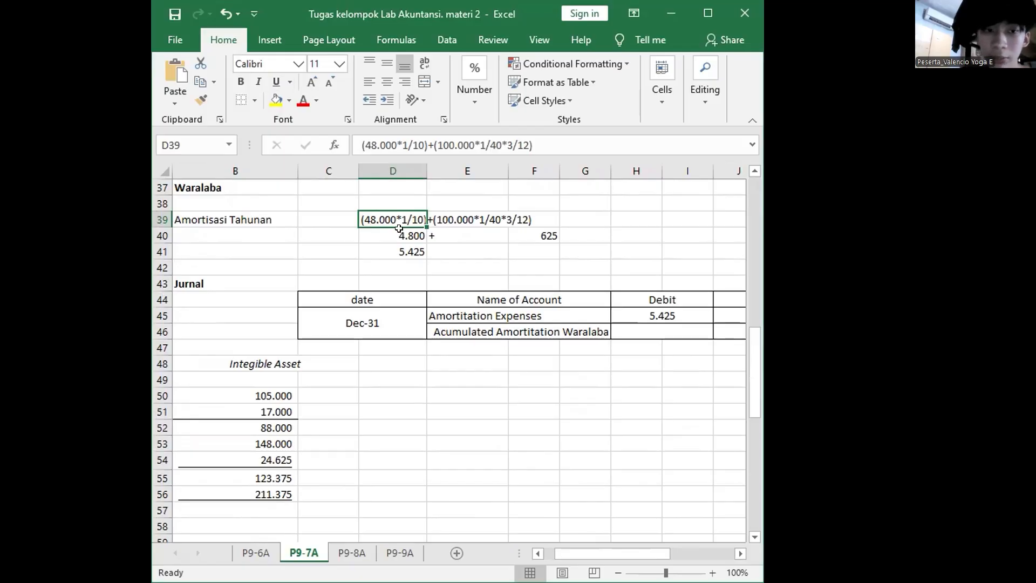
pyautogui.click(399, 228)
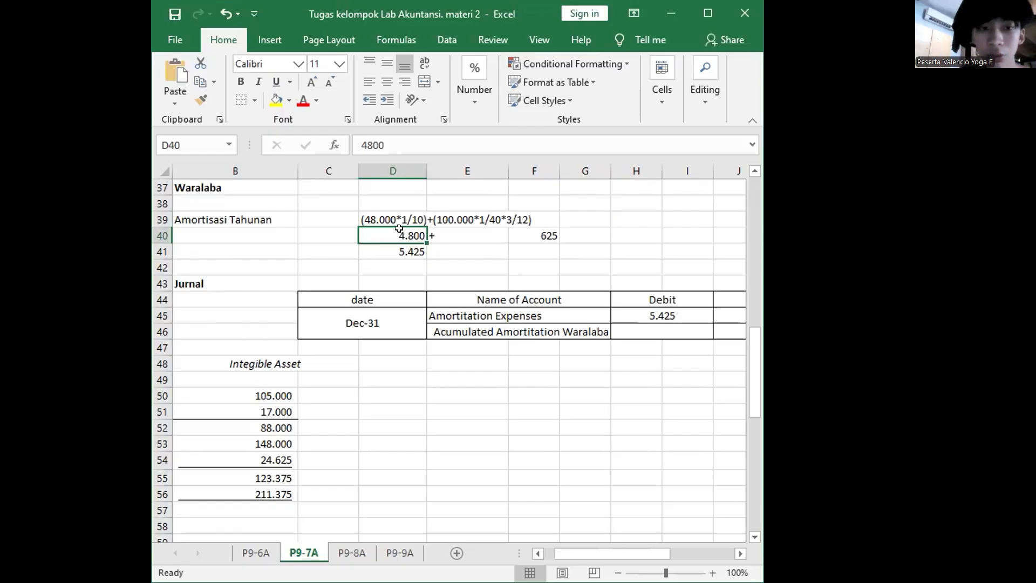
pyautogui.moveTo(398, 228); pyautogui.dragTo(518, 234)
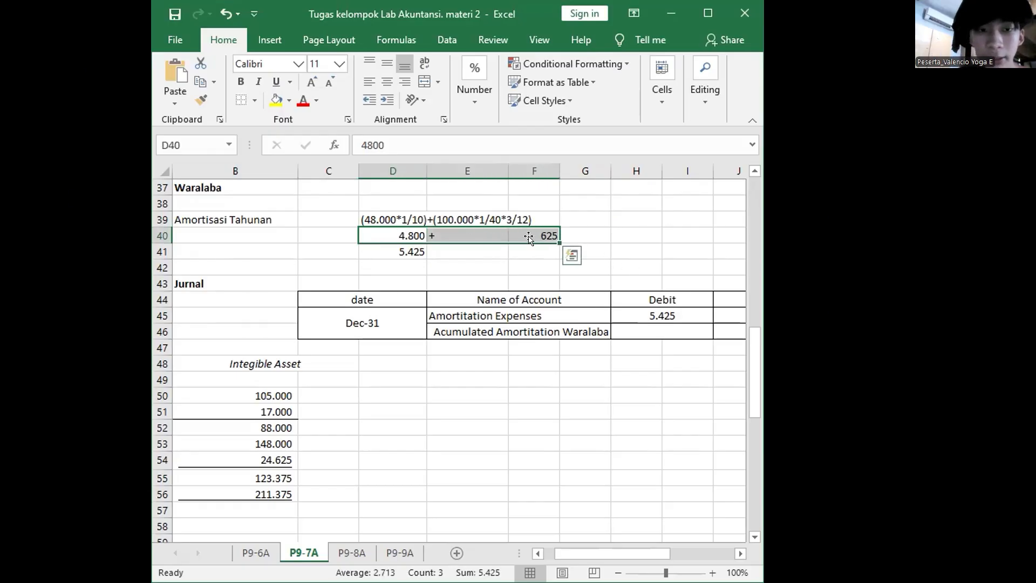
pyautogui.click(526, 227)
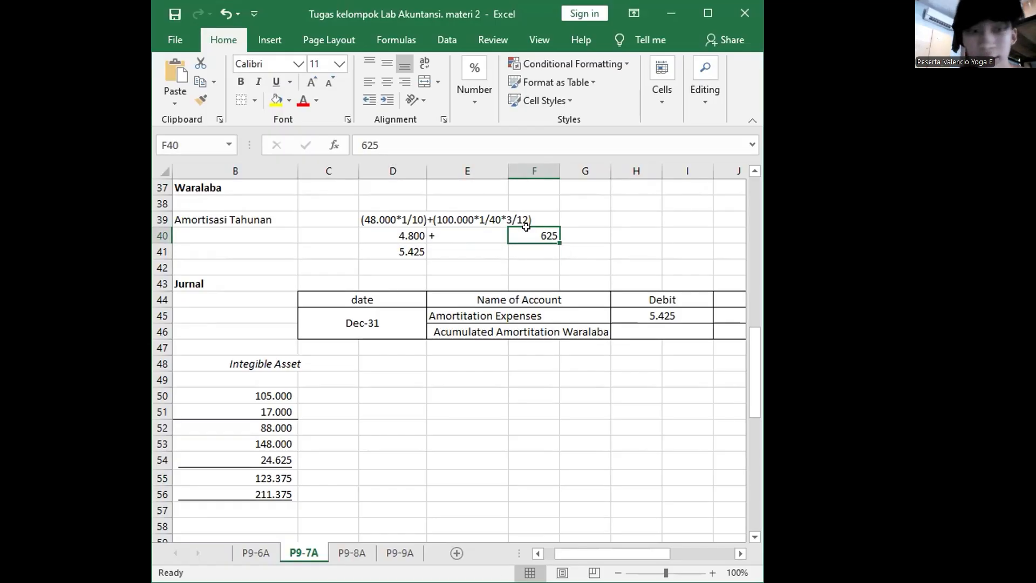
pyautogui.moveTo(526, 227); pyautogui.dragTo(391, 235)
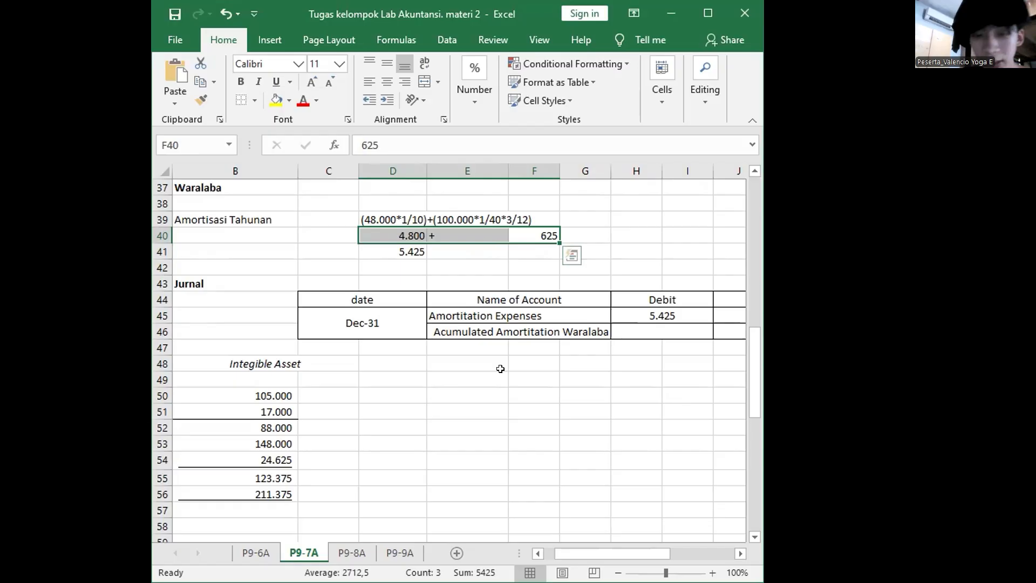
# - Trace the Hak Paten cost formula in B50 of the Integible Asset section to the opening balance and Jan-02 patent debit
pyautogui.hscroll(-1, 467, 365)
pyautogui.scroll(-3, 468, 366)
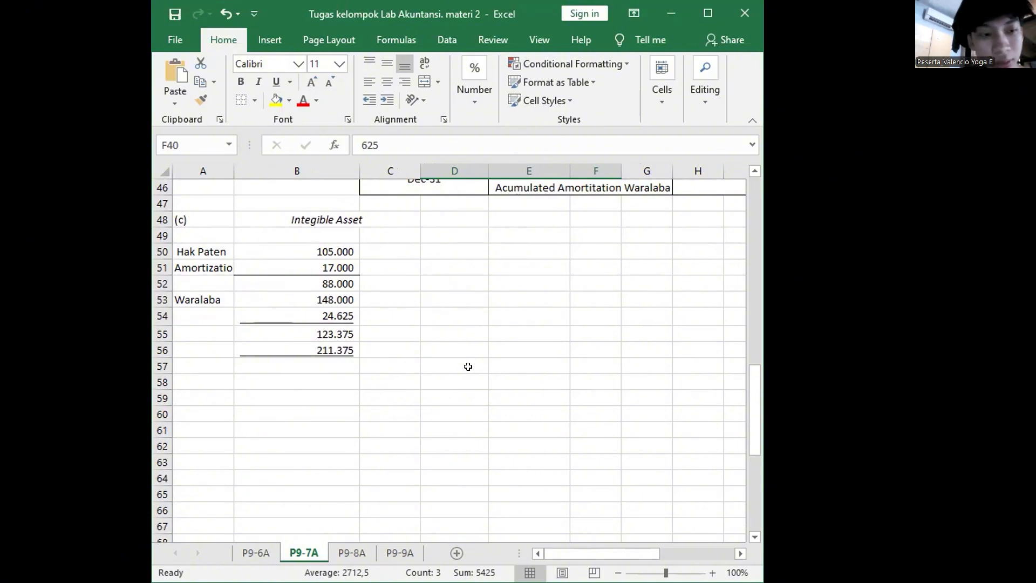
pyautogui.click(249, 249)
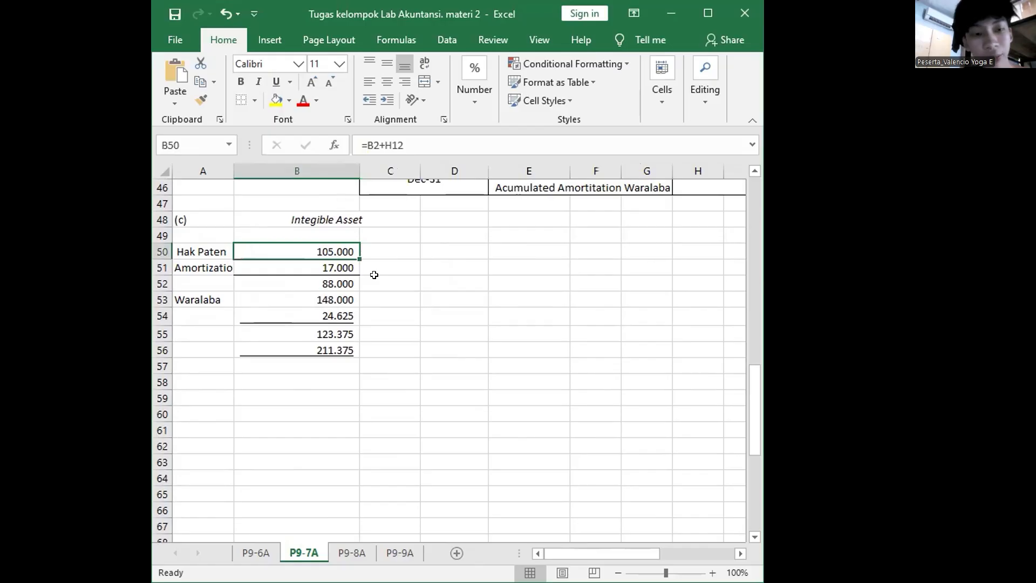
pyautogui.press('F2')
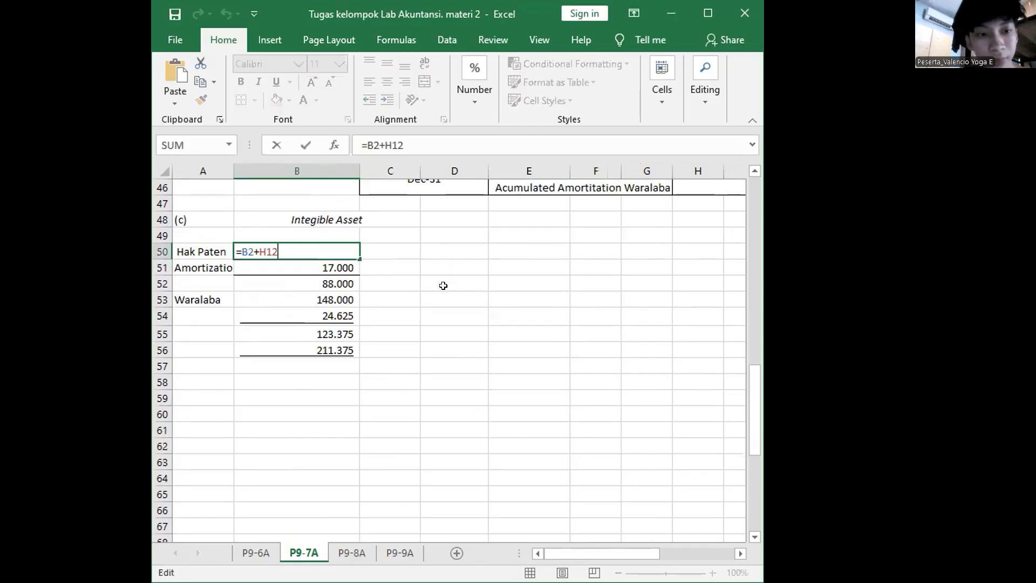
pyautogui.scroll(15, 443, 285)
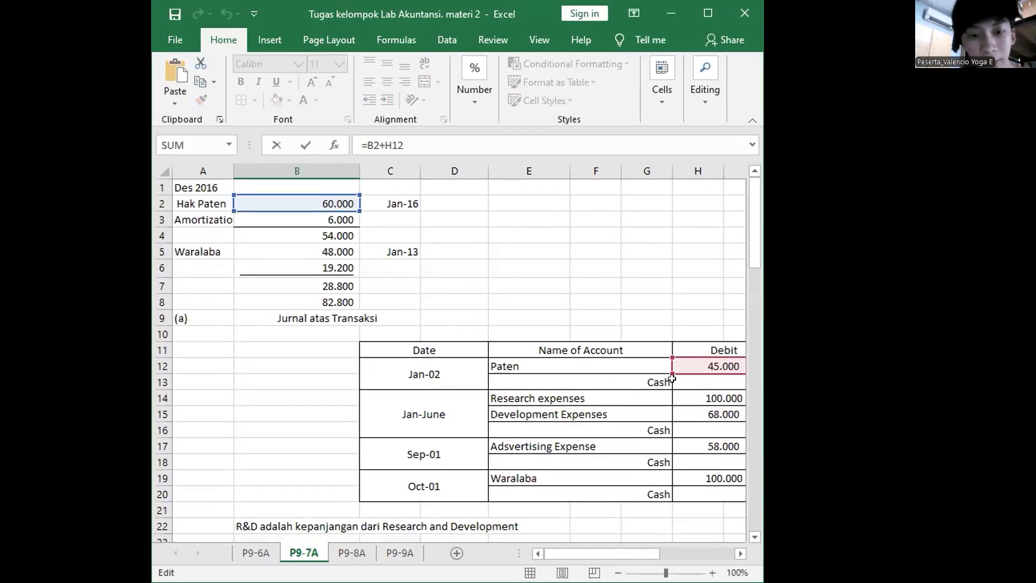
pyautogui.press('Return')
# - Check the patent amortisation formula in B51 against the Des 2016 amortisation and the Dec-31 patent journal debit
pyautogui.scroll(-4, 705, 368)
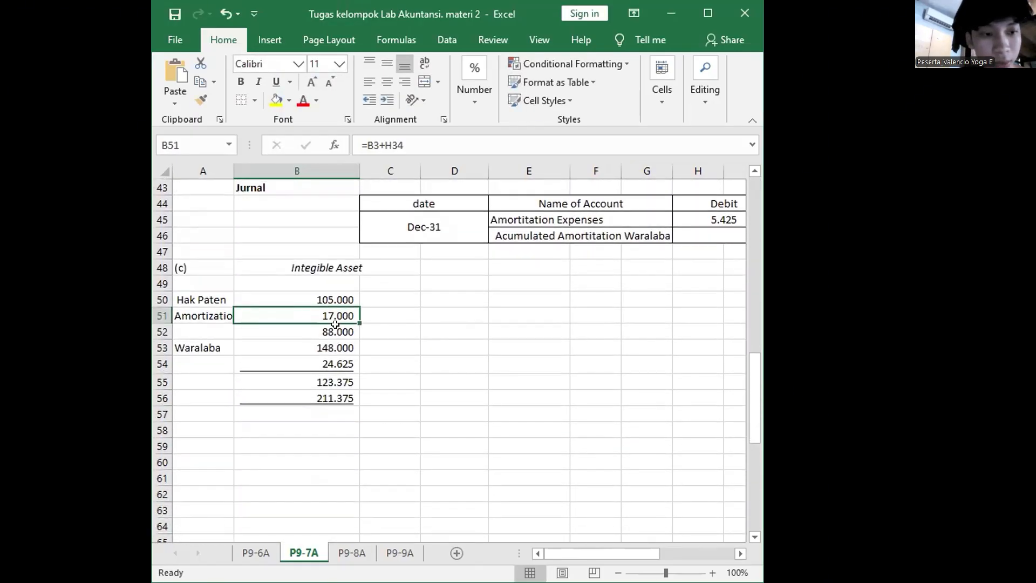
pyautogui.scroll(12, 543, 316)
pyautogui.scroll(2, 543, 317)
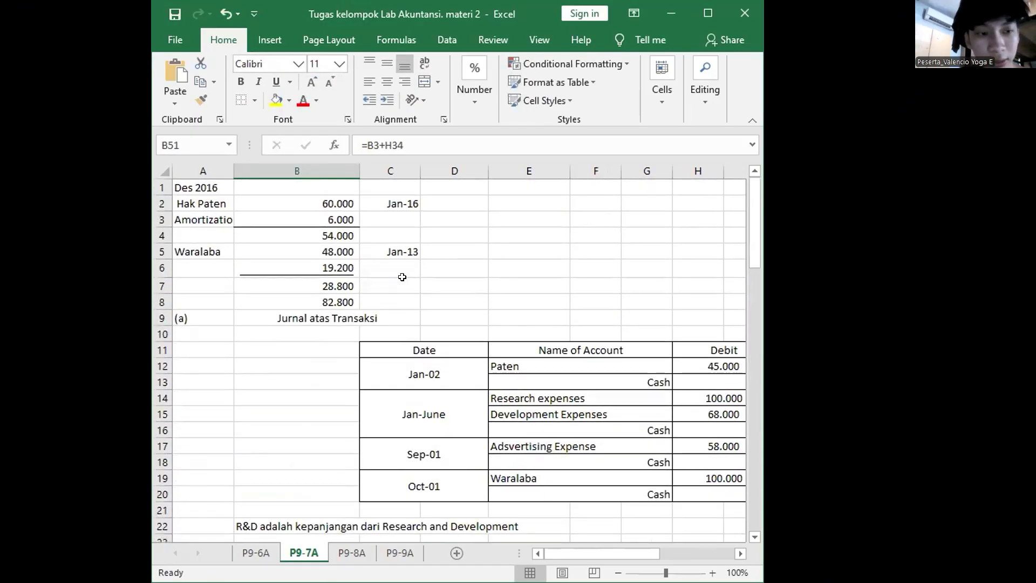
pyautogui.scroll(-8, 558, 430)
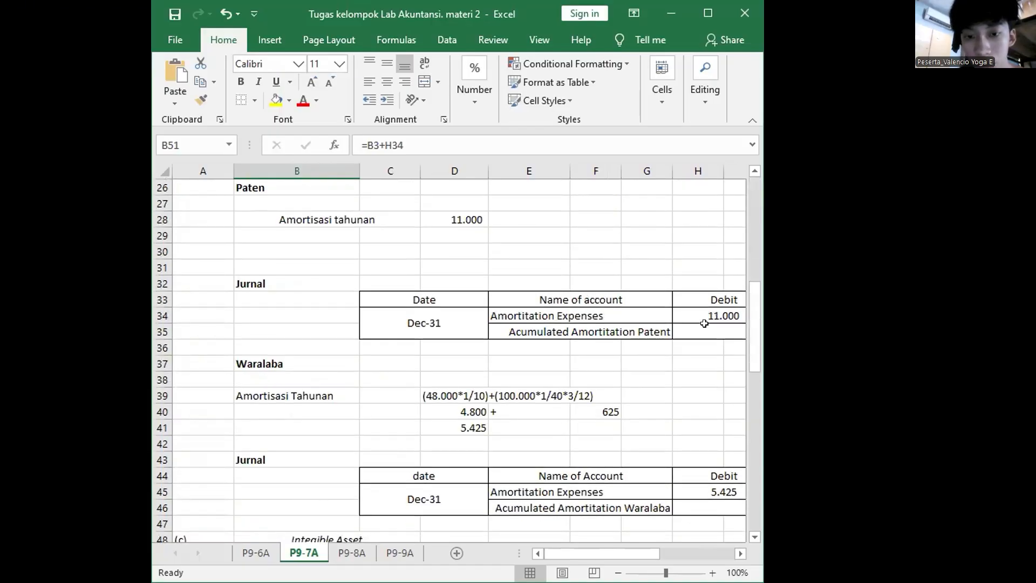
pyautogui.scroll(-6, 687, 311)
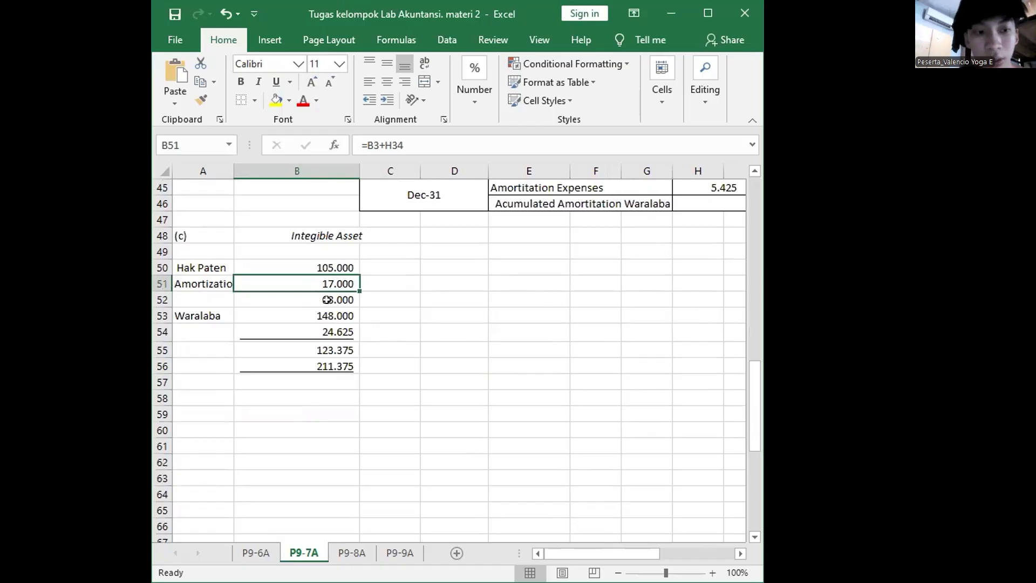
pyautogui.click(328, 301)
pyautogui.click(197, 297)
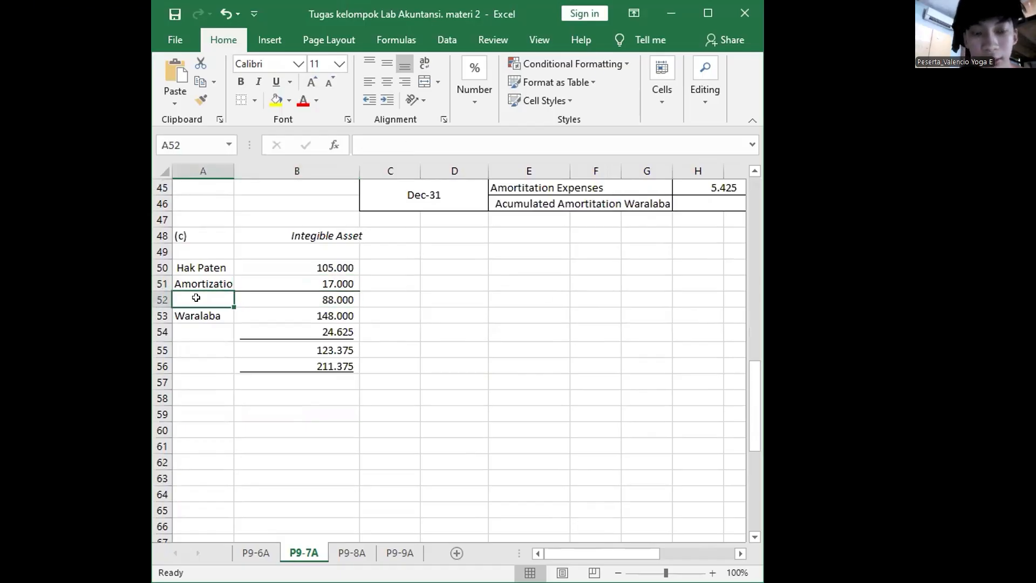
pyautogui.write('=')
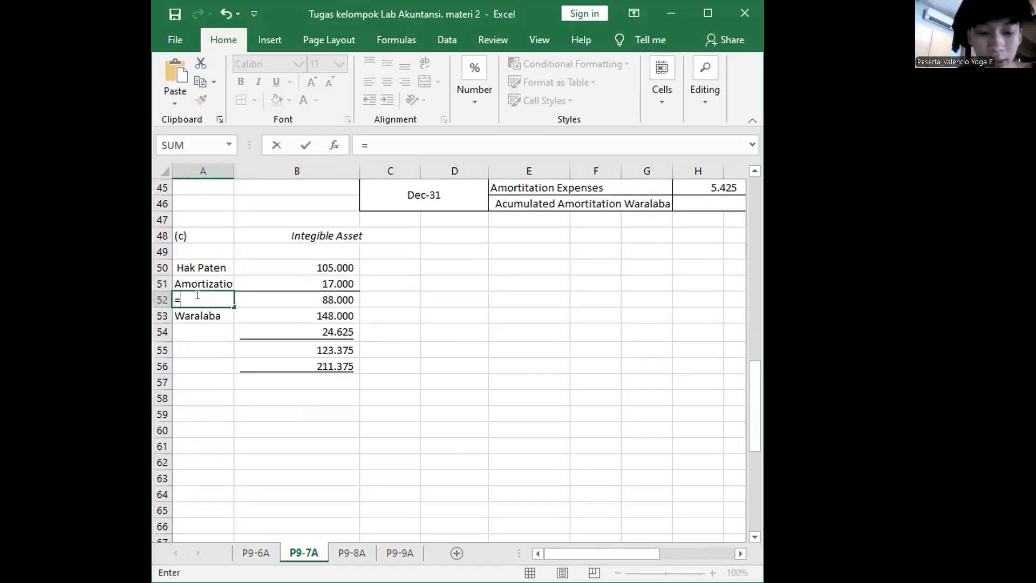
pyautogui.press('BackSpace')
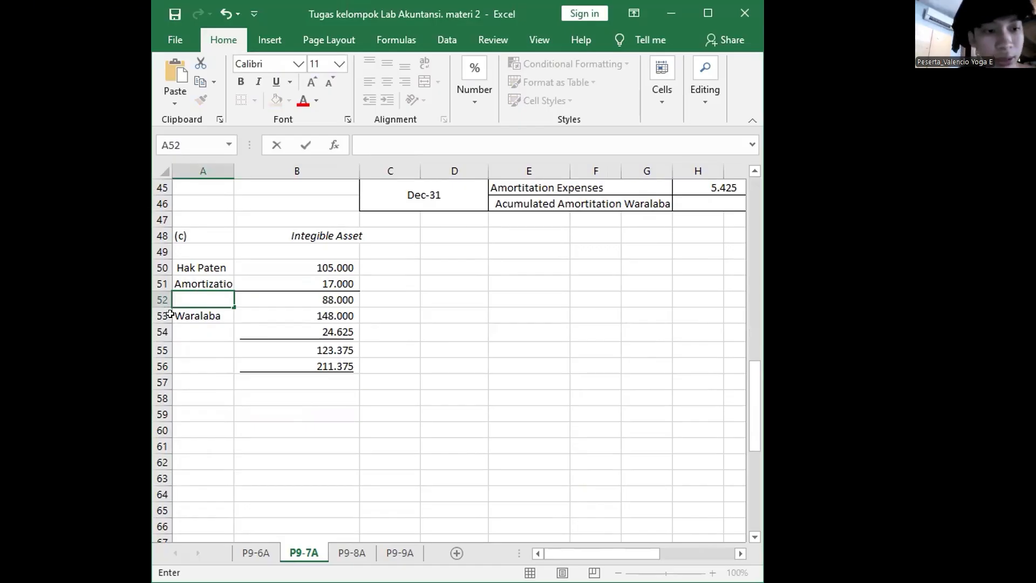
pyautogui.click(198, 312)
# - Trace the Waralaba cost formula in B53 to its Des 2016 balance and the Oct-01 Waralaba debit
pyautogui.click(299, 306)
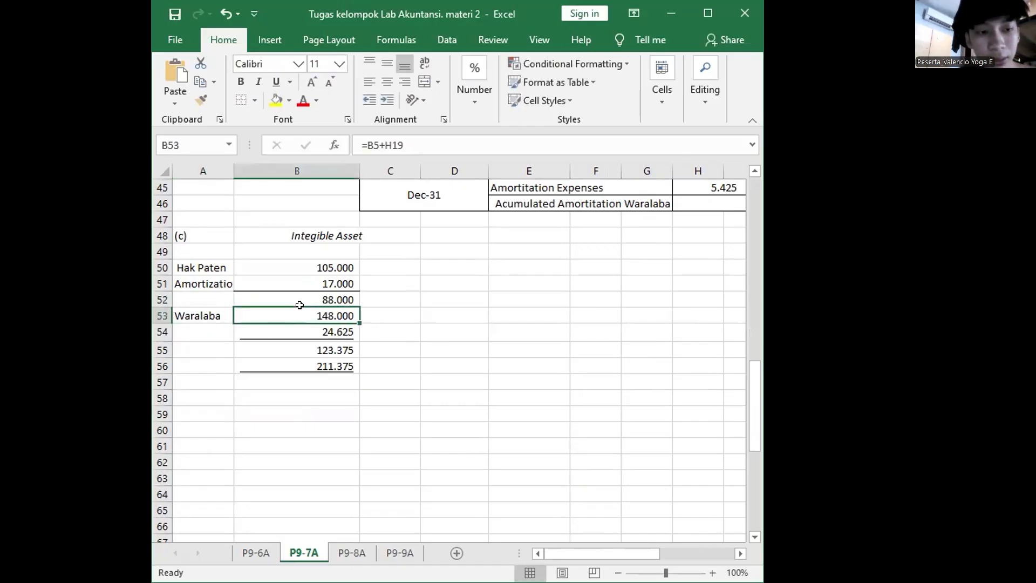
pyautogui.doubleClick(299, 305)
pyautogui.scroll(15, 500, 329)
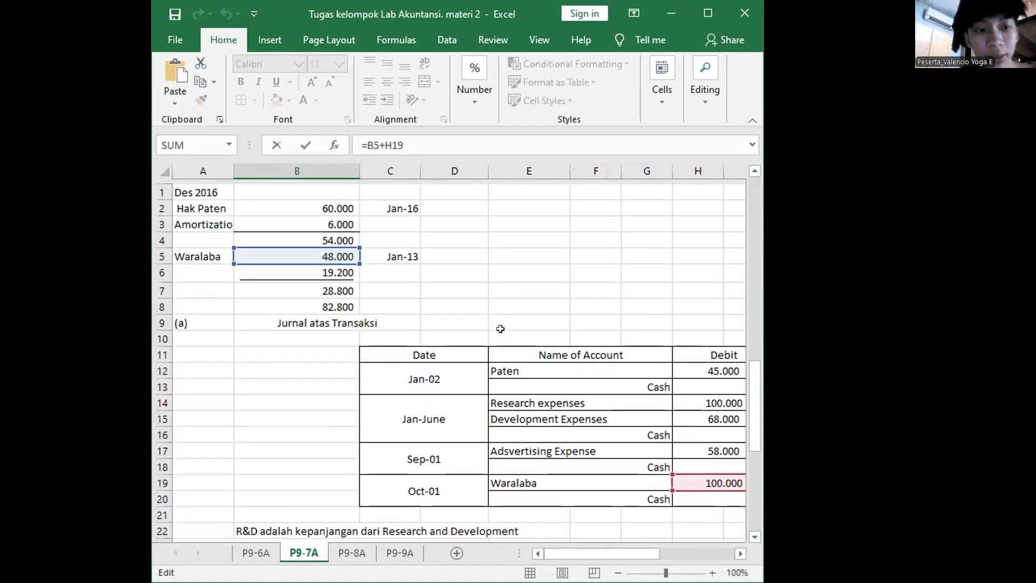
pyautogui.scroll(-2, 500, 328)
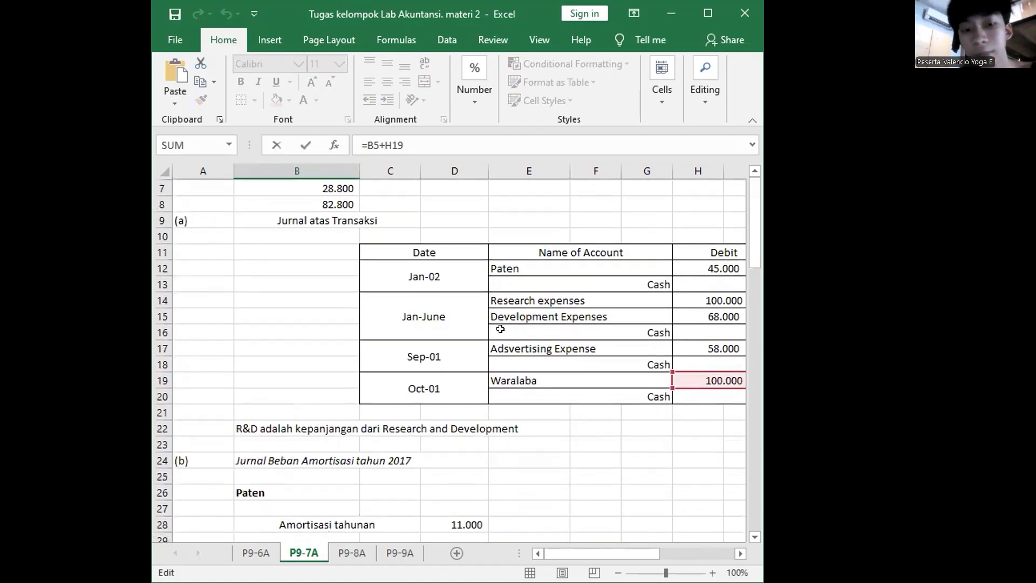
pyautogui.press('Return')
# - Trace the Waralaba accumulated amortisation formula in B54 to its source cells, and inspect the net value formula in B55
pyautogui.scroll(-6, 500, 329)
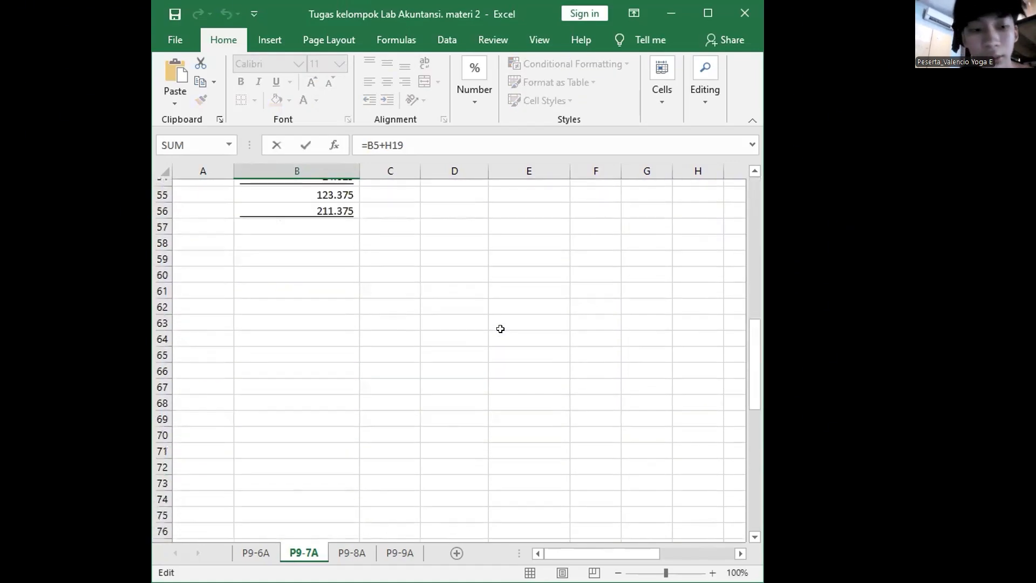
pyautogui.scroll(1, 500, 329)
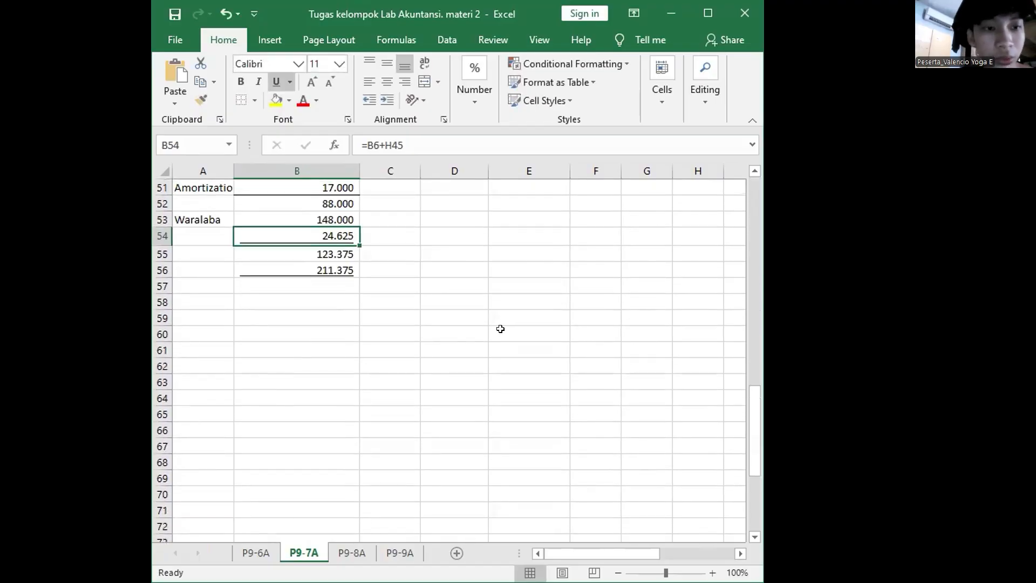
pyautogui.doubleClick(324, 228)
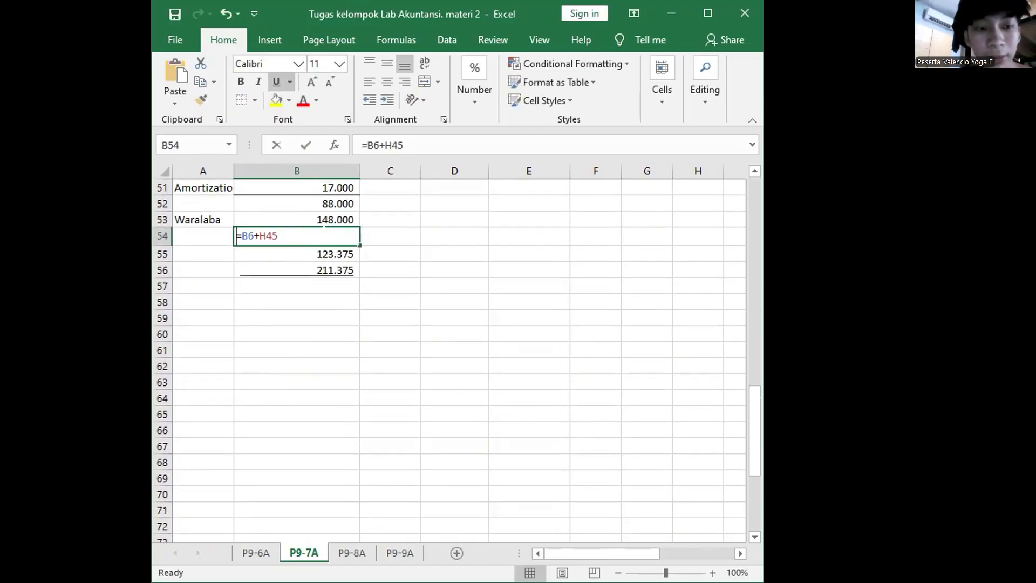
pyautogui.scroll(17, 424, 236)
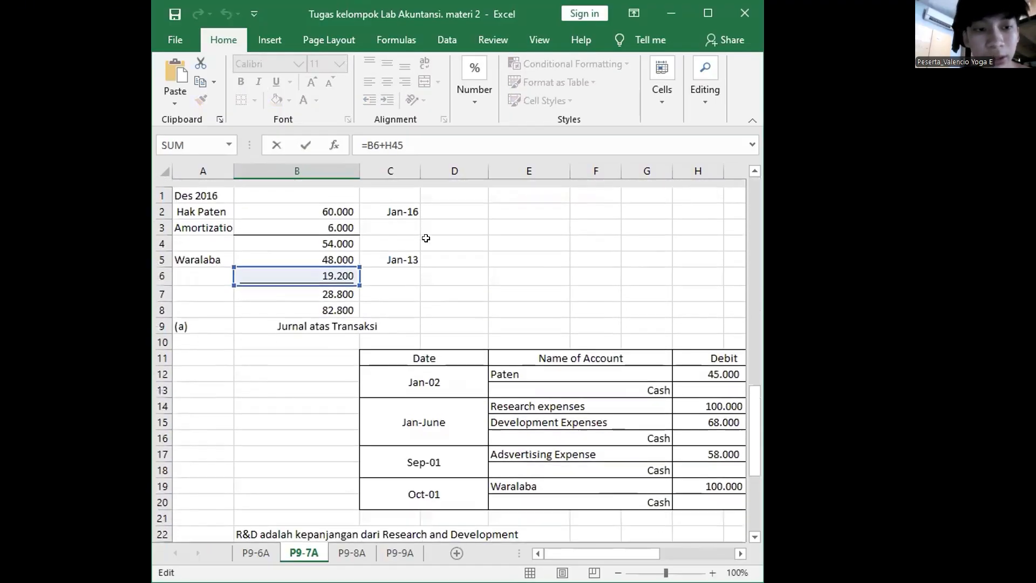
pyautogui.scroll(-1, 416, 441)
pyautogui.scroll(-13, 416, 442)
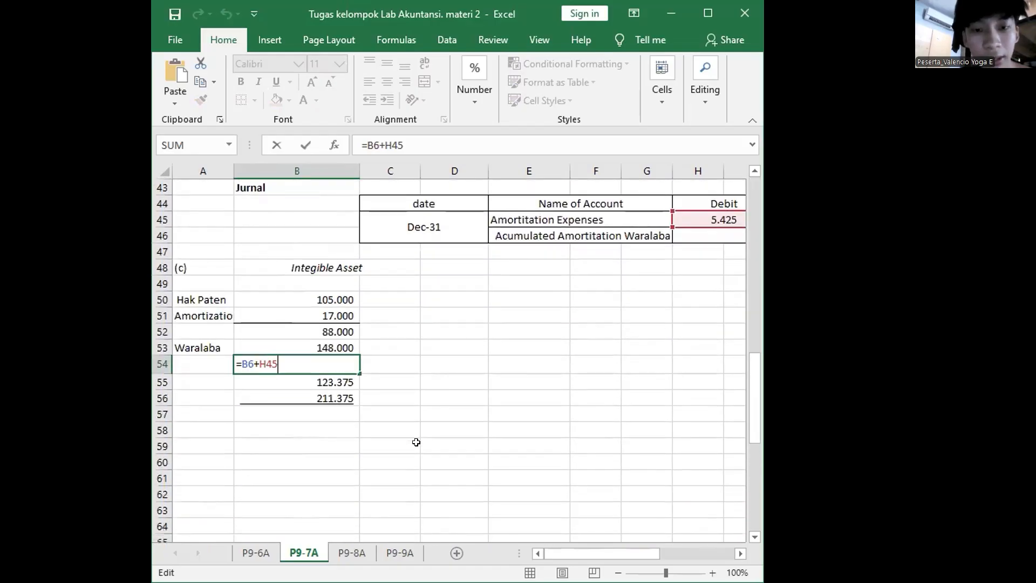
pyautogui.scroll(1, 416, 442)
pyautogui.hscroll(1, 416, 442)
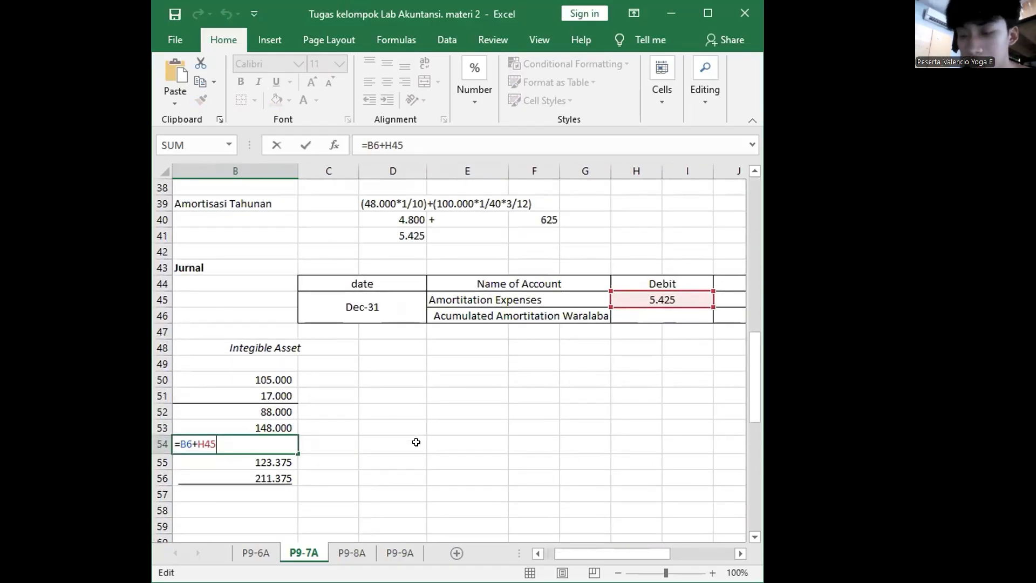
pyautogui.press('Return')
pyautogui.hscroll(-1, 416, 442)
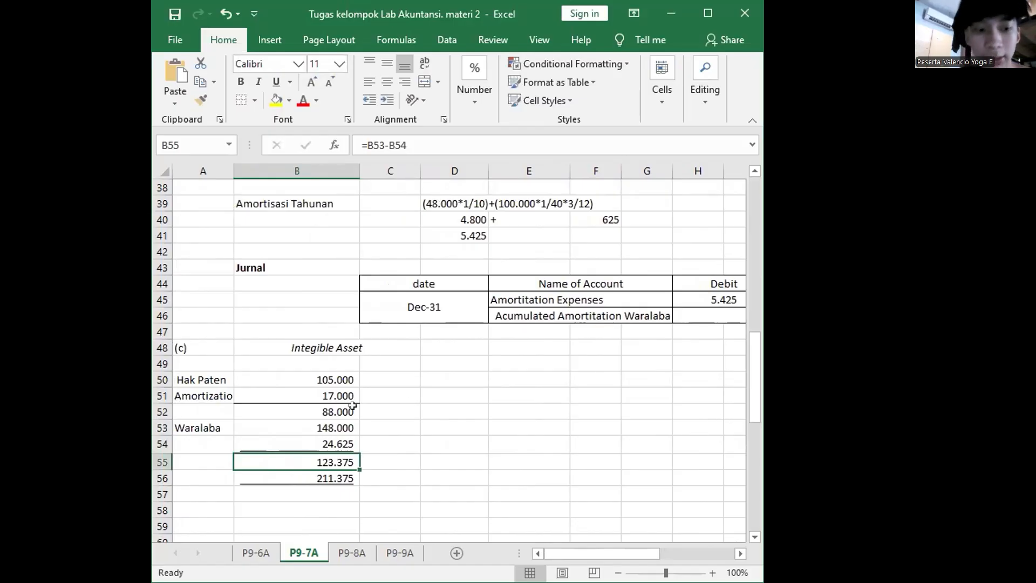
pyautogui.doubleClick(321, 462)
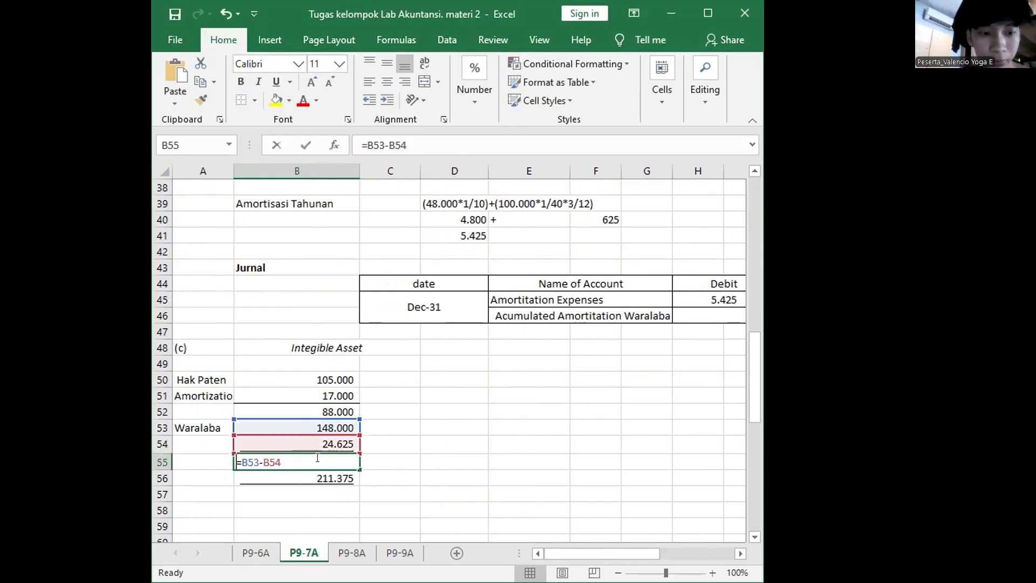
pyautogui.press('Return')
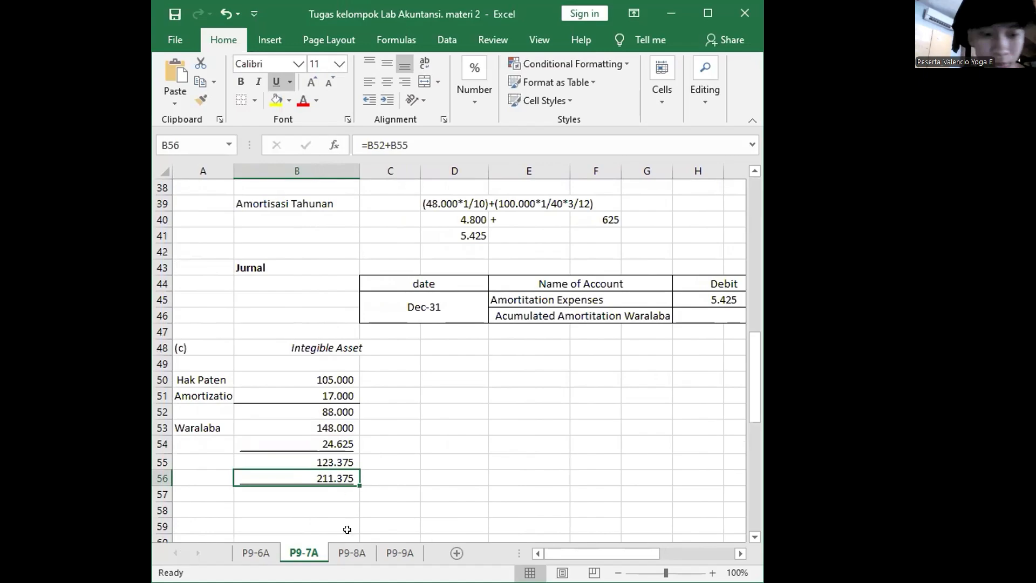
# - Open the P9-8A sheet and review the research and development error lines with their R&D Expenses and Integible Asset correction journal
pyautogui.click(348, 553)
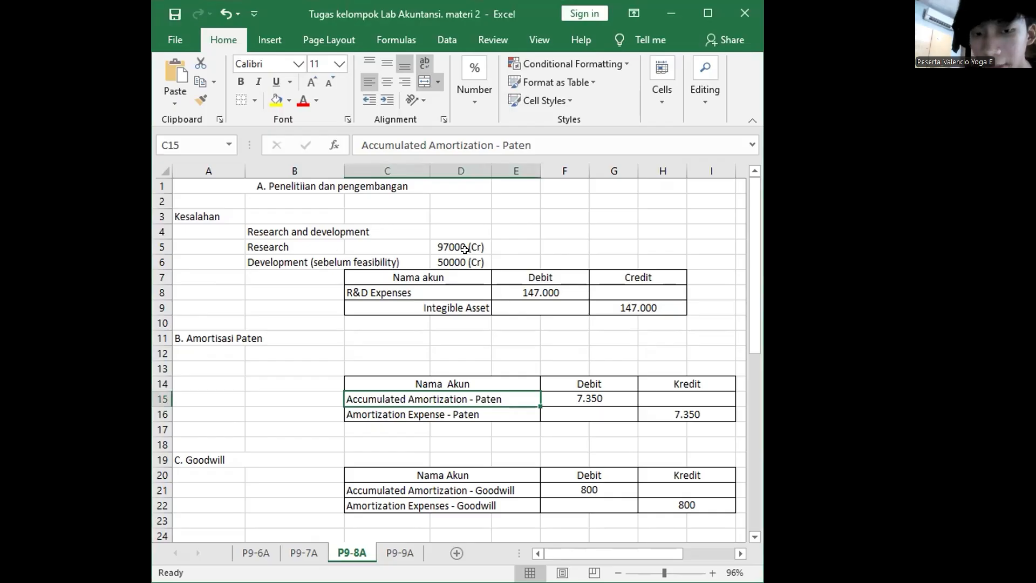
pyautogui.click(399, 293)
pyautogui.press('Down')
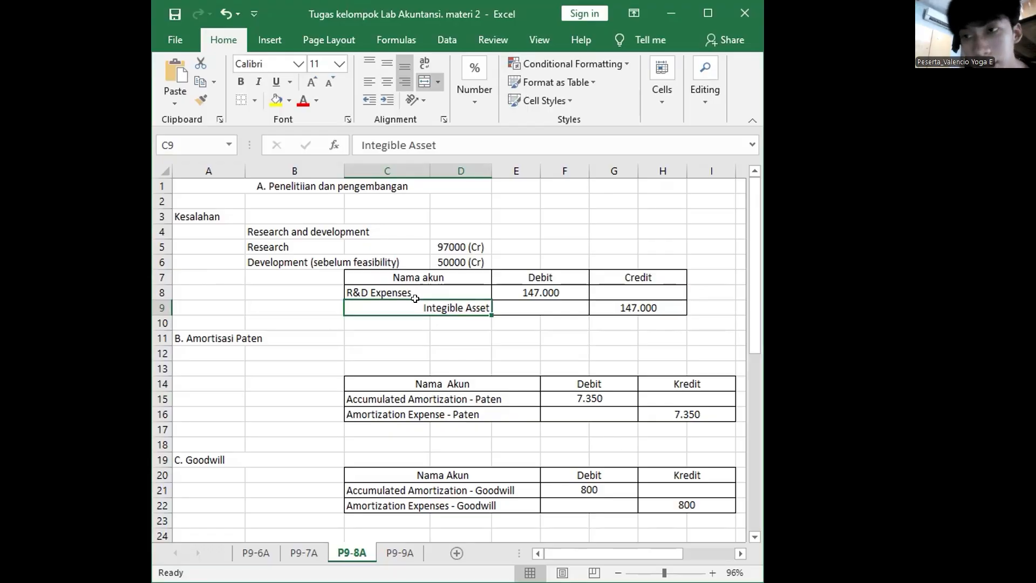
pyautogui.click(286, 247)
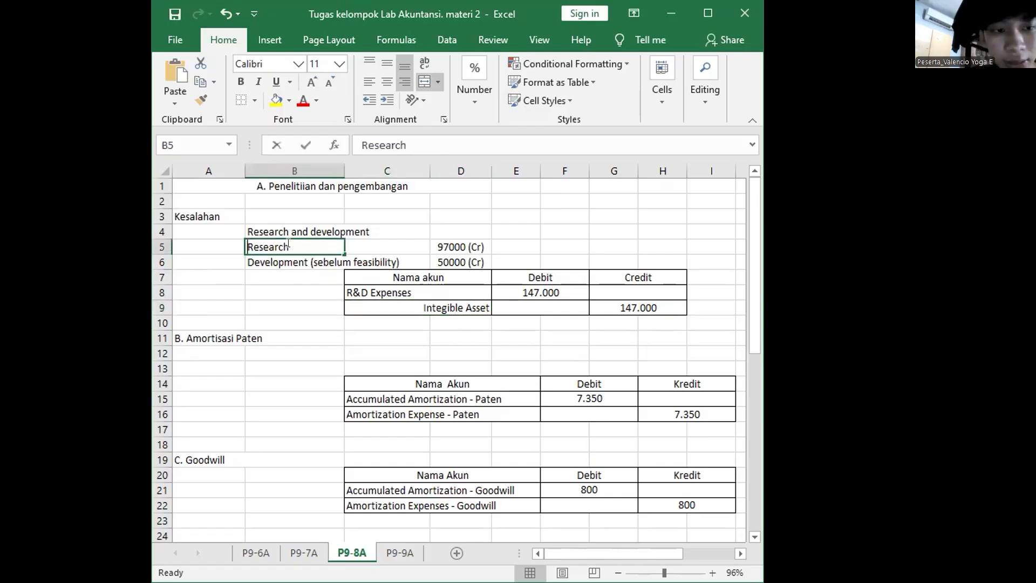
pyautogui.moveTo(313, 262); pyautogui.dragTo(310, 252)
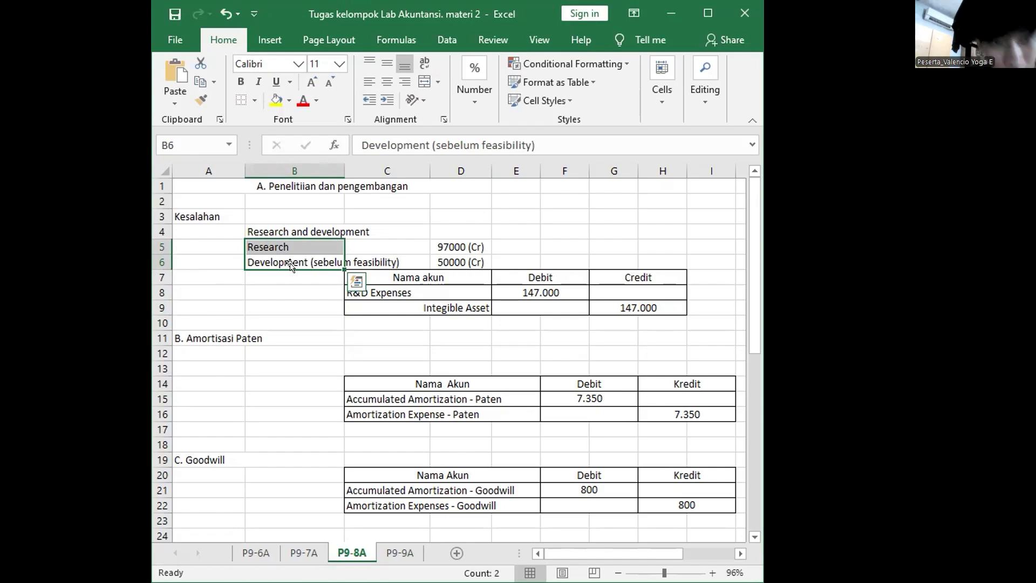
# - Inspect the Development (sebelum feasibility) line, the R&D Expenses account and the contents of its debit cell E8
pyautogui.click(295, 255)
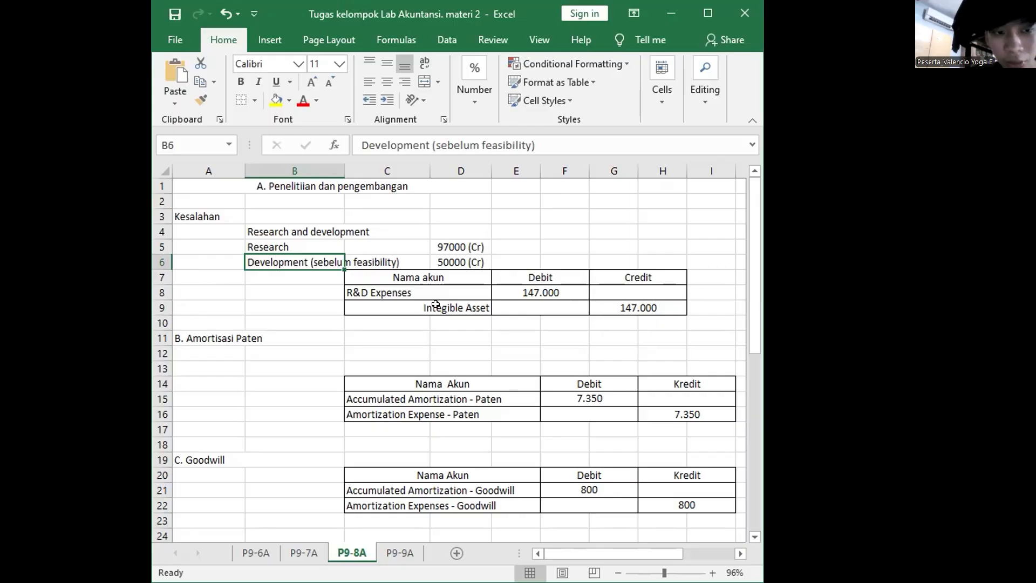
pyautogui.click(437, 291)
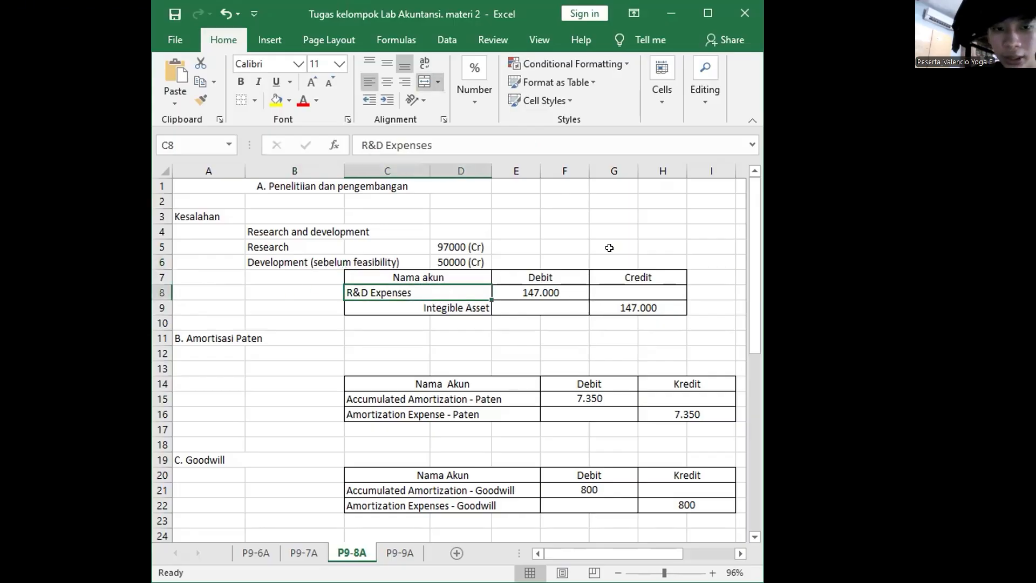
pyautogui.click(554, 216)
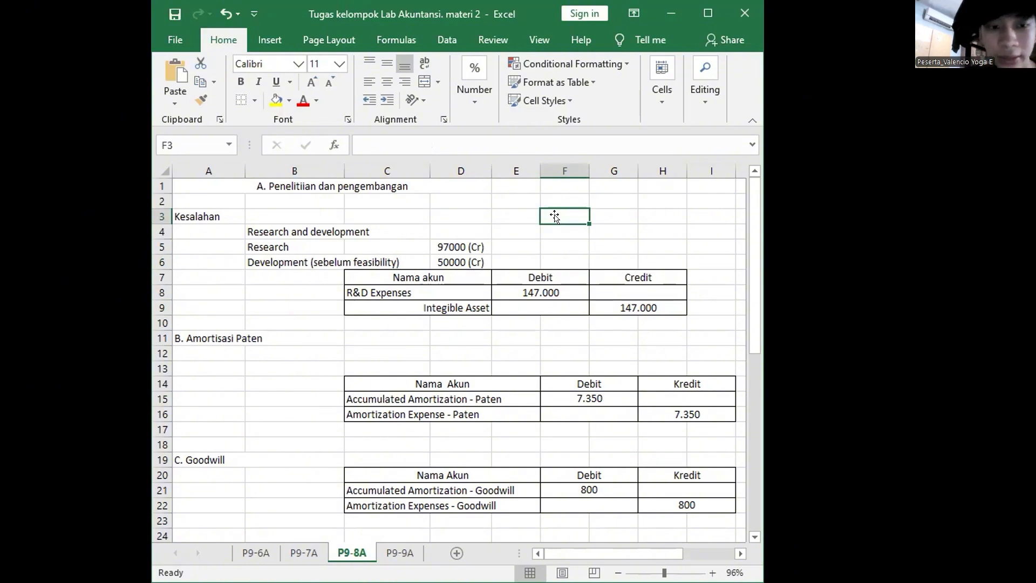
pyautogui.doubleClick(531, 291)
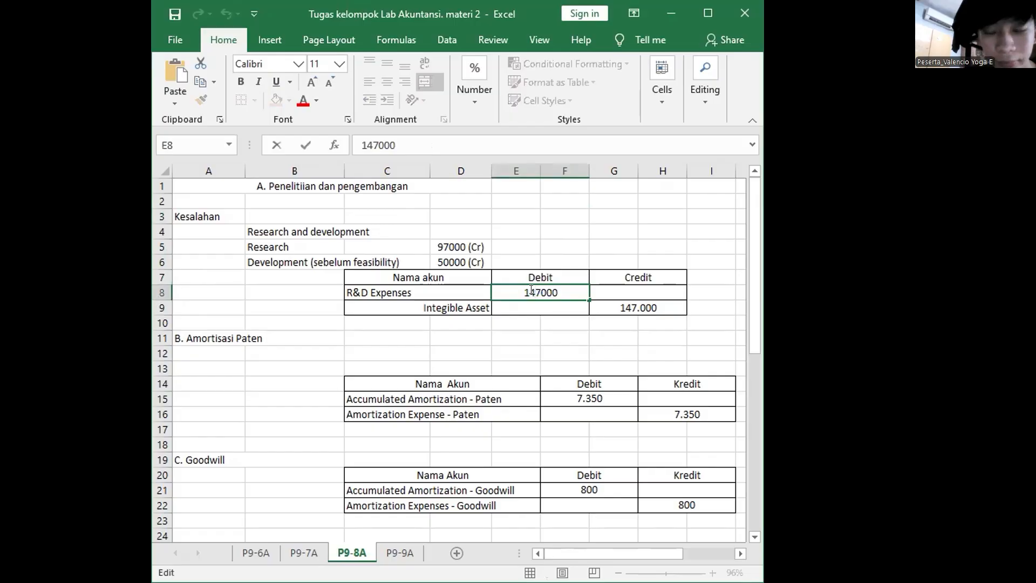
pyautogui.press('Return')
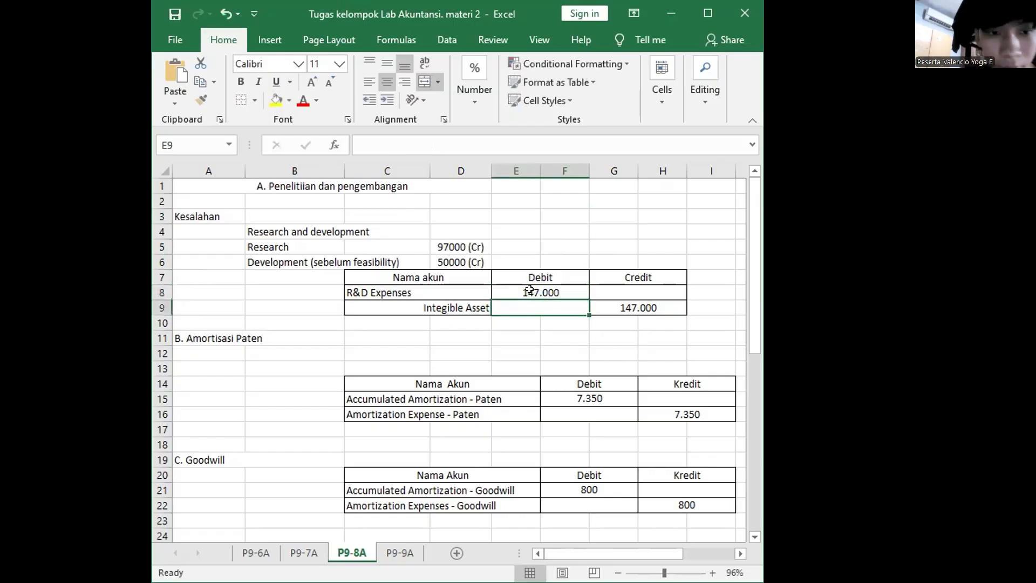
# - Try to calculate the R&D Expenses debit in E8 with the formula =SUM(D5:D6)
pyautogui.click(530, 291)
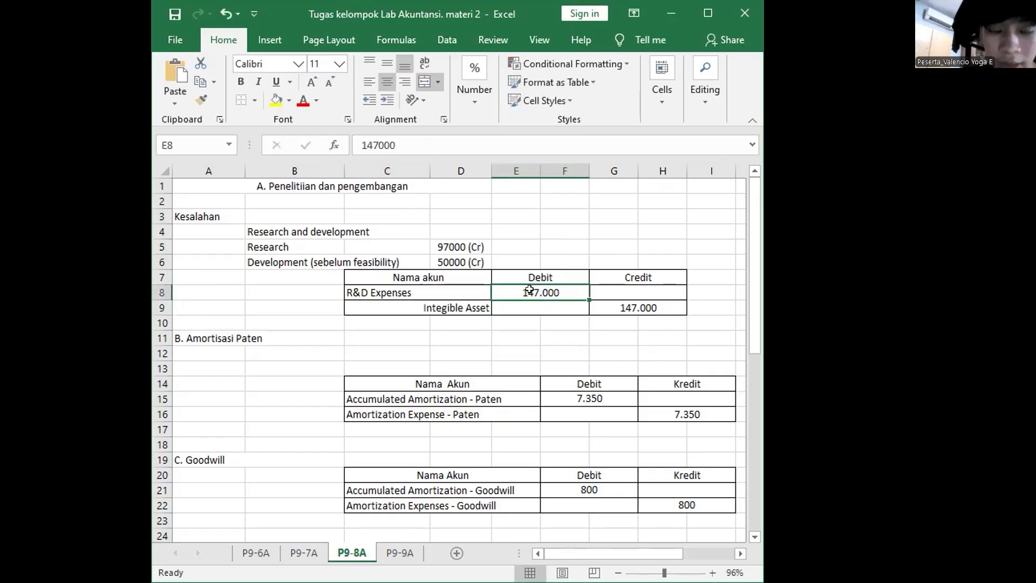
pyautogui.write('=')
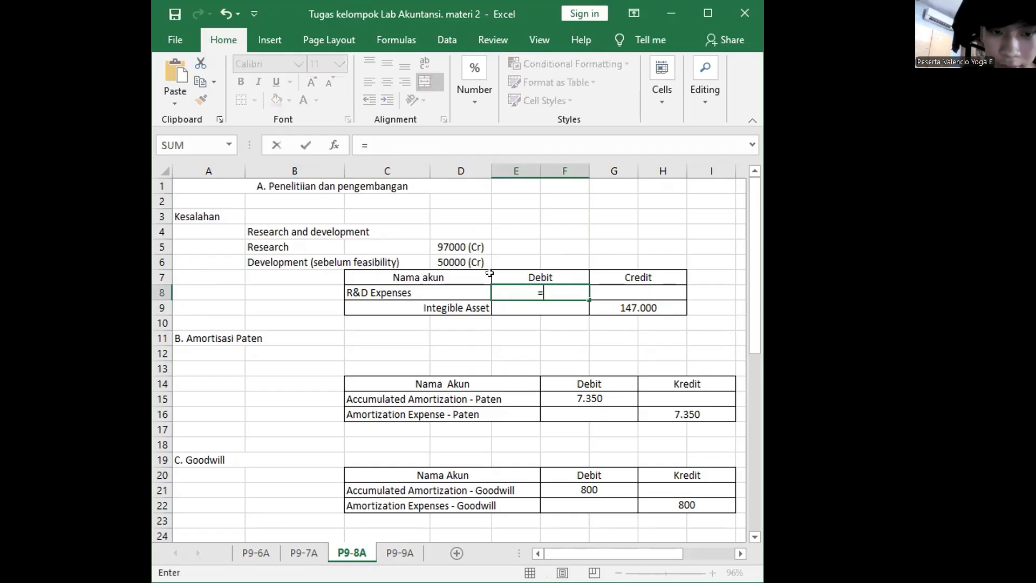
pyautogui.write('sum')
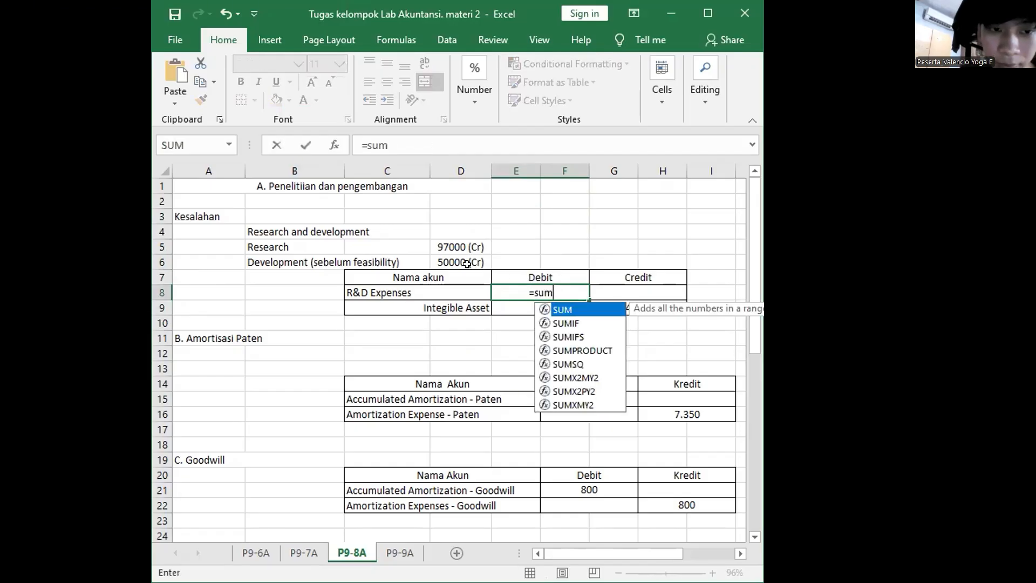
pyautogui.press('Tab')
pyautogui.click(457, 261)
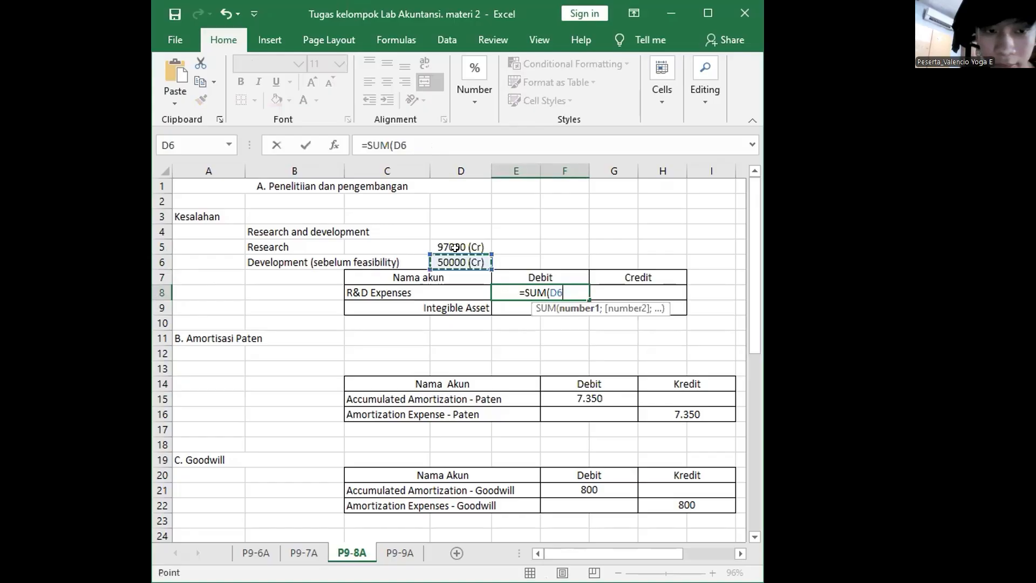
pyautogui.press('Escape')
pyautogui.doubleClick(560, 291)
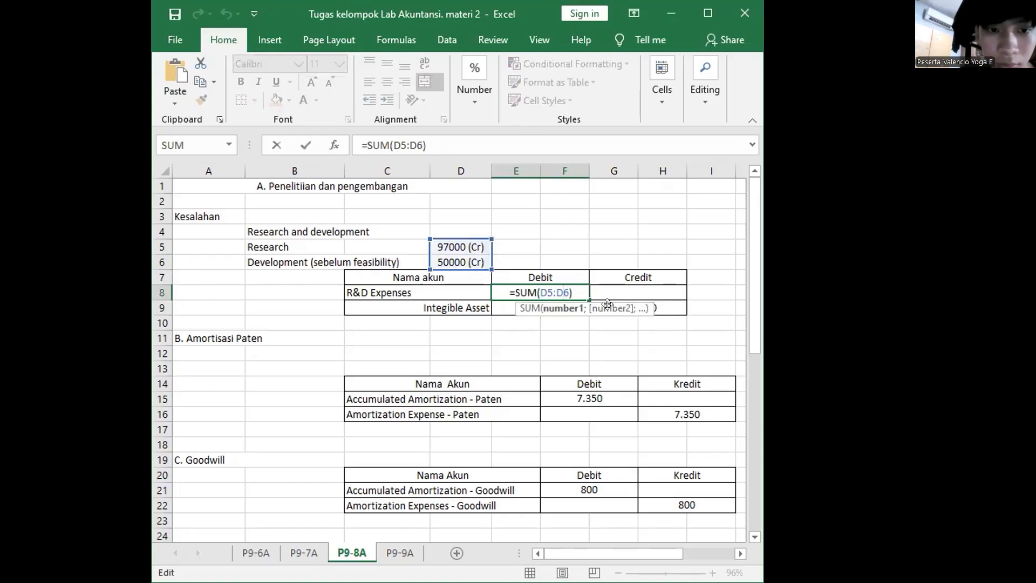
pyautogui.press('Escape')
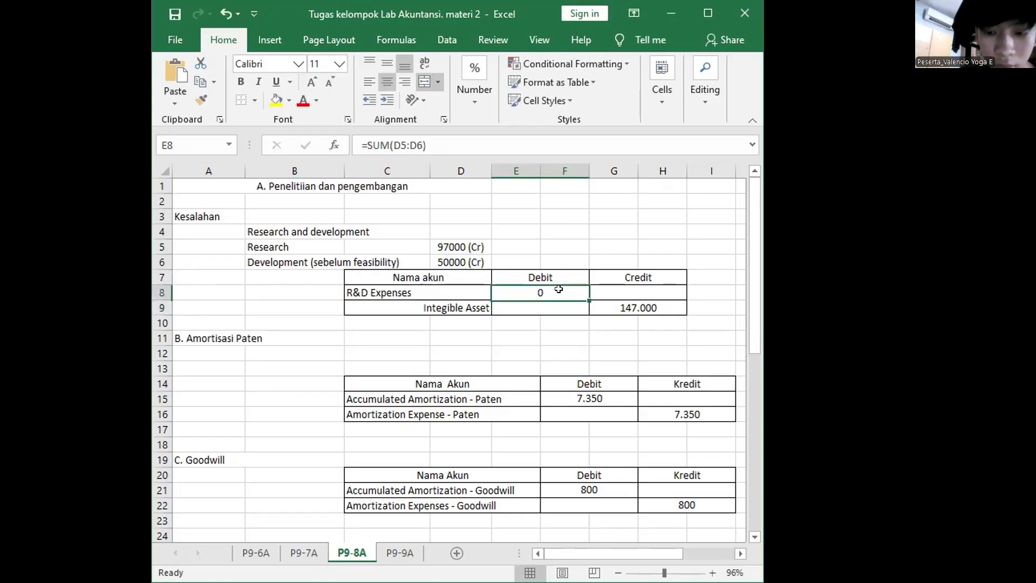
# - Replace the R&D Expenses debit in E8 with the formula =97000+50000
pyautogui.write('=')
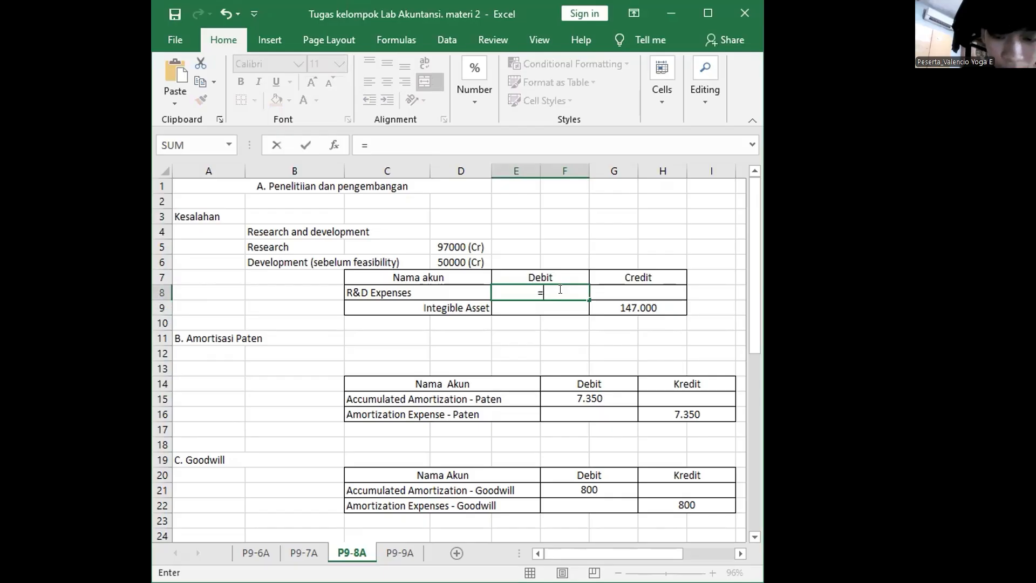
pyautogui.write('97')
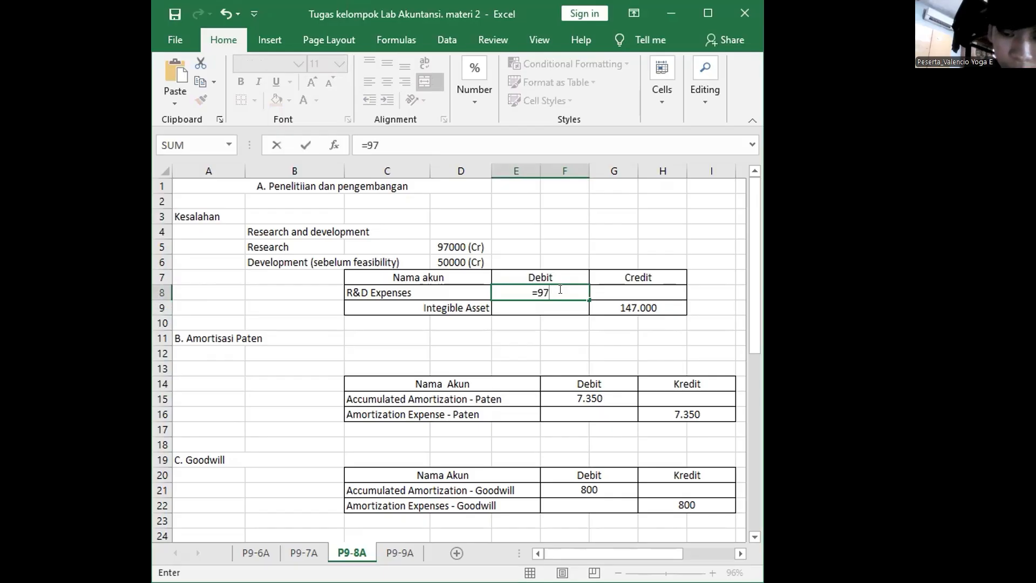
pyautogui.write('000+')
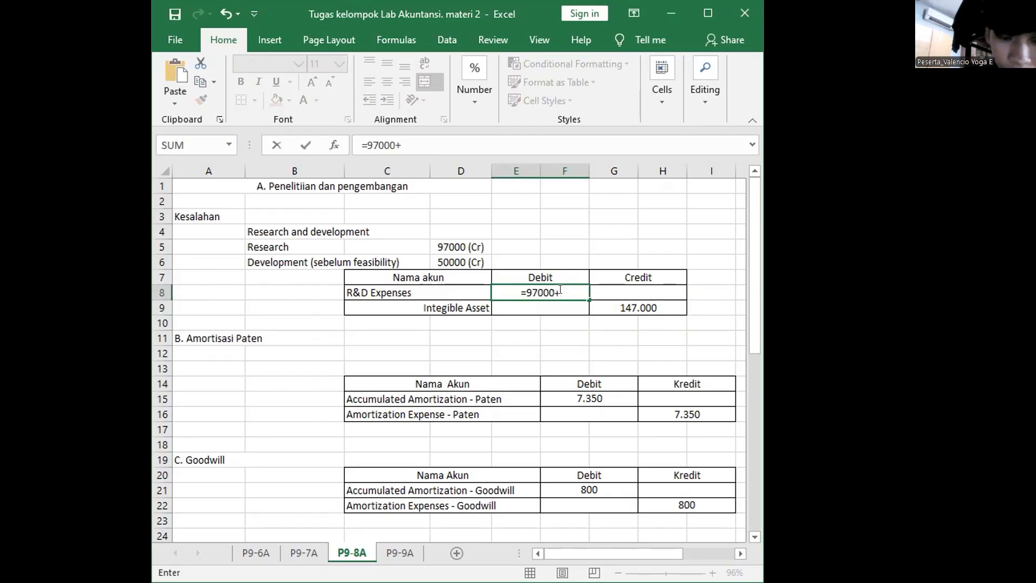
pyautogui.write('50000')
pyautogui.press('Return')
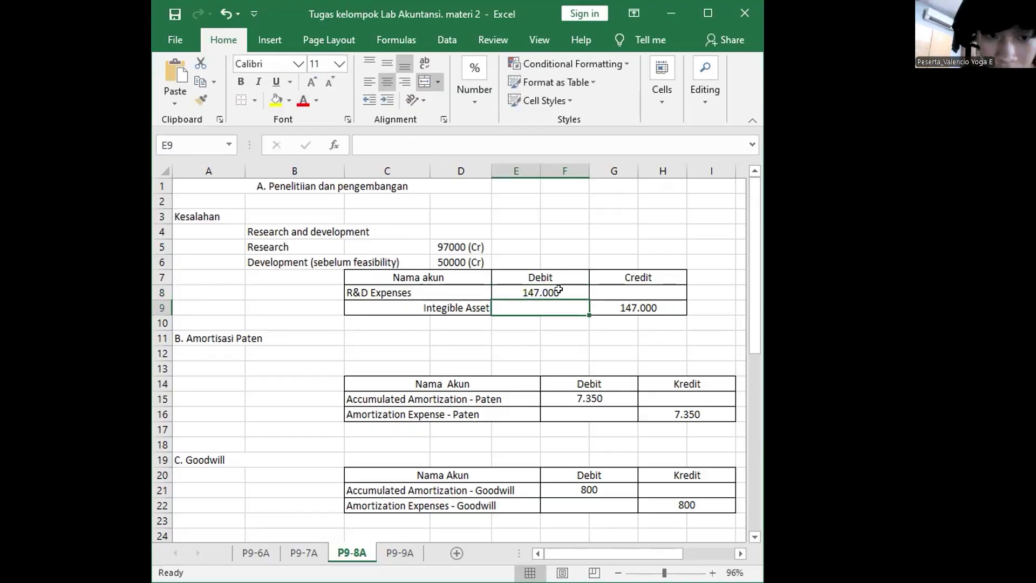
pyautogui.click(558, 289)
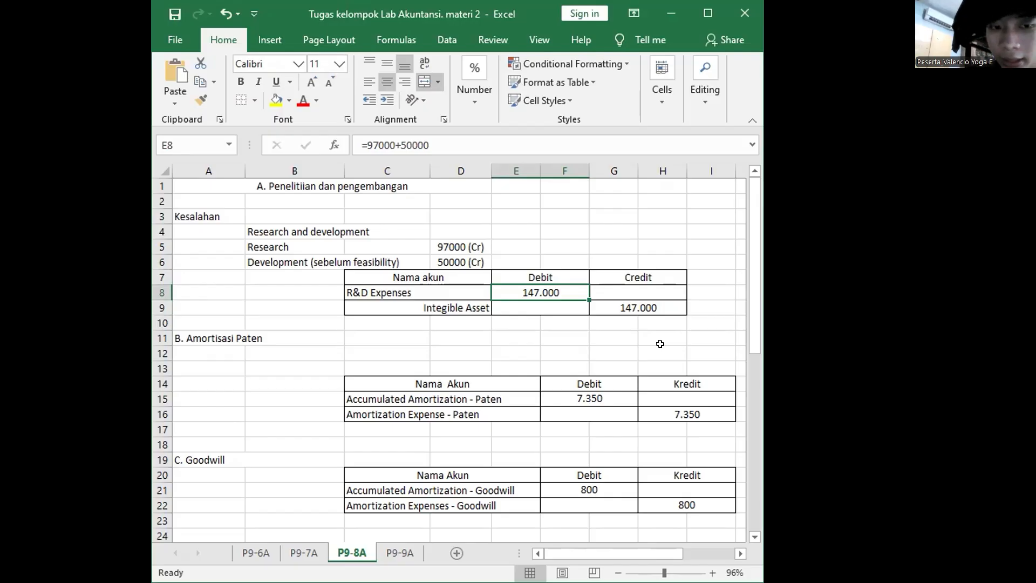
# - Review the Integible Asset and R&D Expenses journal lines, and go on to the B. Amortisasi Paten heading
pyautogui.click(454, 303)
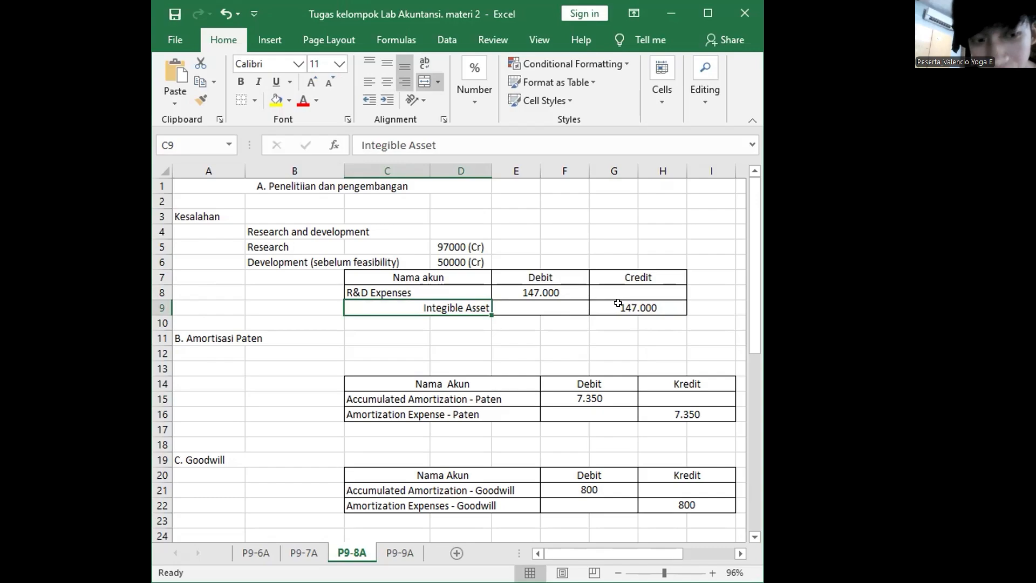
pyautogui.click(459, 288)
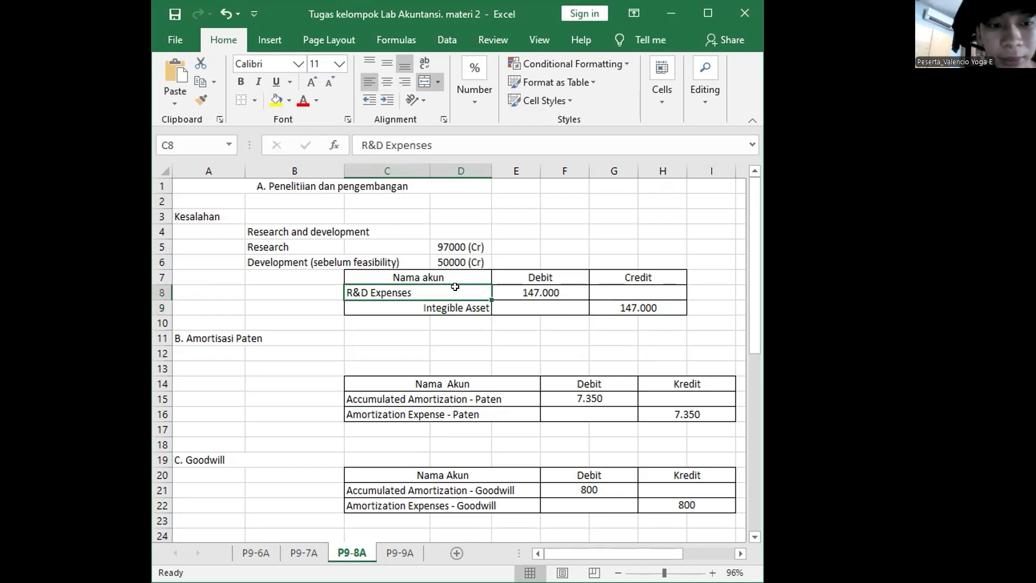
pyautogui.click(540, 291)
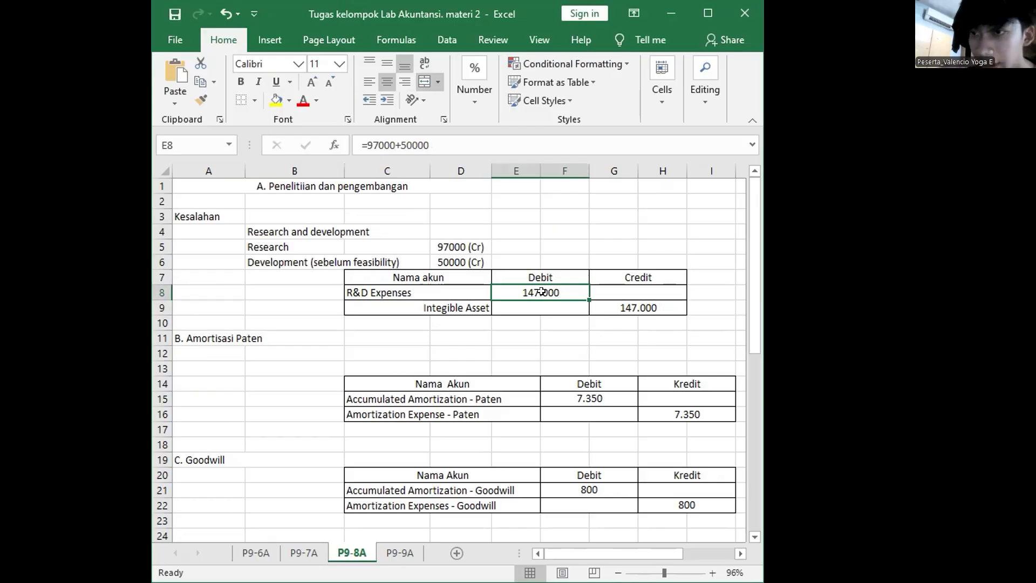
pyautogui.scroll(-2, 281, 328)
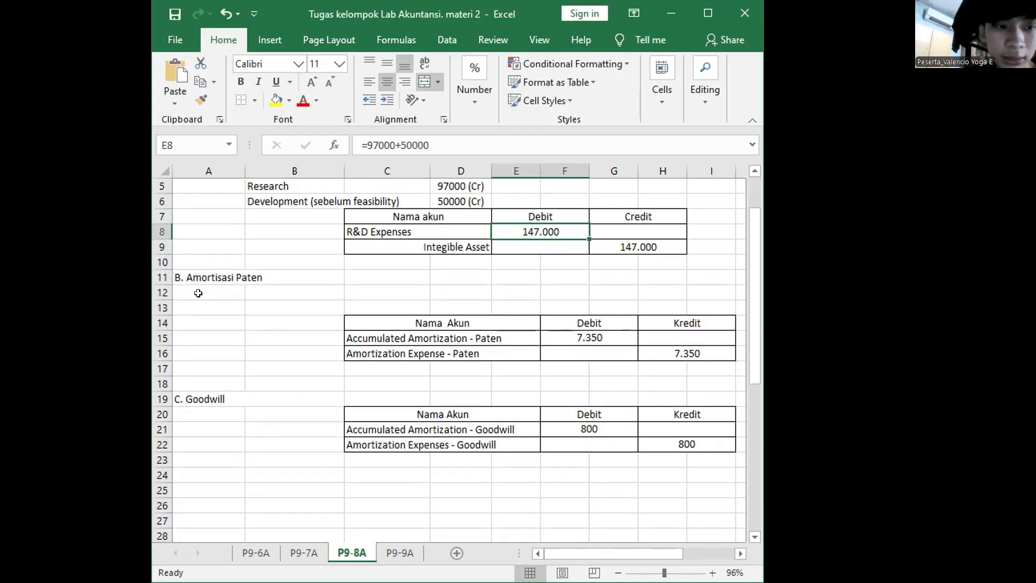
pyautogui.click(193, 276)
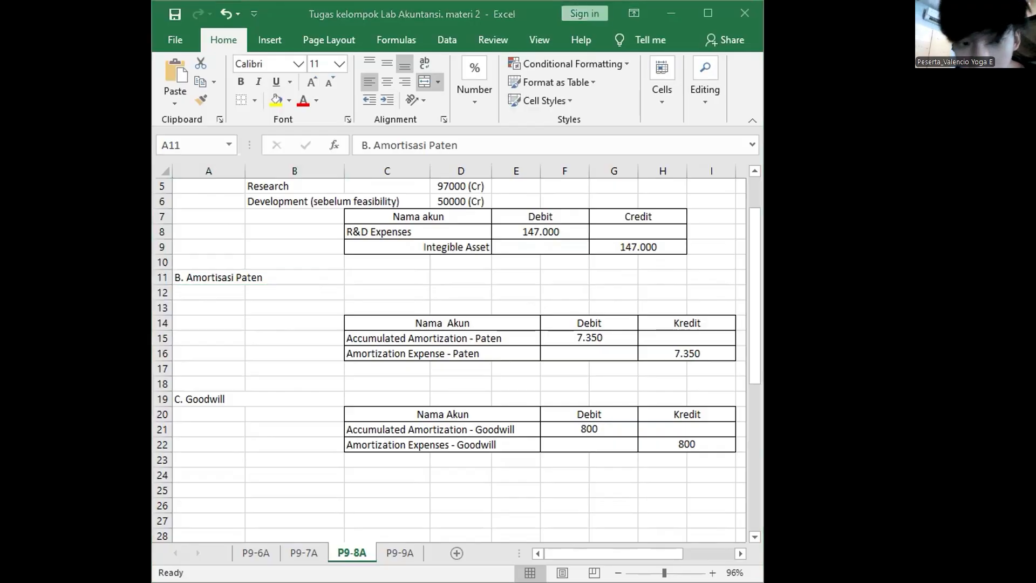
# - Try the calculation =207000/20 in F12 above the patent journal, and undo the entry
pyautogui.click(557, 292)
pyautogui.write('=')
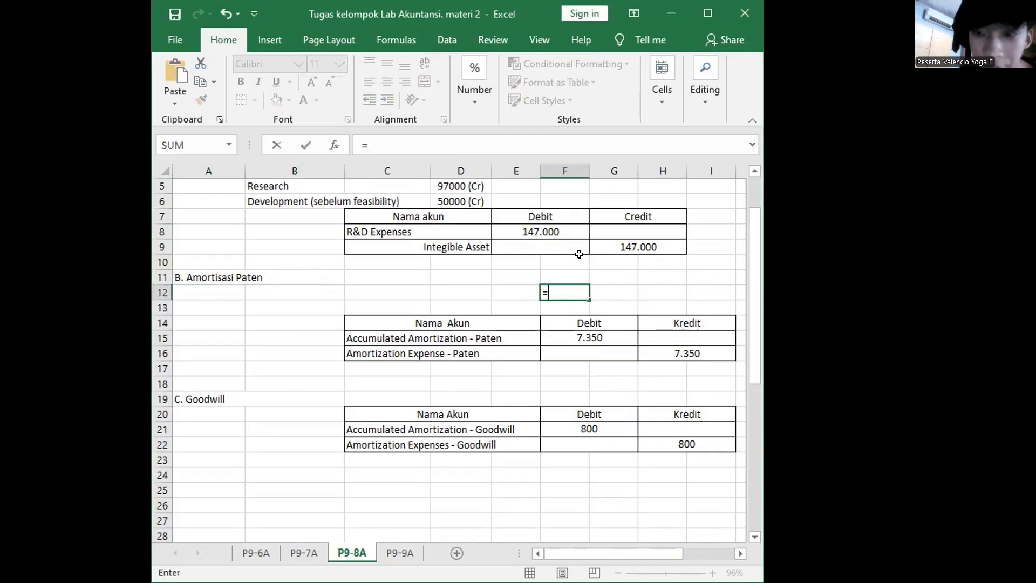
pyautogui.write('207')
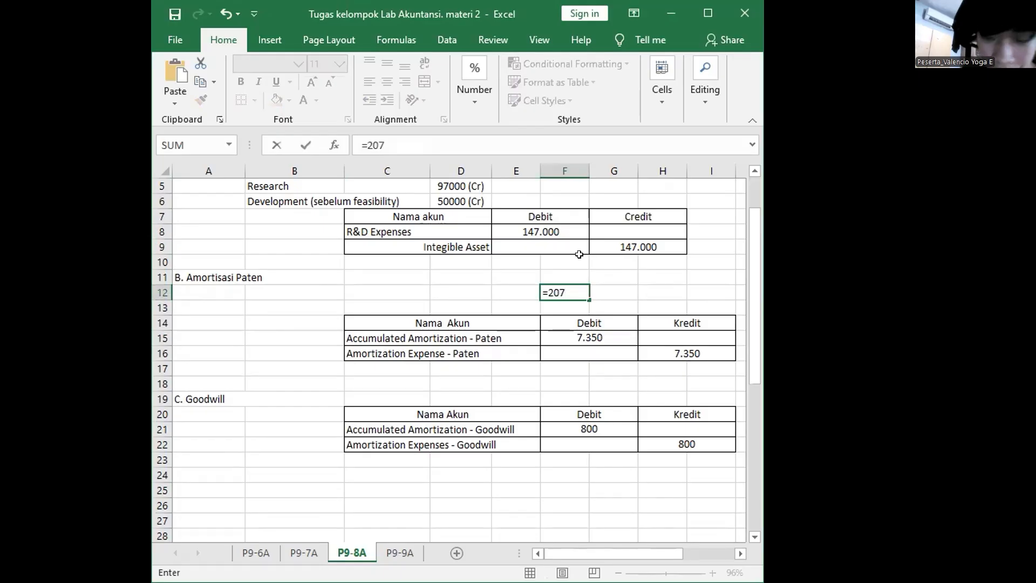
pyautogui.write('000/')
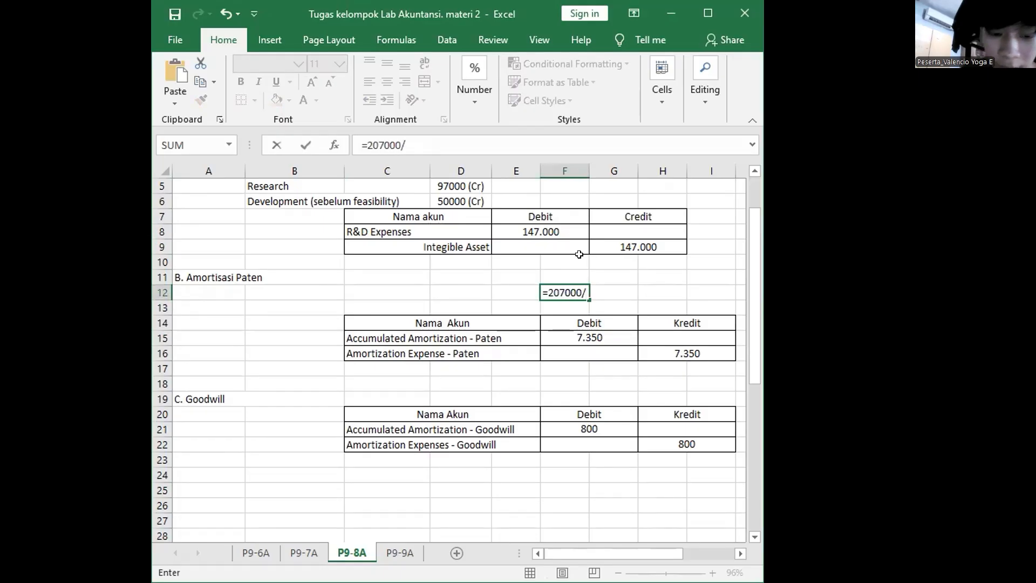
pyautogui.write('20')
pyautogui.press('Return')
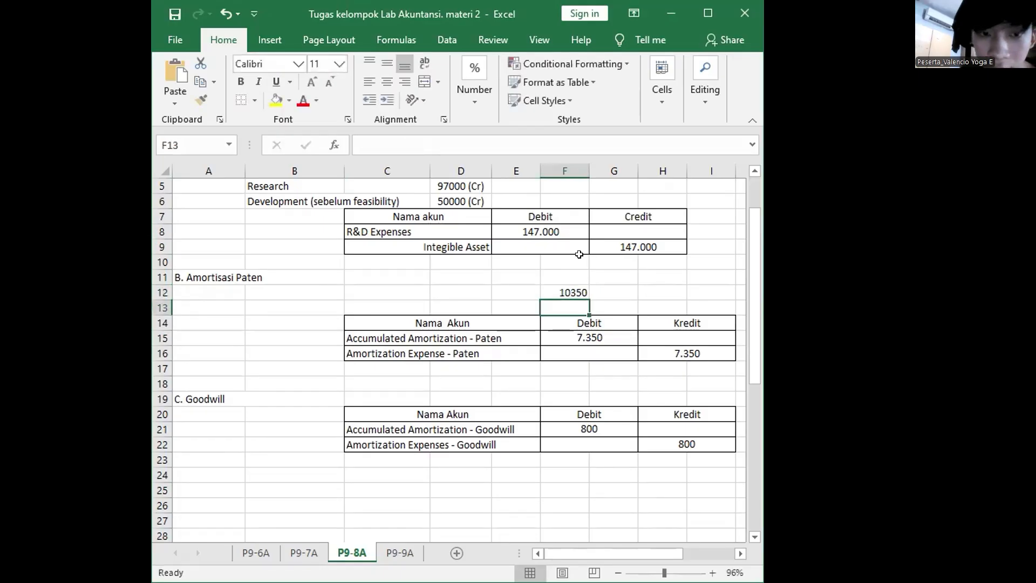
pyautogui.hotkey('ctrl', 'z')
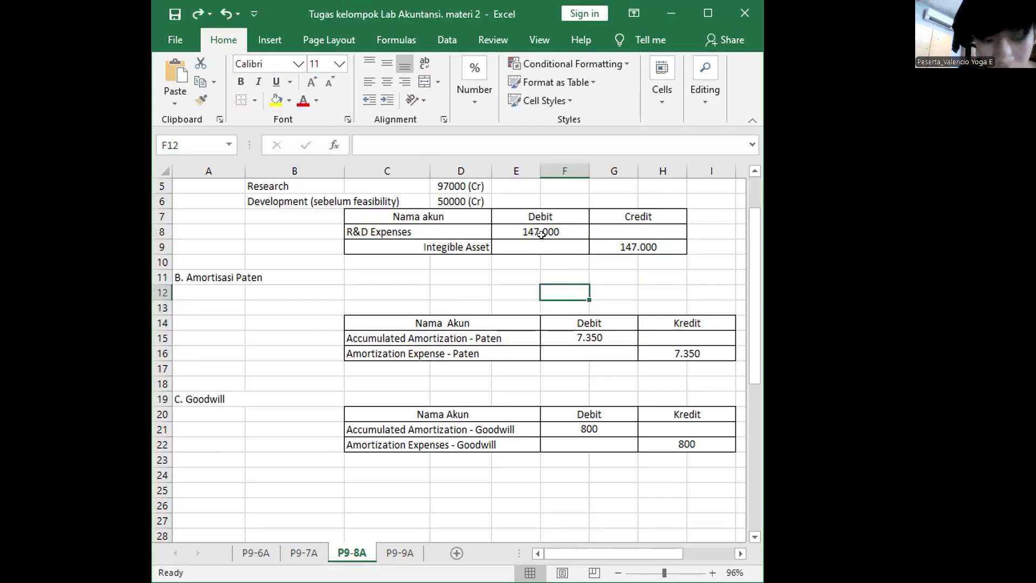
# - Calculate 207000 minus the R&D Expenses debit in F12 with the formula =207000-E8
pyautogui.write('=')
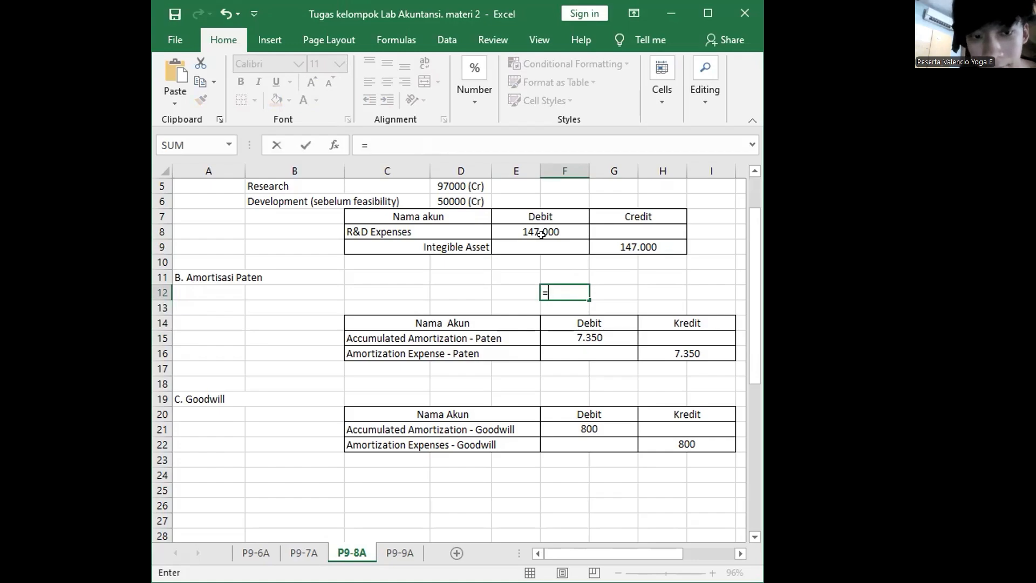
pyautogui.write('207000')
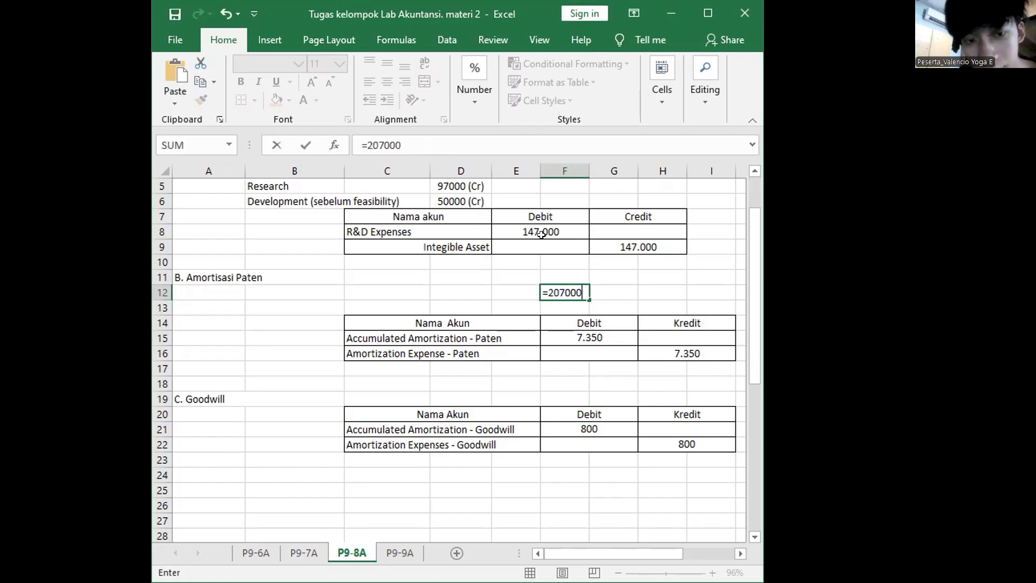
pyautogui.write('-')
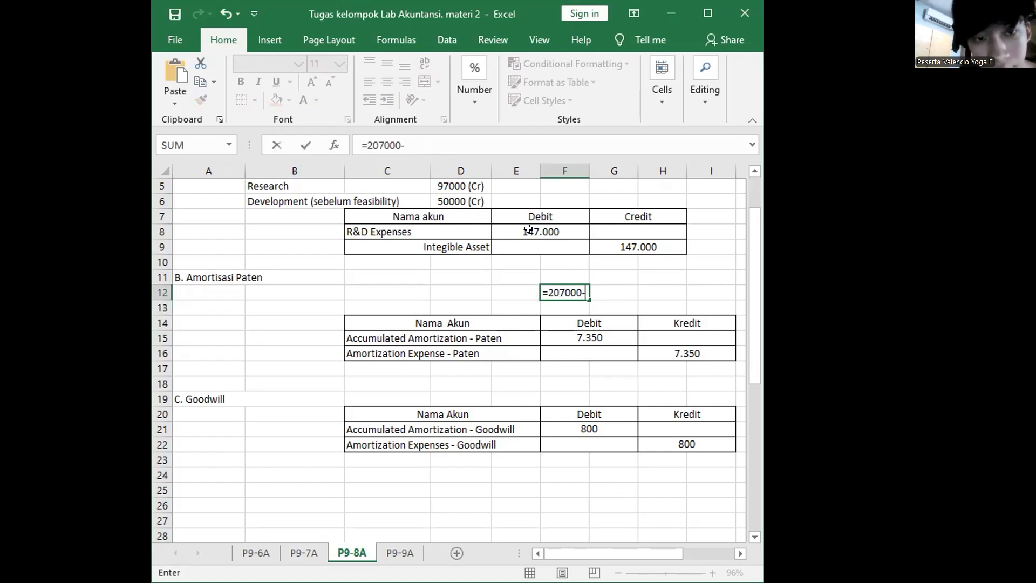
pyautogui.click(540, 234)
pyautogui.press('Return')
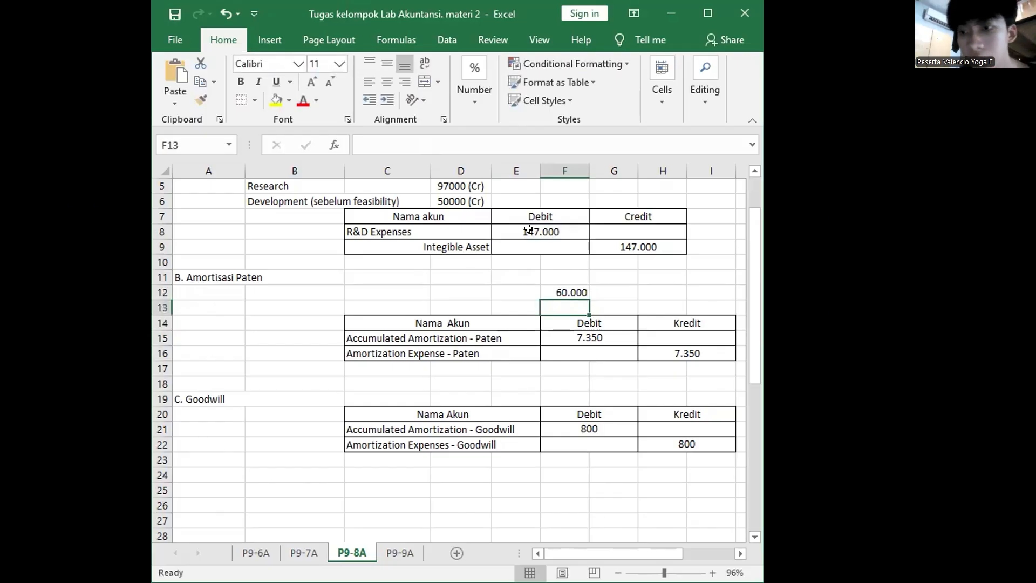
pyautogui.click(570, 289)
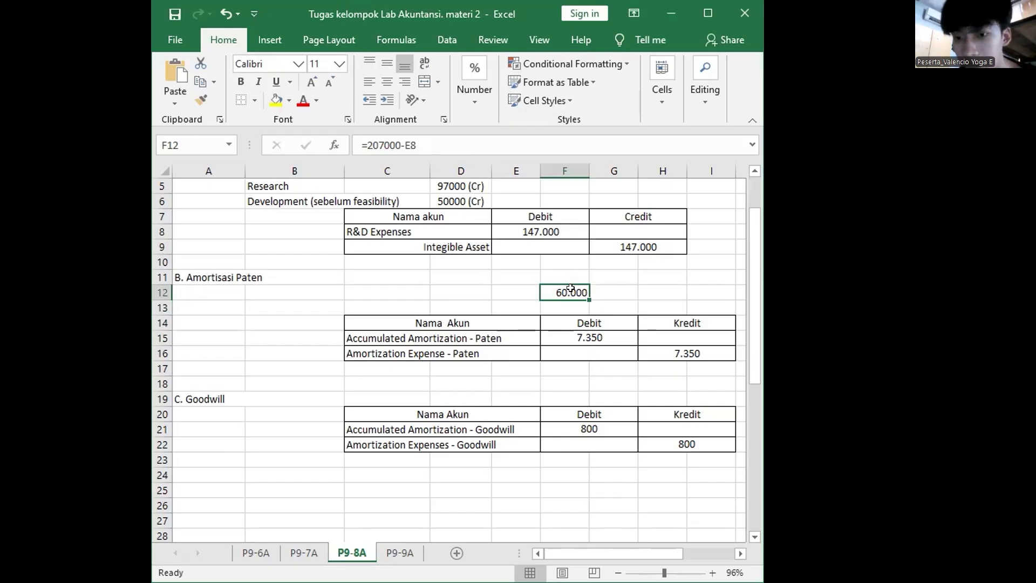
pyautogui.click(617, 300)
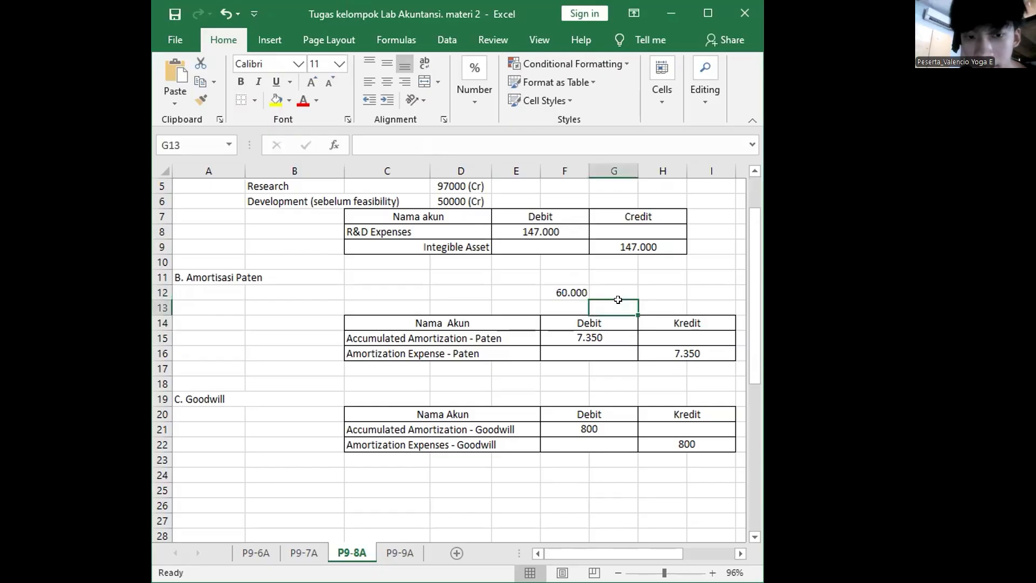
# - Clear the subtraction formula from F12 and select the Accumulated Amortization - Paten debit in F15
pyautogui.click(568, 288)
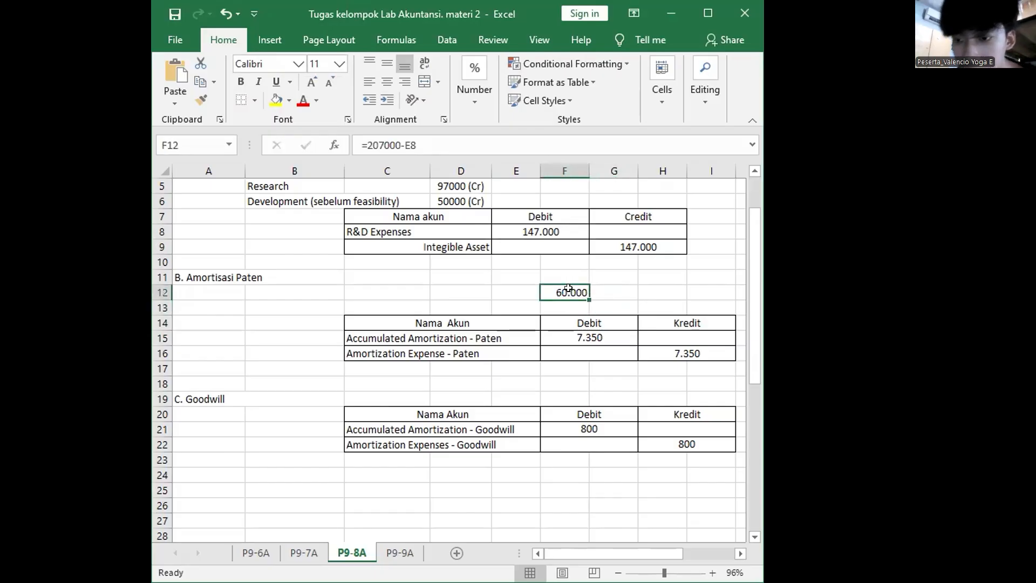
pyautogui.doubleClick(568, 289)
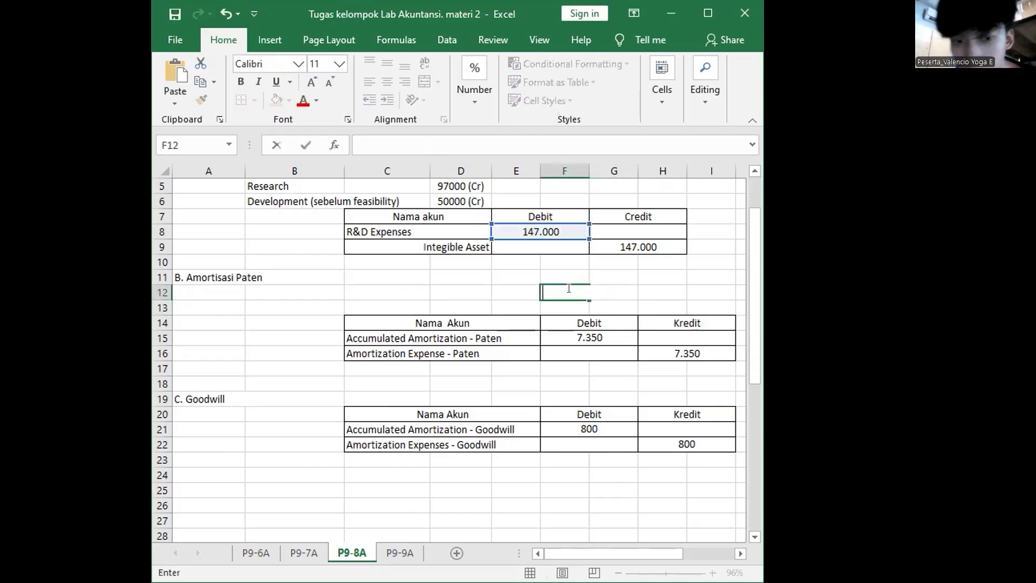
pyautogui.click(584, 337)
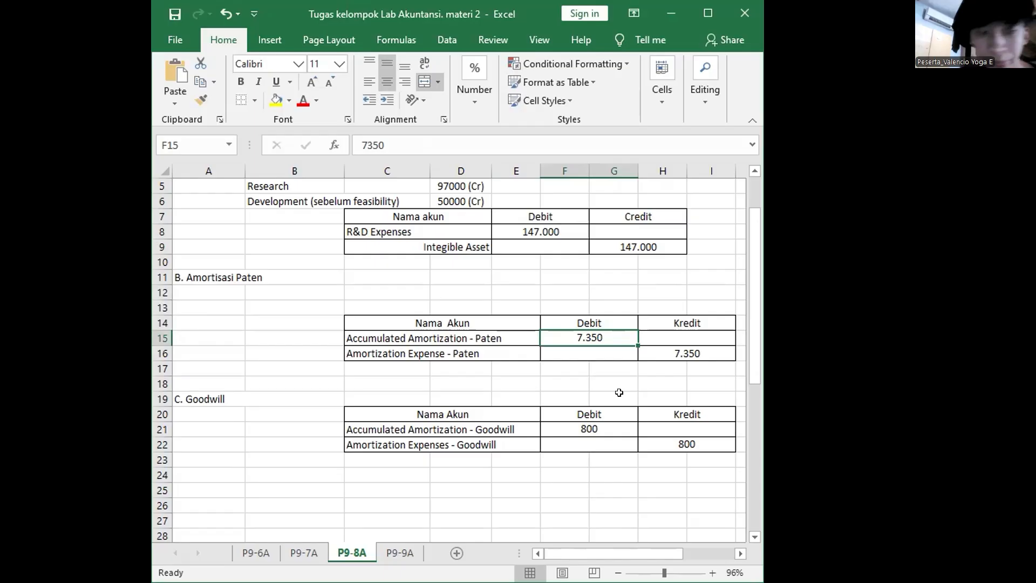
# - Review the Accumulated Amortization - Paten and Amortization Expense - Paten lines in the patent amortisation journal
pyautogui.scroll(-2, 619, 392)
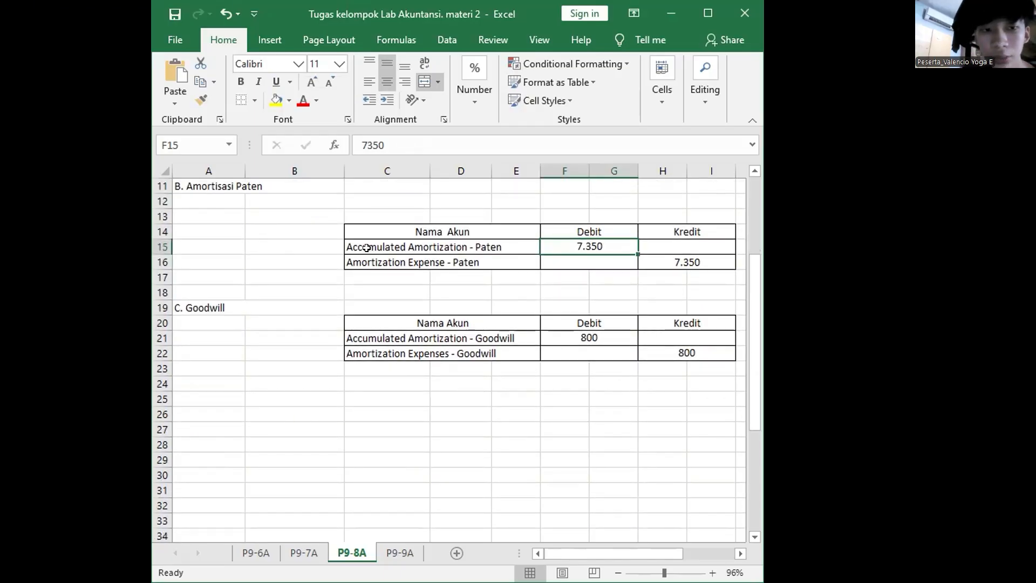
pyautogui.moveTo(366, 249); pyautogui.dragTo(398, 247)
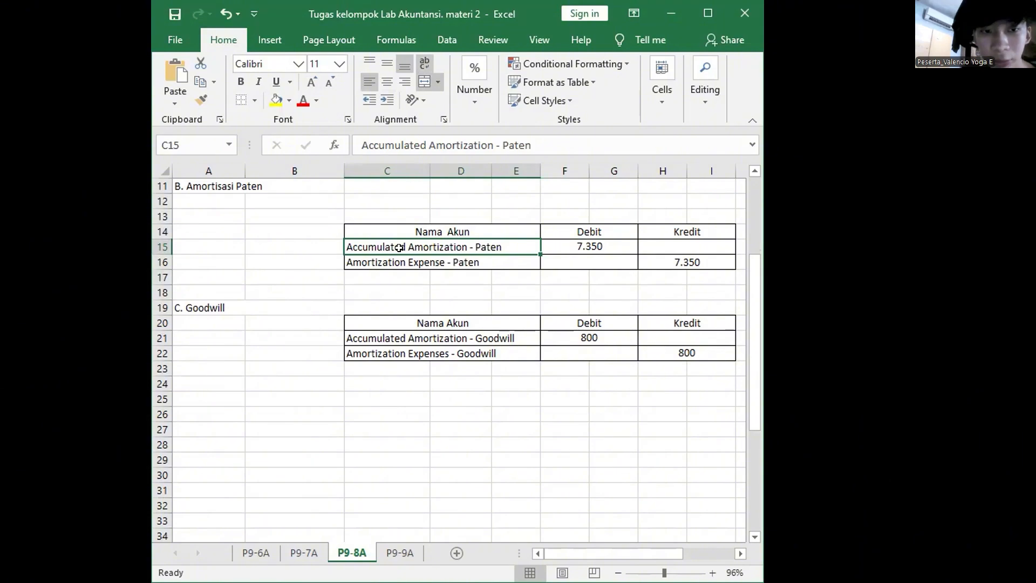
pyautogui.click(375, 261)
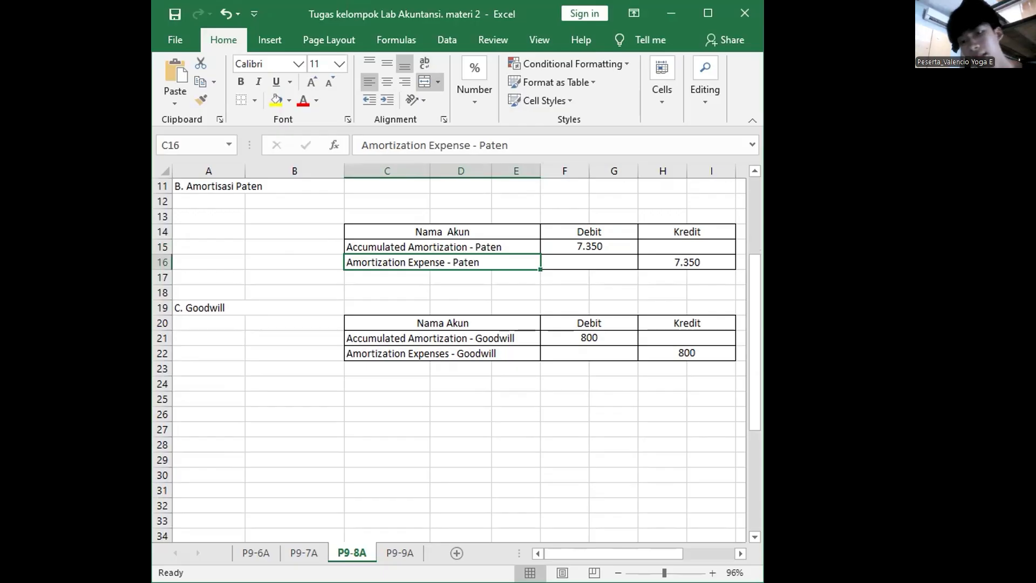
pyautogui.hotkey('alt', 'Tab')
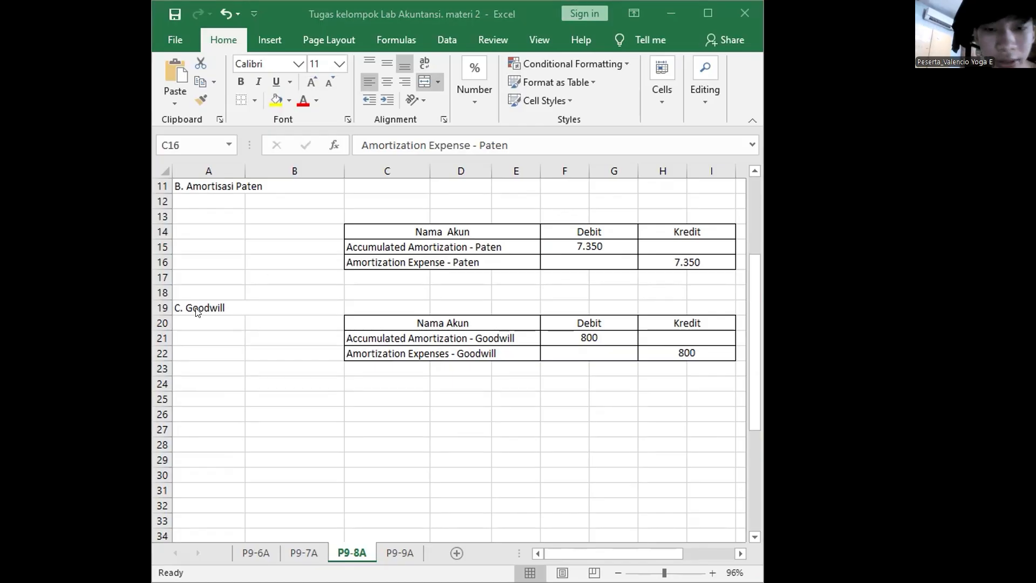
# - Try clearing the contents of the C. Goodwill heading and its journal table in rows 19 to 22, and undo the deletion
pyautogui.moveTo(696, 353); pyautogui.dragTo(174, 306)
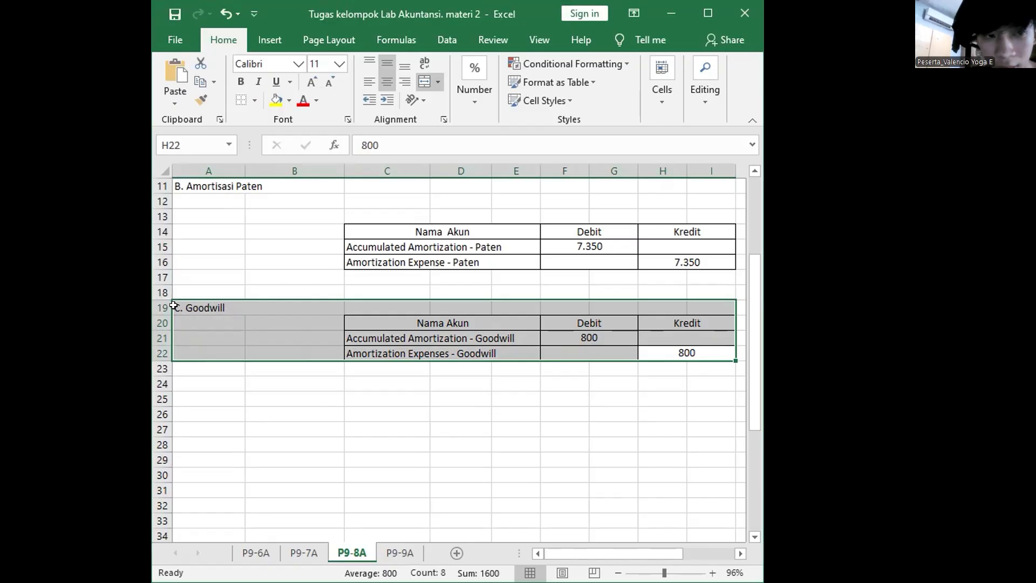
pyautogui.press('Delete')
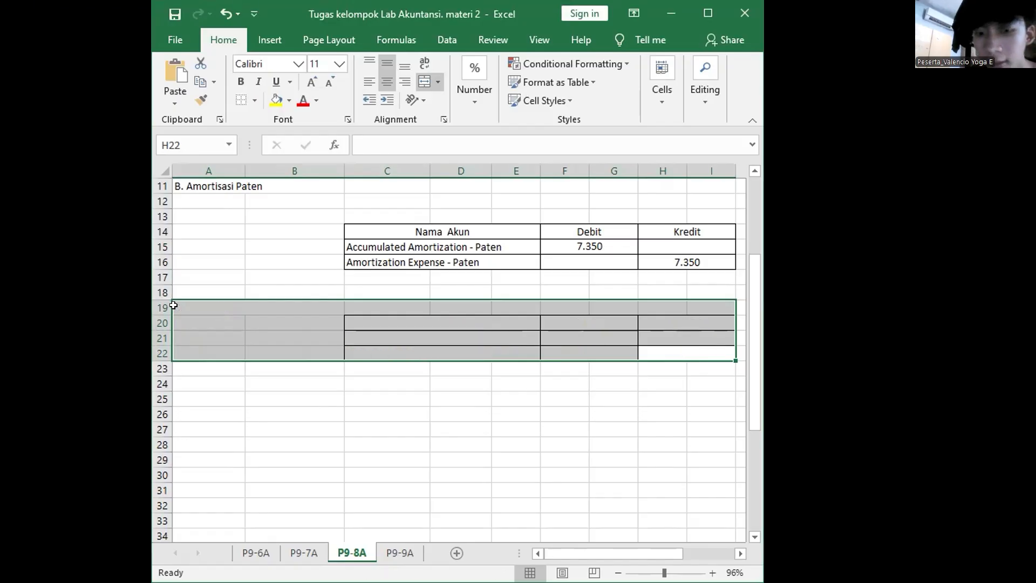
pyautogui.click(174, 305)
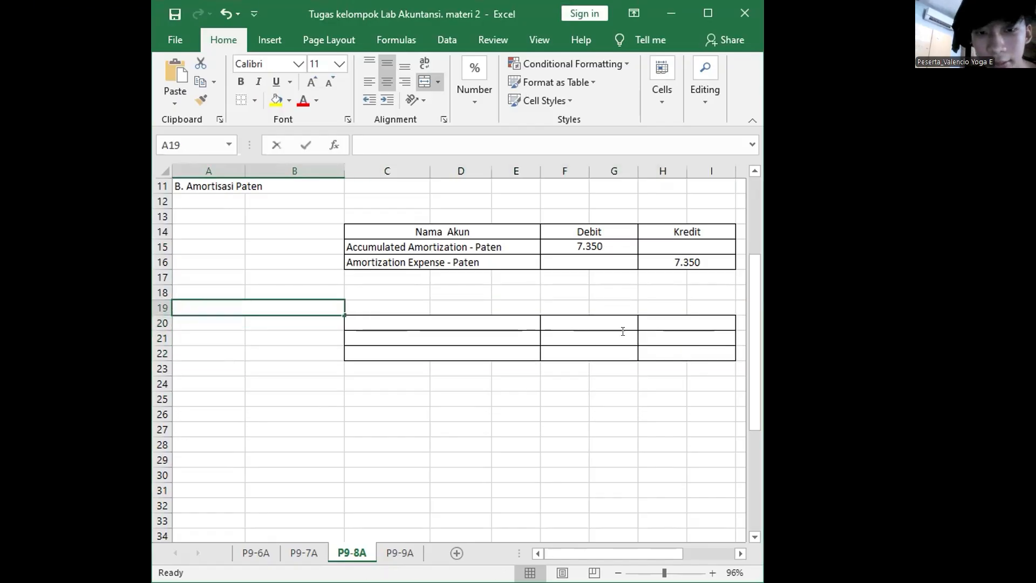
pyautogui.moveTo(710, 351); pyautogui.dragTo(242, 307)
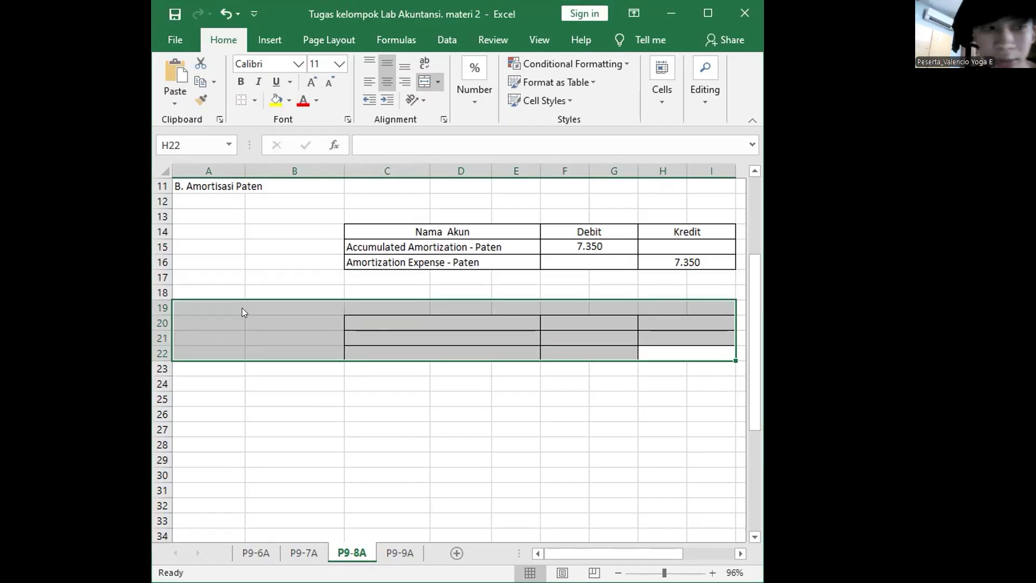
pyautogui.click(373, 322)
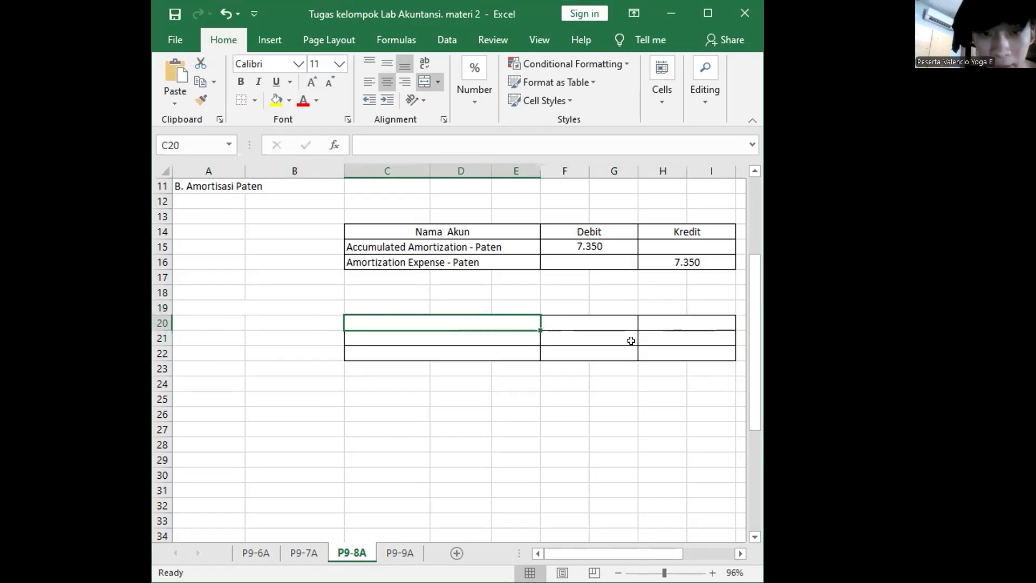
pyautogui.moveTo(694, 352); pyautogui.dragTo(432, 316)
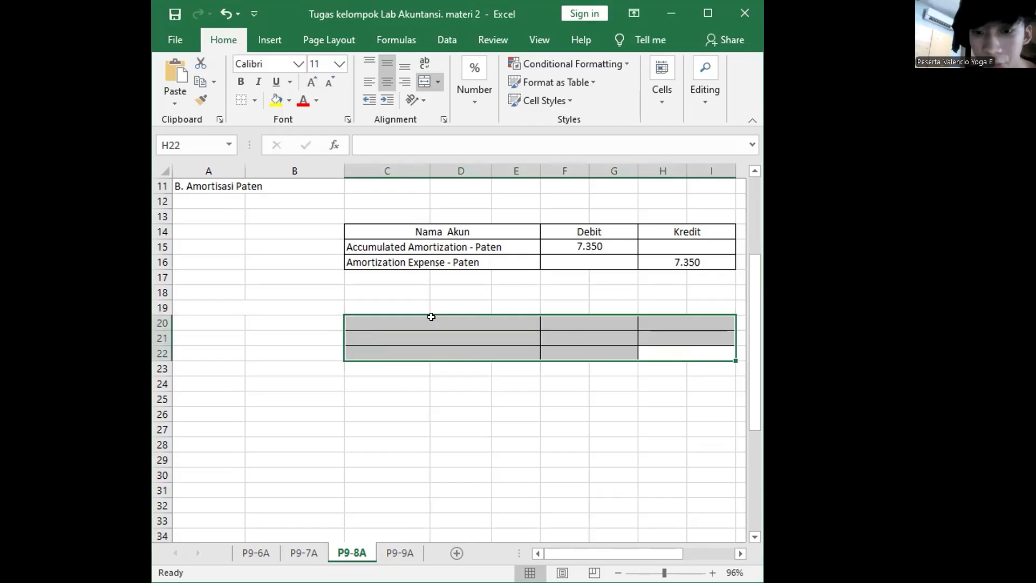
pyautogui.hotkey('ctrl', 'z')
pyautogui.hotkey('ctrl', 'z')
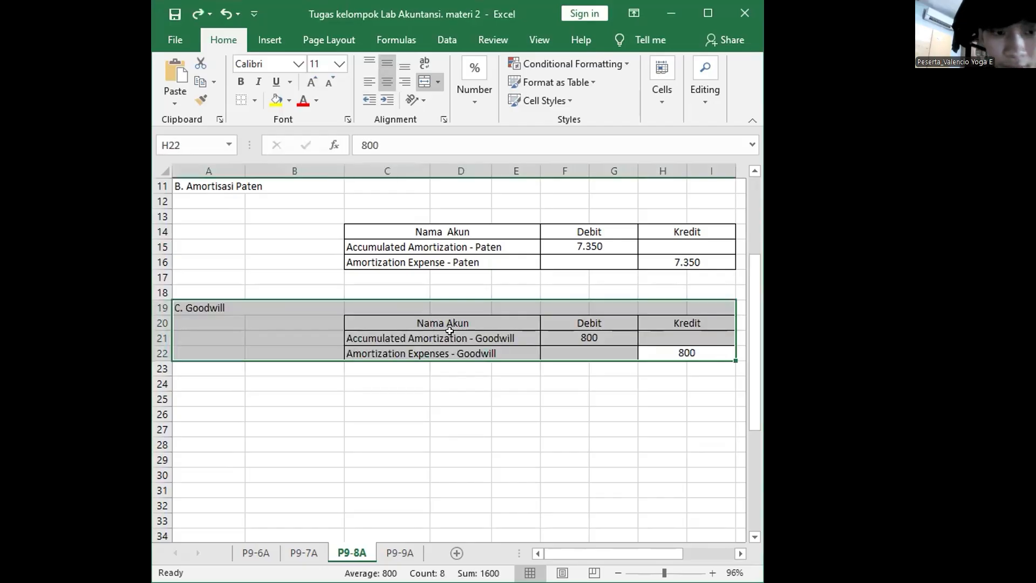
# - Review the Accumulated Amortization - Goodwill and Amortization Expenses - Goodwill lines in the goodwill journal
pyautogui.click(460, 351)
pyautogui.click(443, 336)
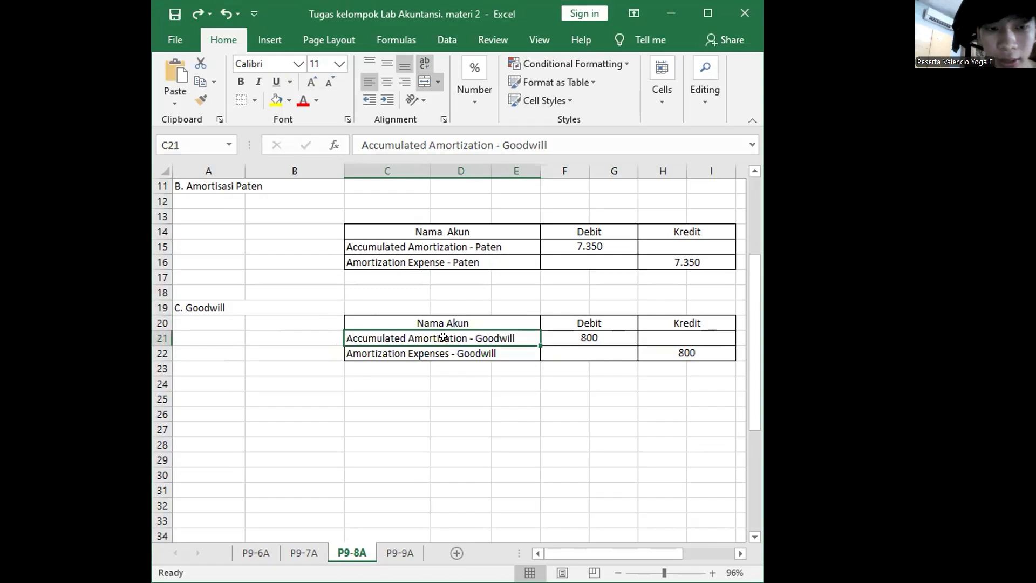
pyautogui.click(475, 352)
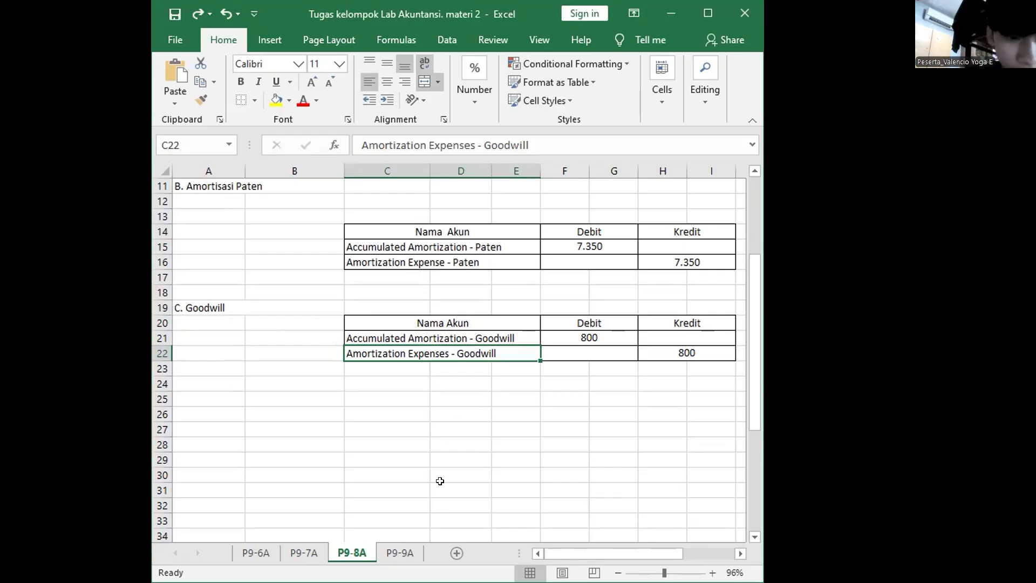
# - Go to the P9-9A sheet and examine the Asset Turnover calculation and its explanation for Luo Ltd
pyautogui.click(400, 552)
pyautogui.scroll(3, 615, 276)
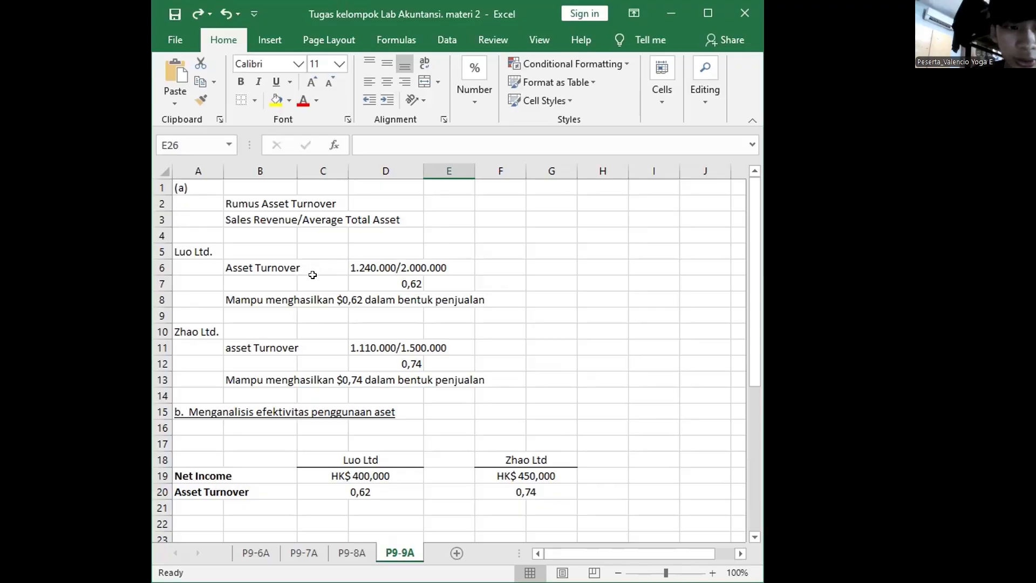
pyautogui.click(378, 295)
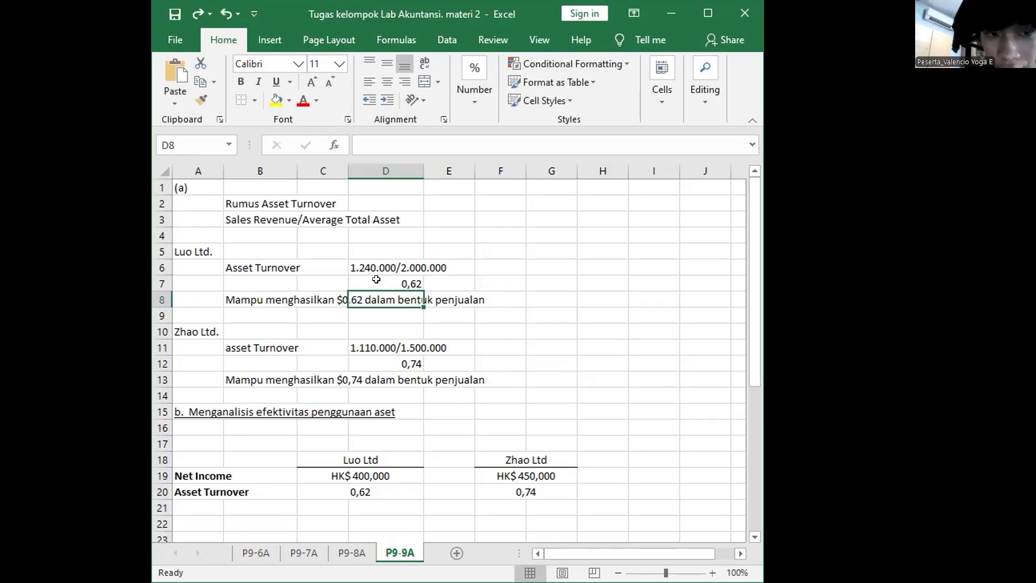
pyautogui.click(377, 280)
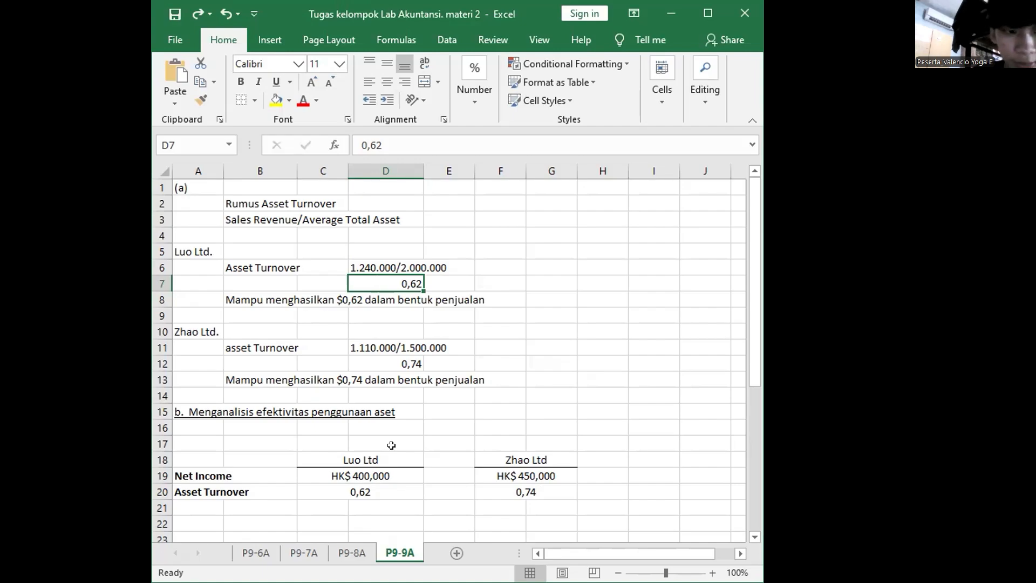
# - Compare the Asset Turnover figures of Luo Ltd and Zhao Ltd in the asset-use effectiveness table of part b
pyautogui.scroll(-2, 392, 445)
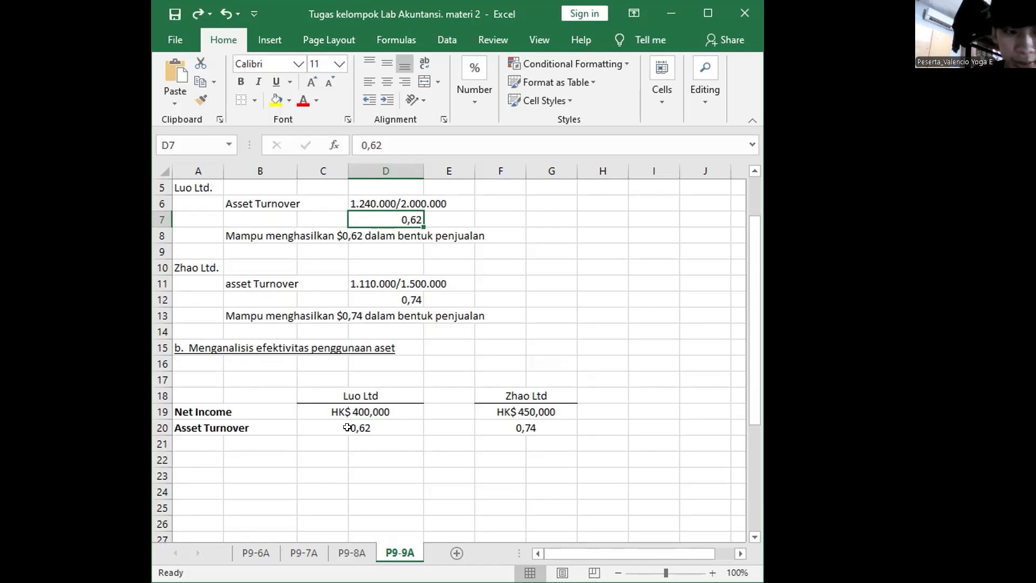
pyautogui.moveTo(338, 426); pyautogui.dragTo(519, 420)
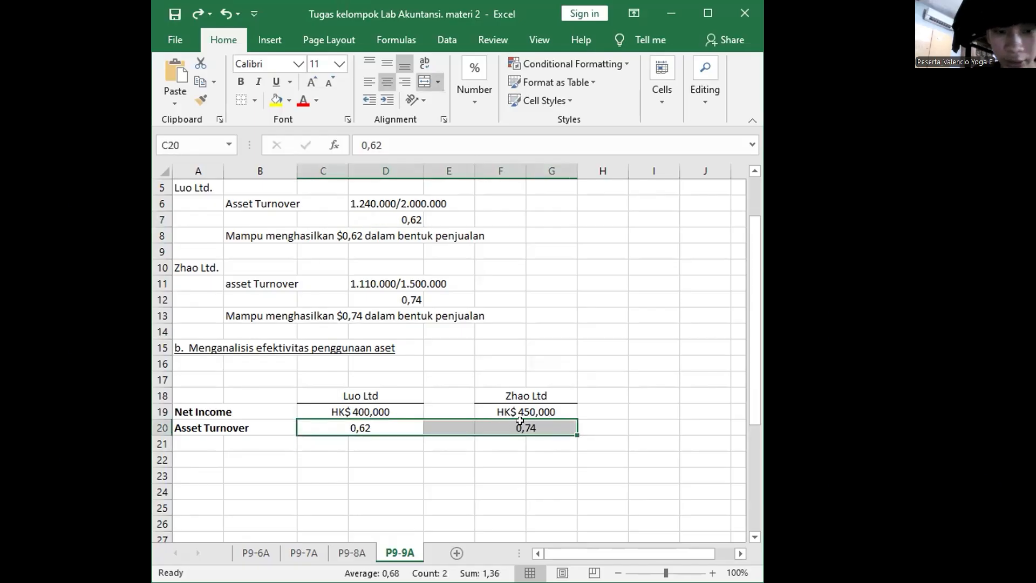
pyautogui.click(378, 428)
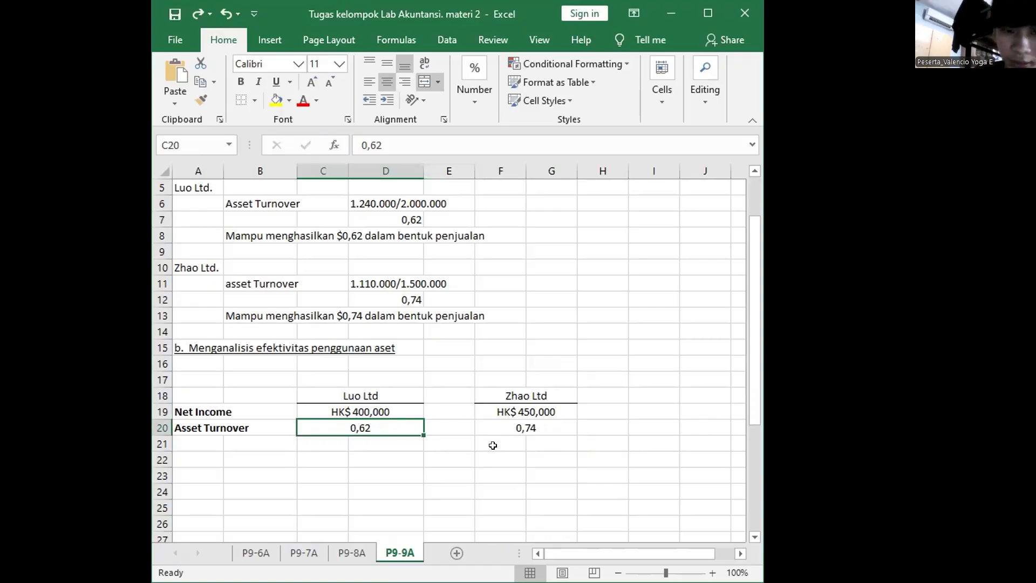
pyautogui.click(526, 421)
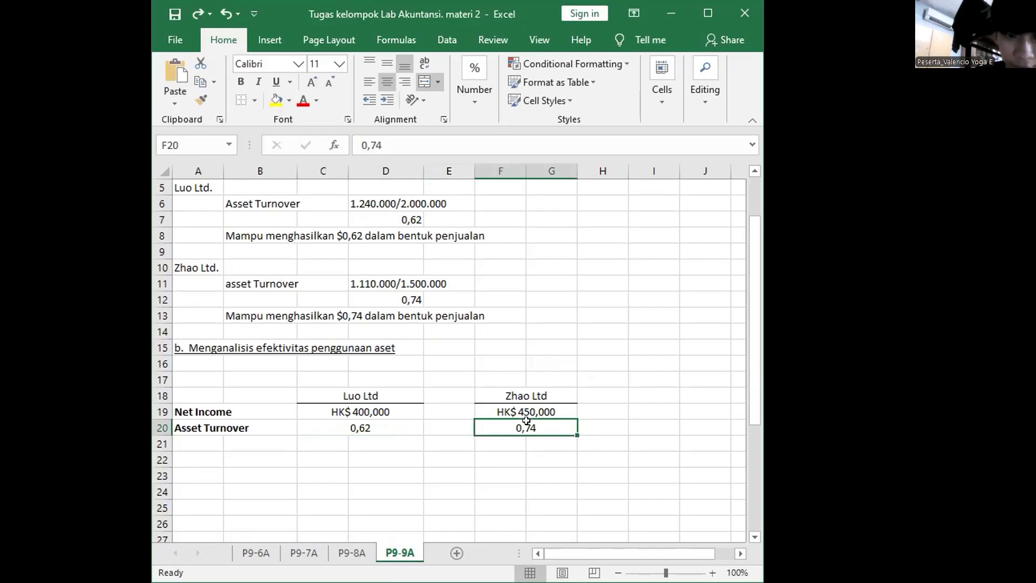